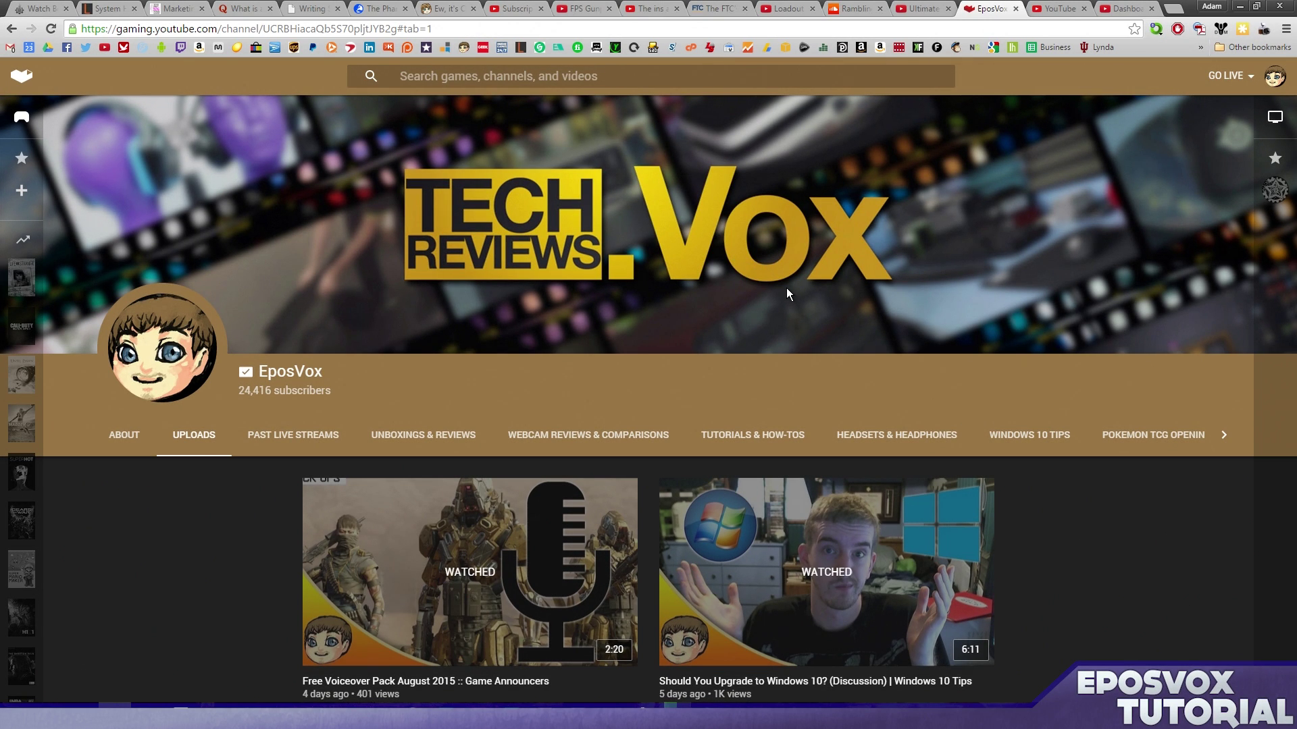
Step: Open Live Streaming from the Creator Studio Dashboard and choose Get started
scroll(785, 288, "down", 5)
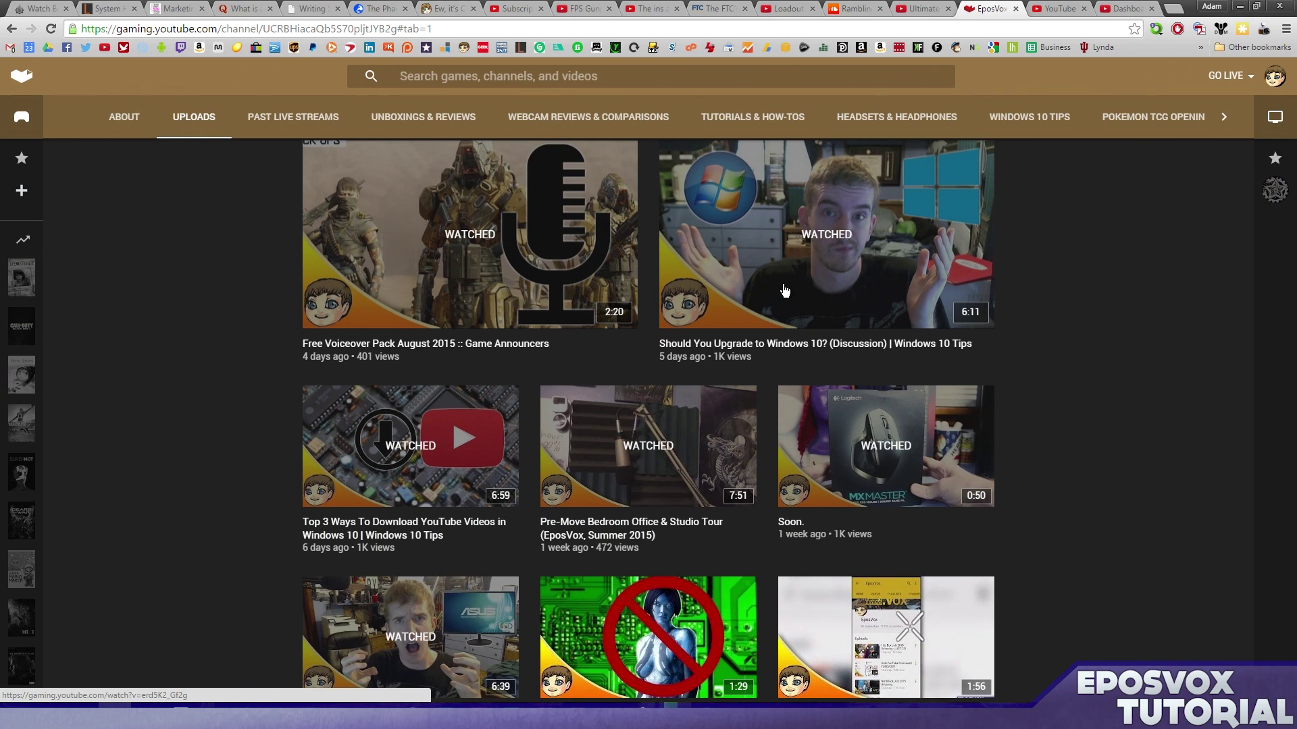
scroll(784, 290, "down", 6)
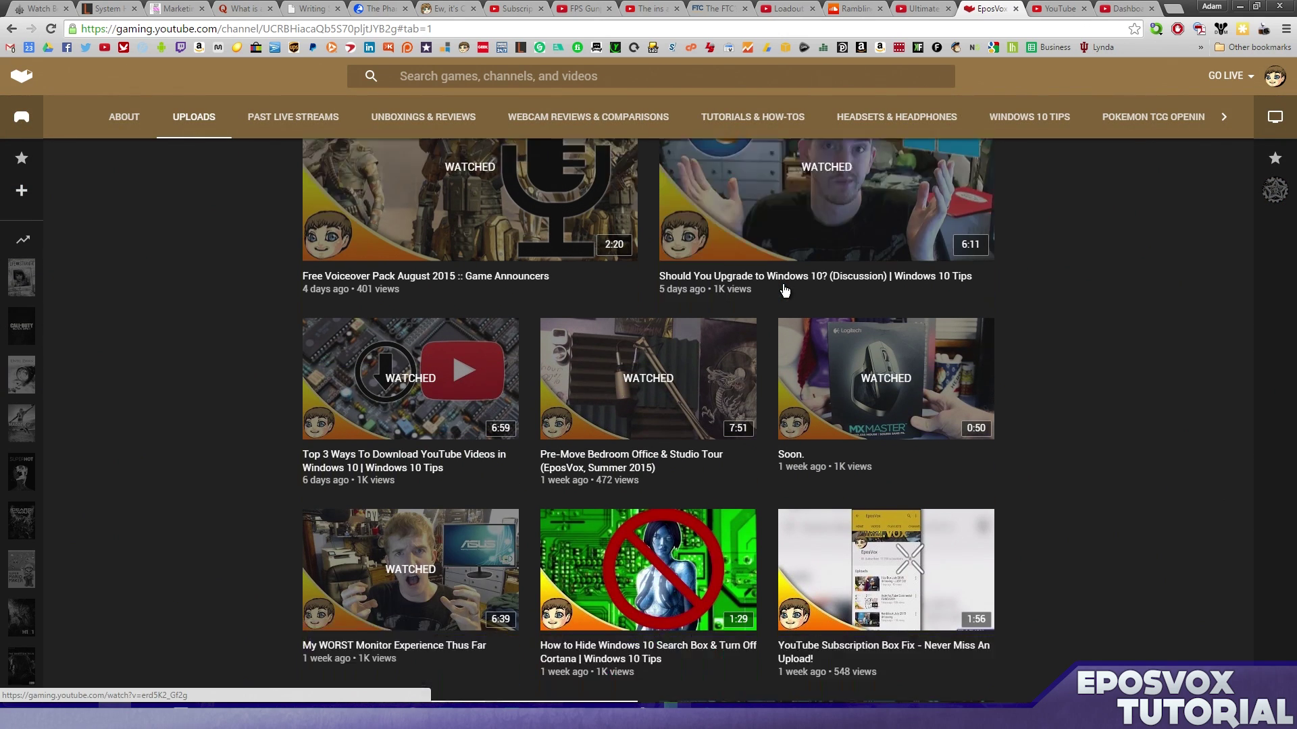
scroll(720, 536, "up", 10)
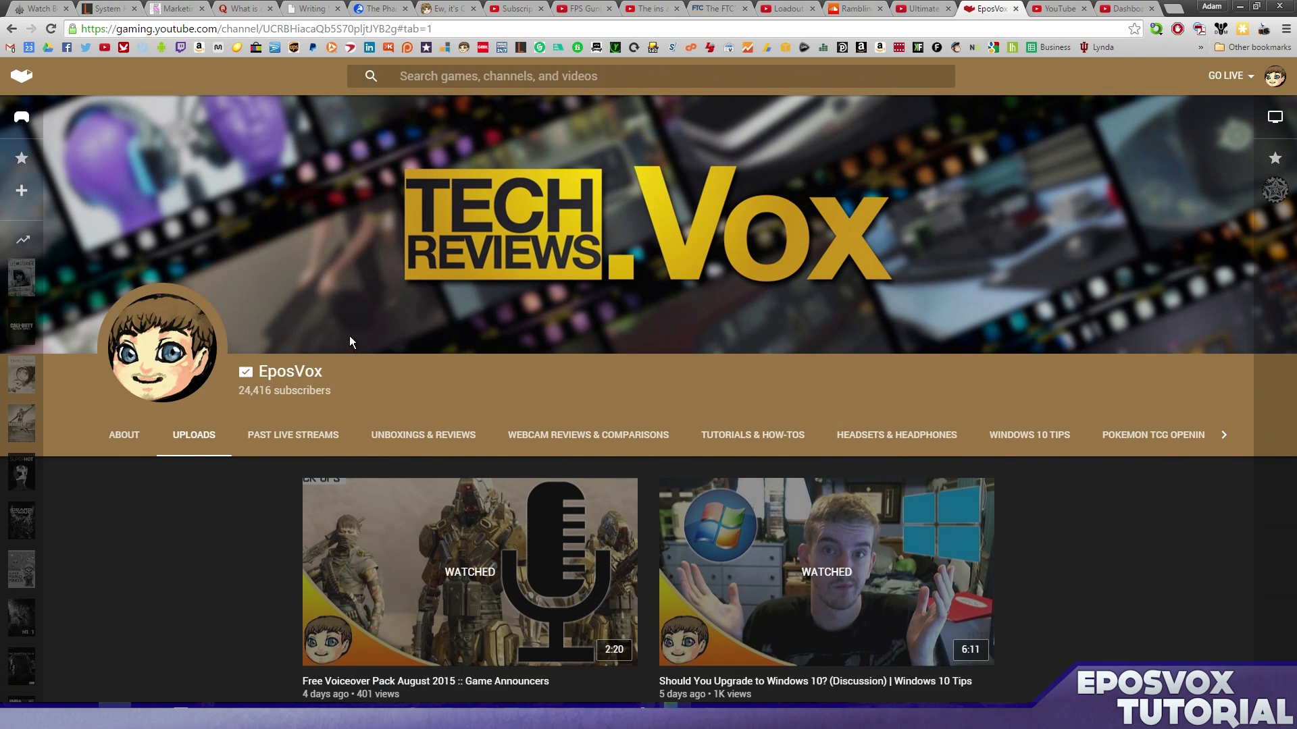
left_click(1127, 8)
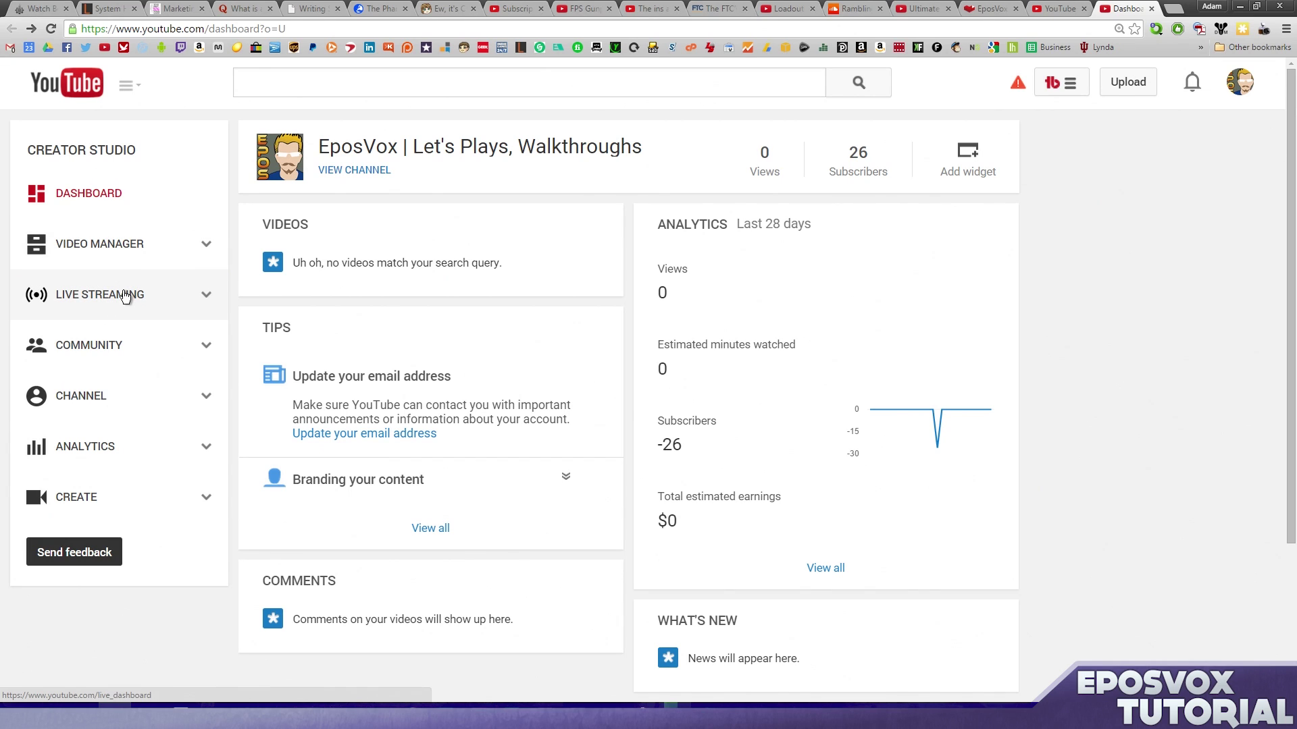
left_click(179, 310)
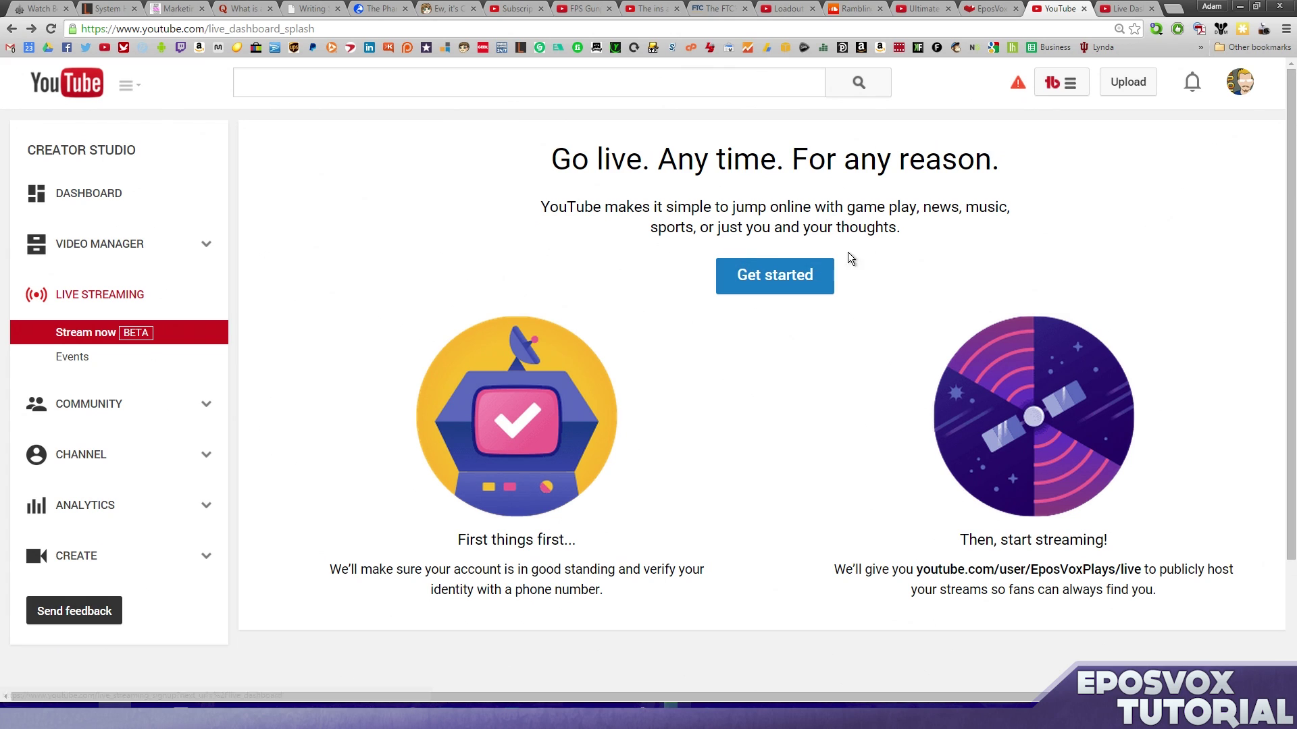
left_click(775, 275)
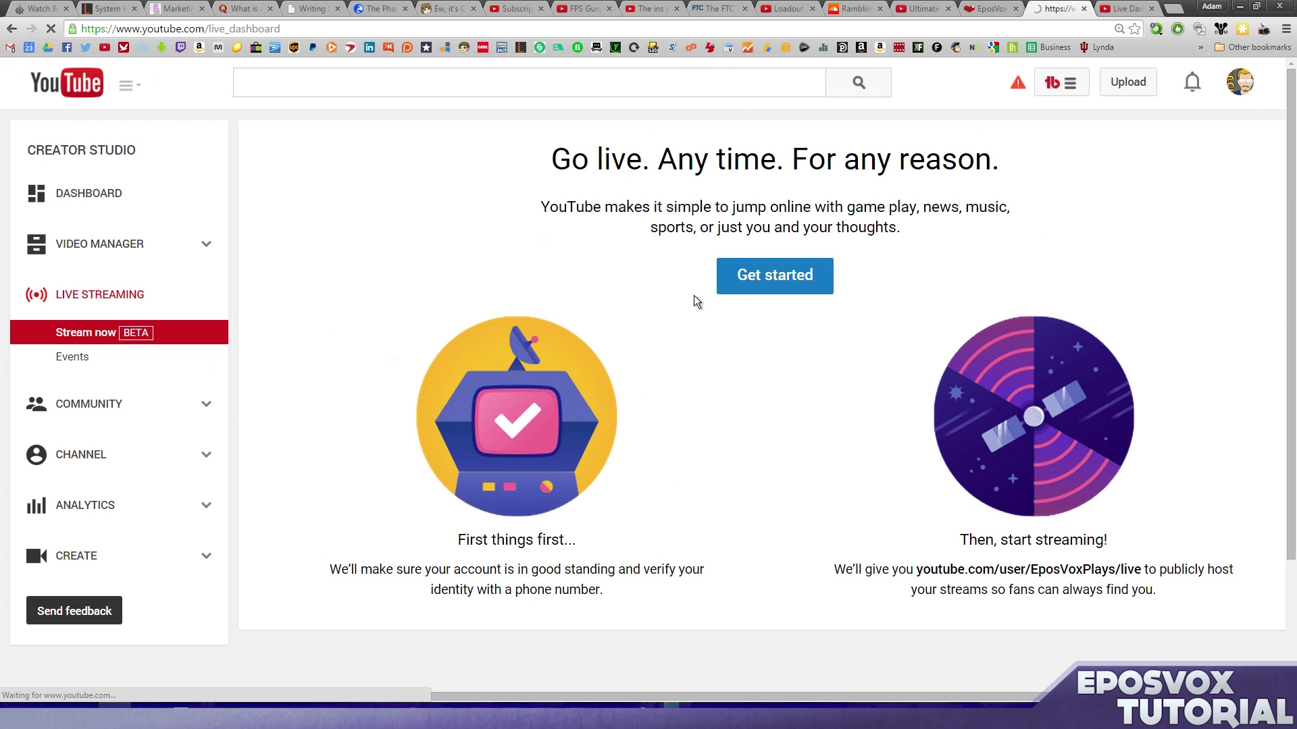
Step: Expand and collapse 'Set up encoding software', then scroll to the Encoder Setup server URL and stream key
scroll(686, 318, "down", 2)
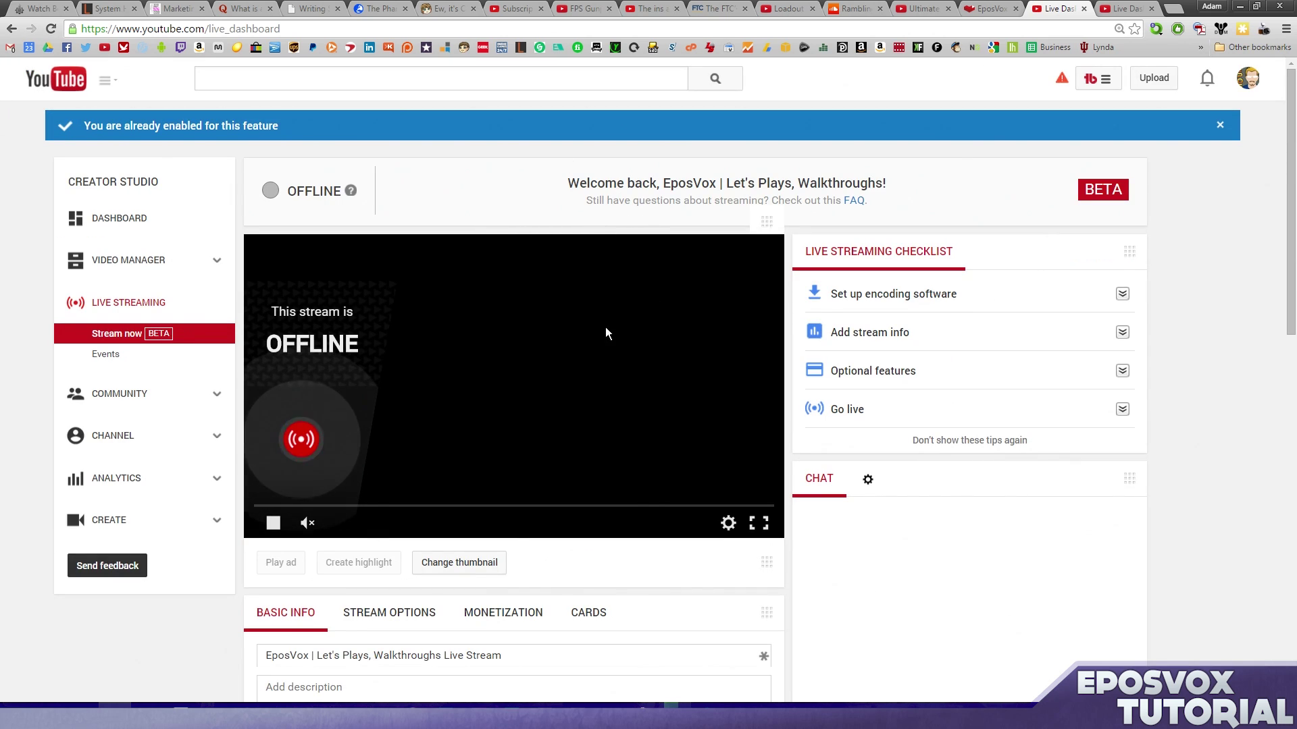
scroll(745, 318, "down", 1)
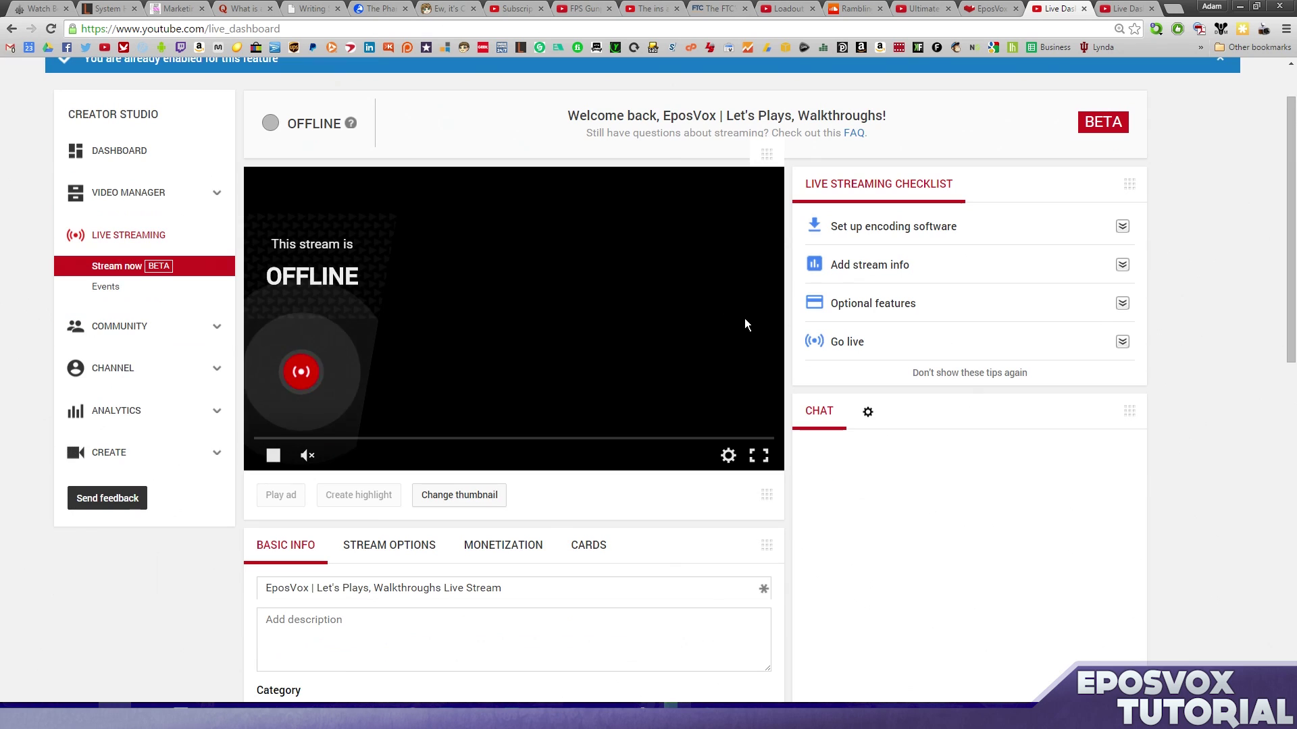
scroll(674, 344, "up", 1)
scroll(475, 320, "down", 4)
scroll(589, 335, "down", 2)
scroll(589, 334, "up", 5)
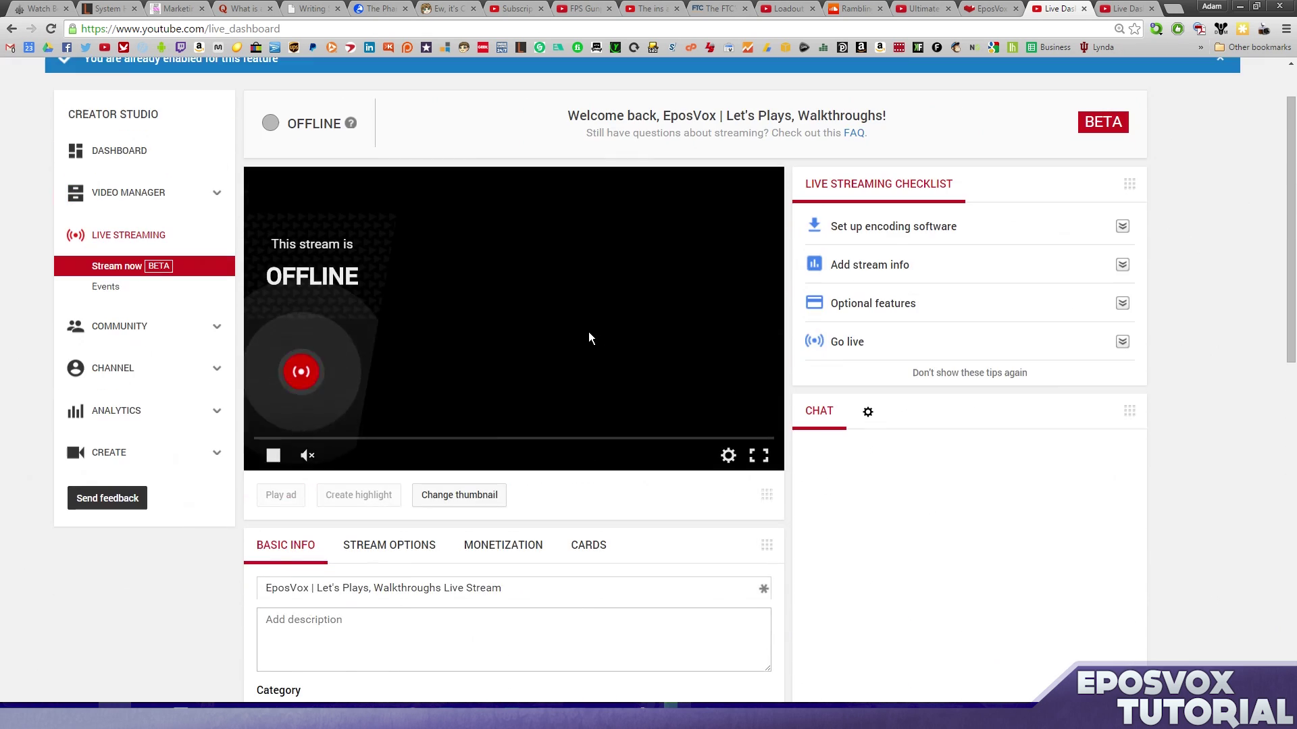
scroll(607, 265, "up", 1)
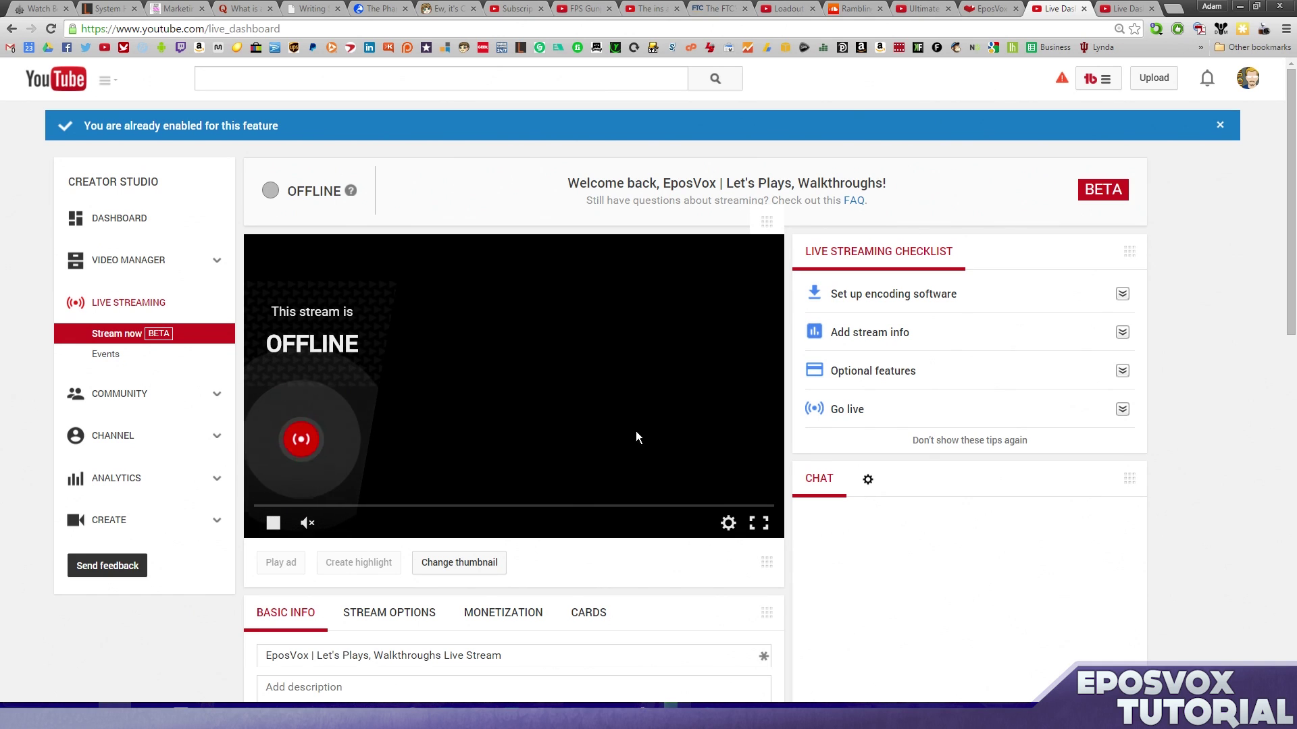
scroll(622, 267, "down", 3)
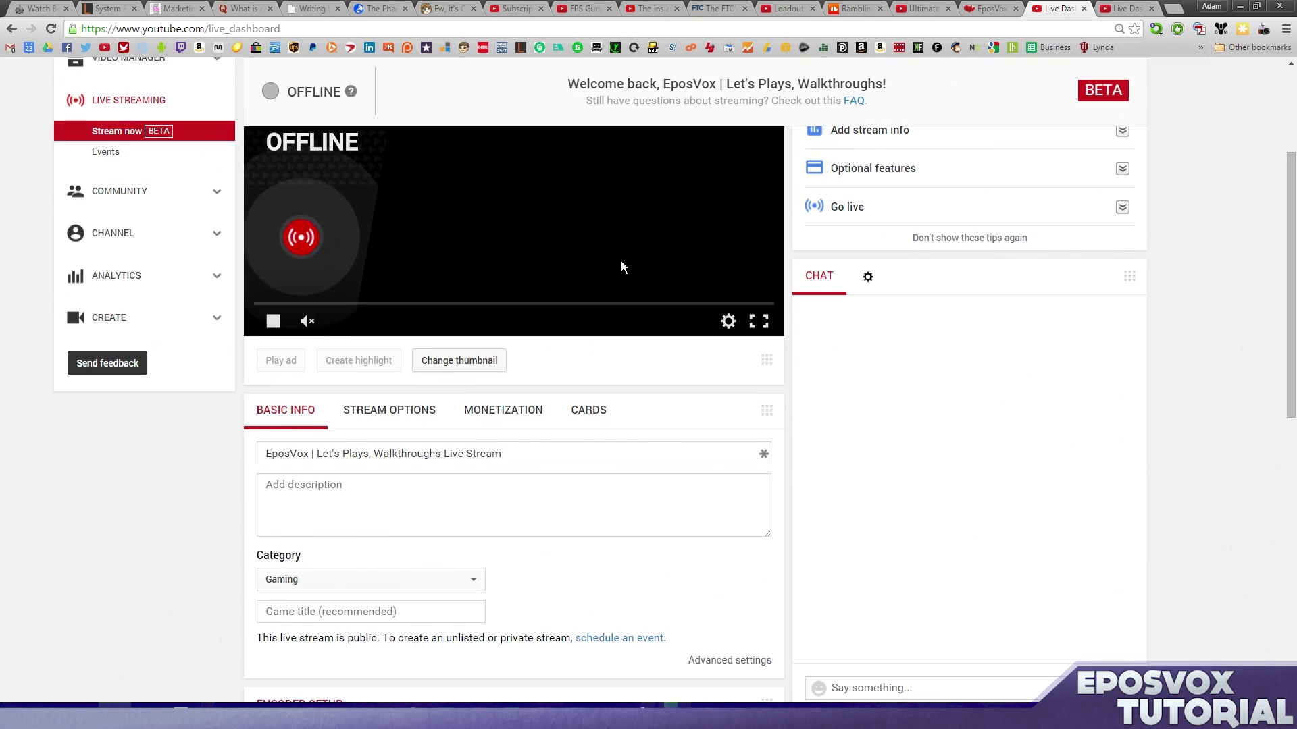
scroll(621, 268, "up", 2)
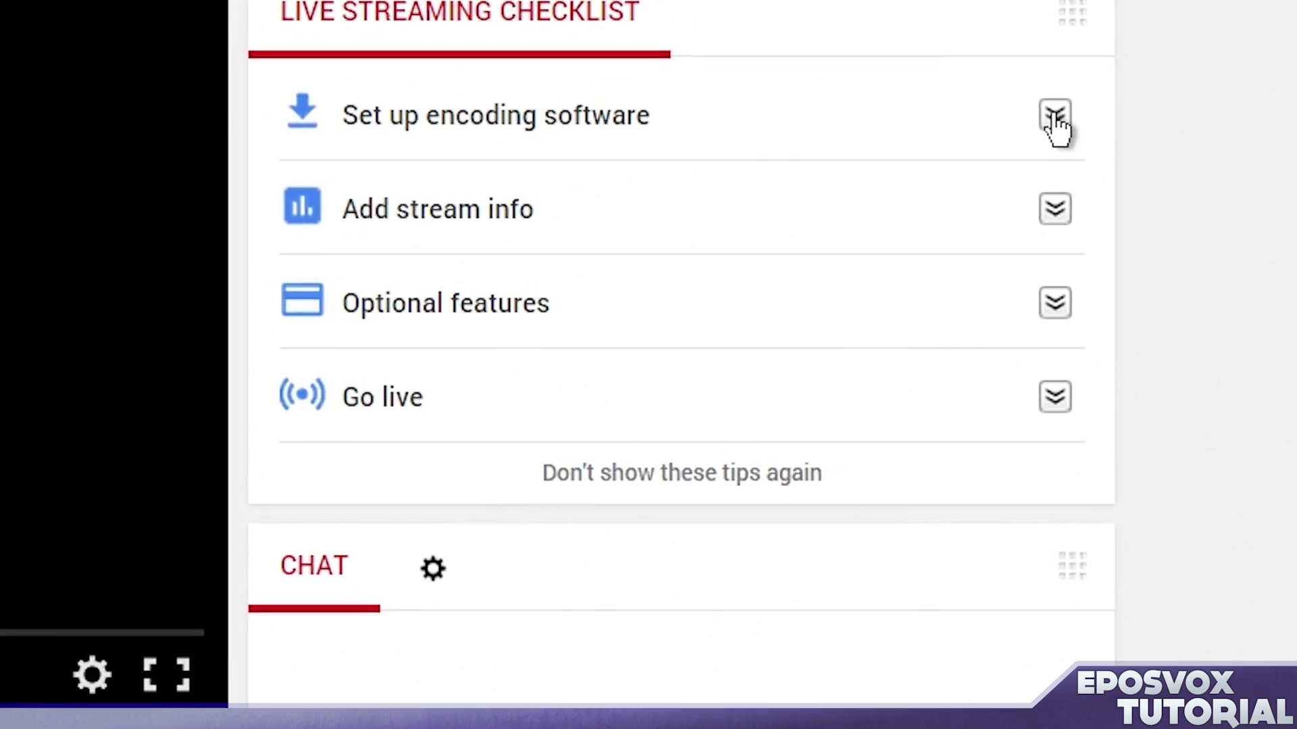
left_click(1122, 226)
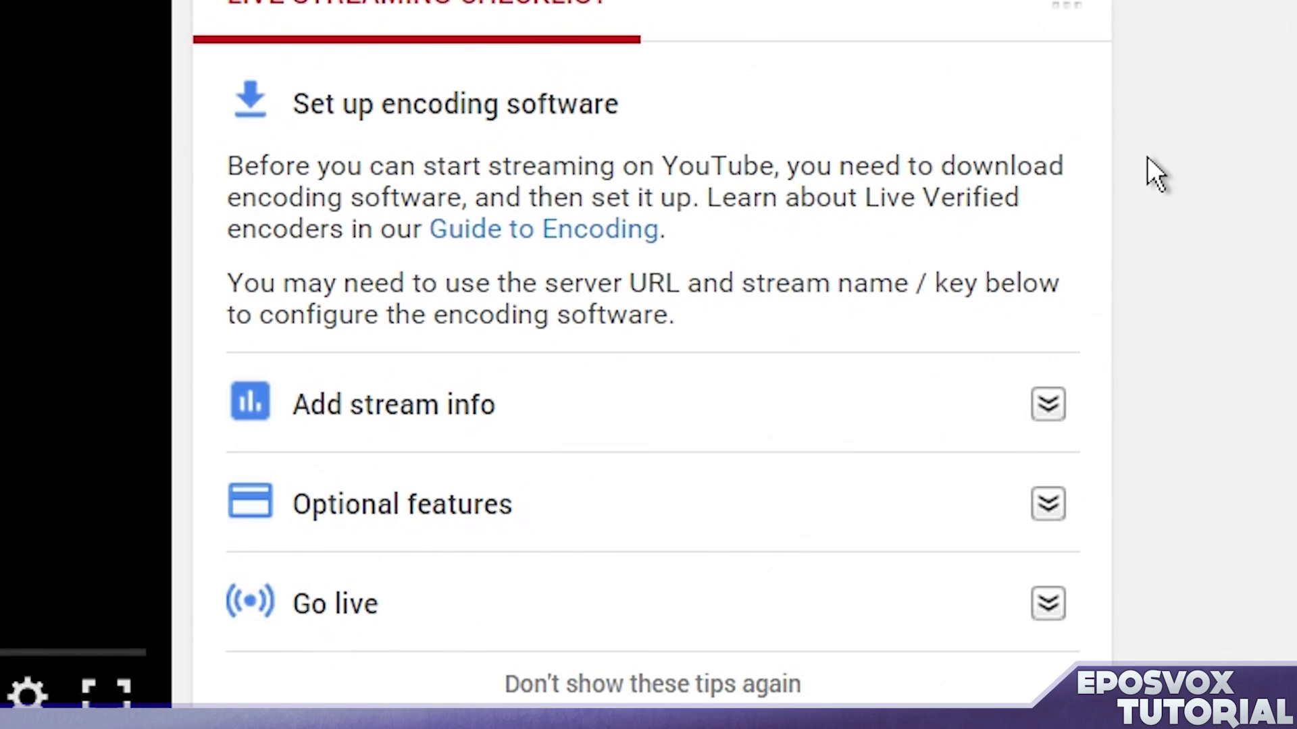
left_click(1054, 87)
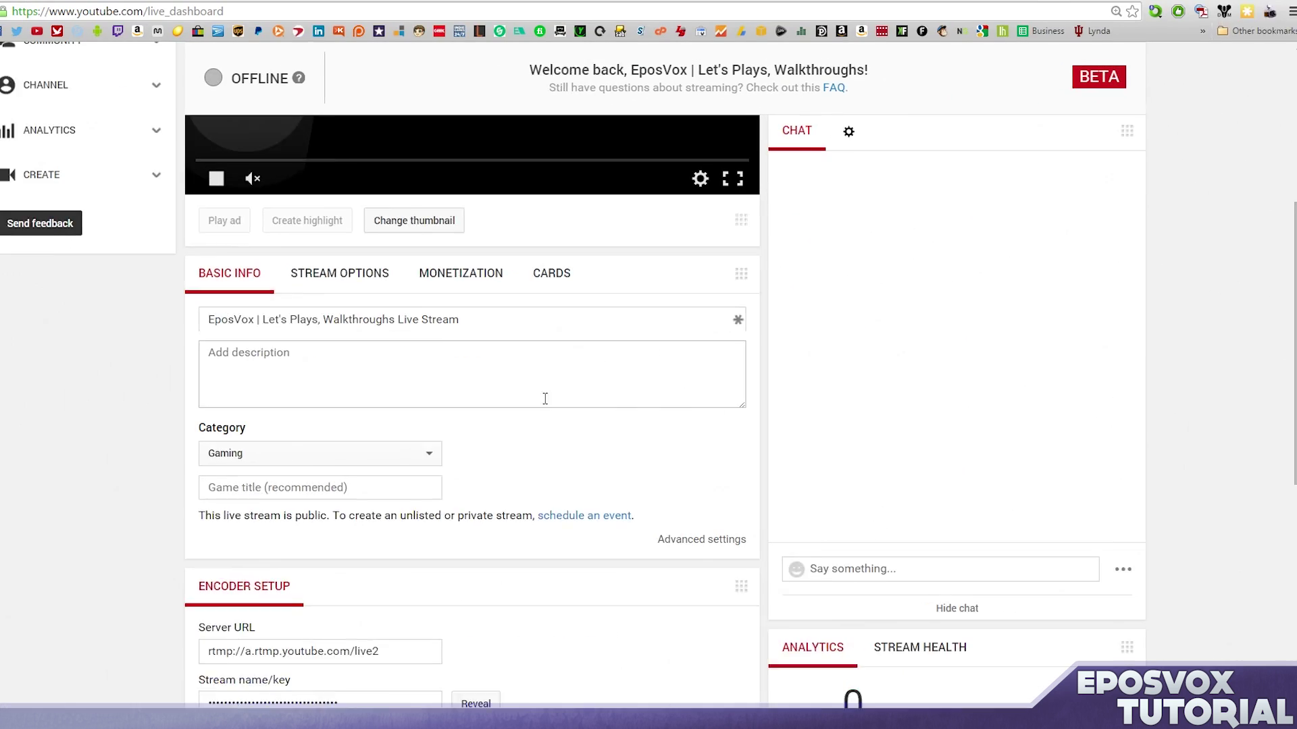
scroll(468, 605, "down", 5)
scroll(482, 564, "up", 1)
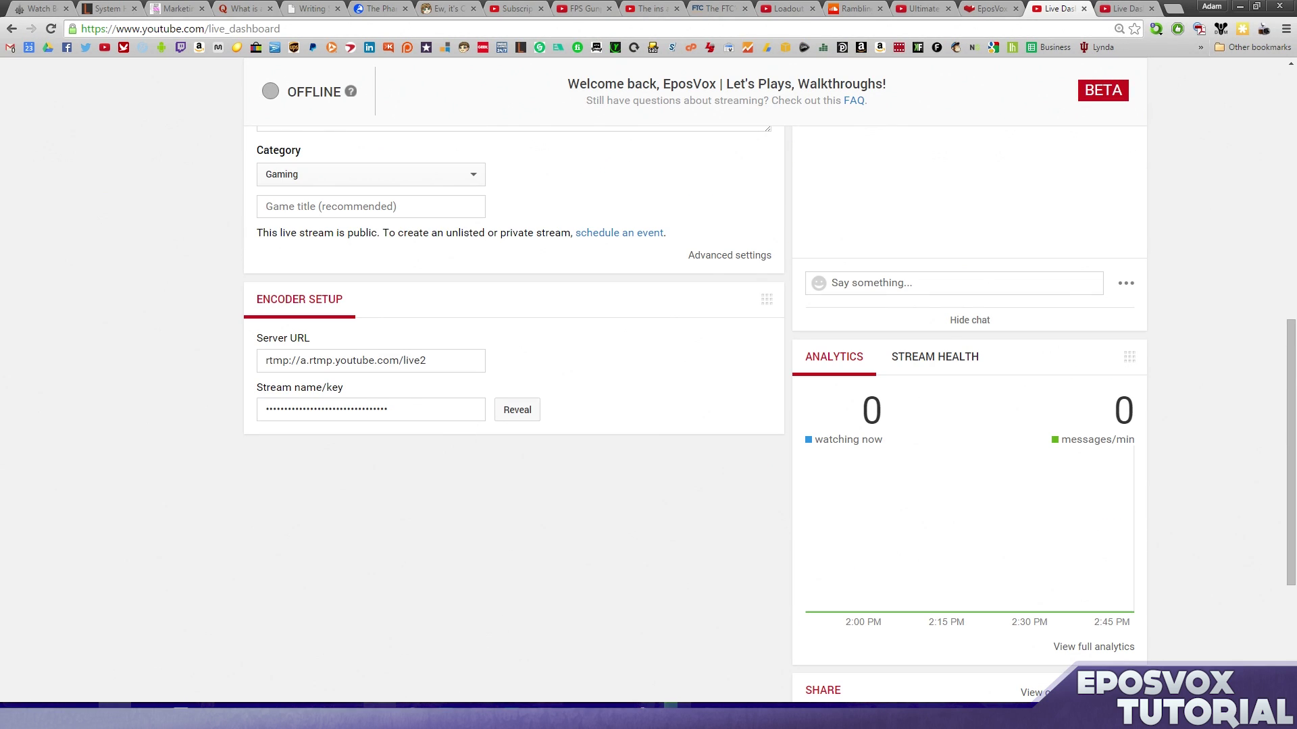
Step: Bring OBS forward and run Help > Check for updates, dismissing the no-updates message
key("alt+Tab")
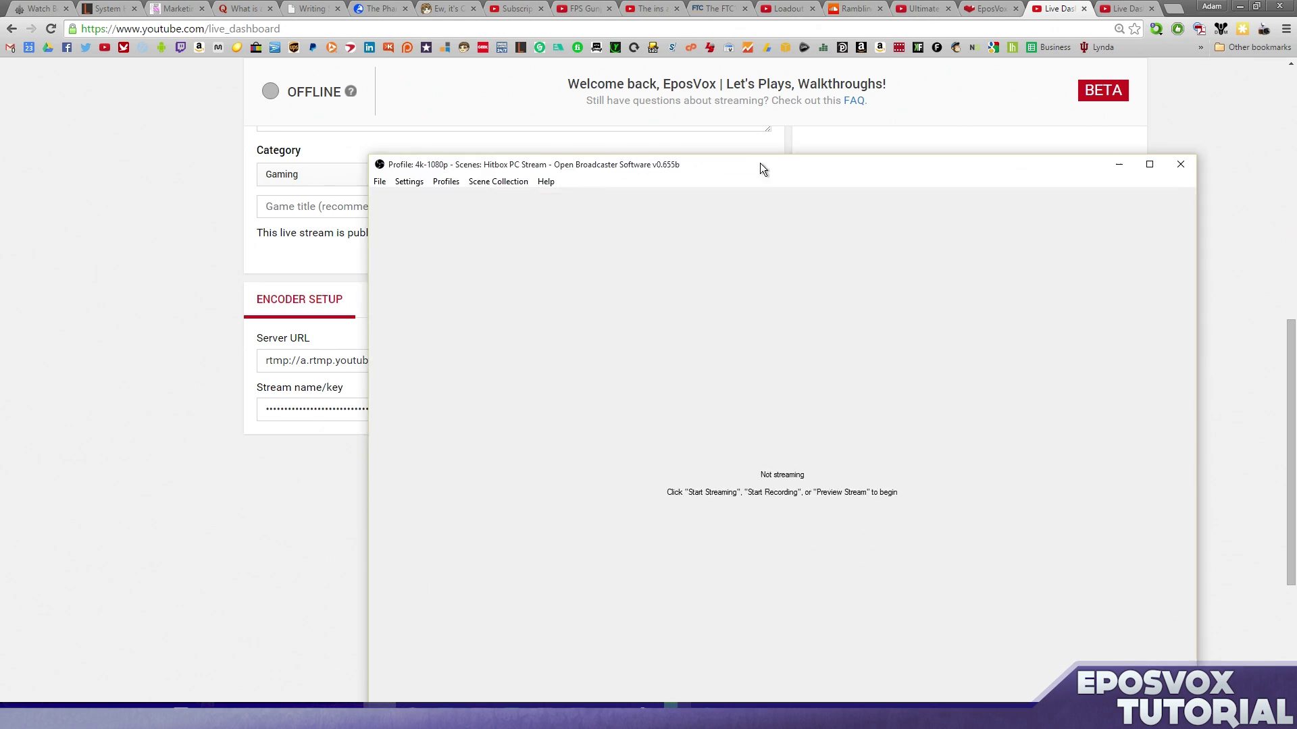
left_click_drag(760, 163, 634, 10)
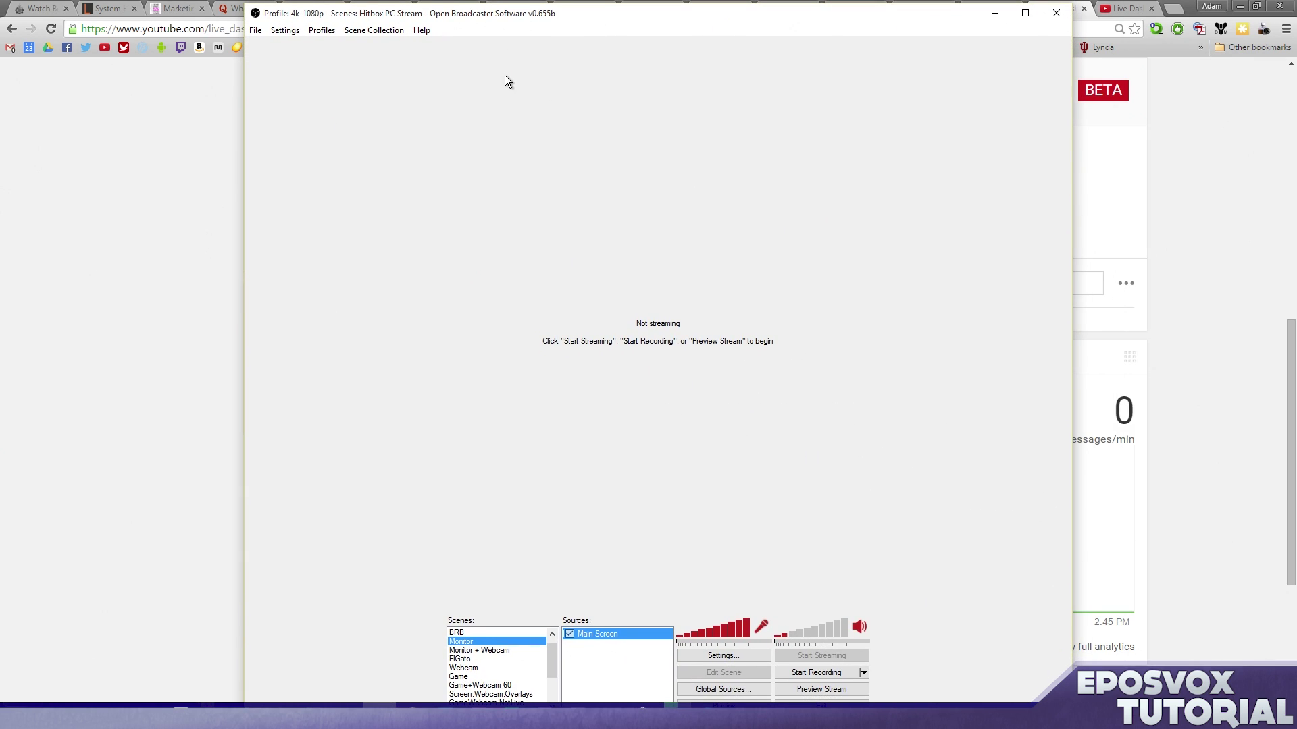
left_click(422, 30)
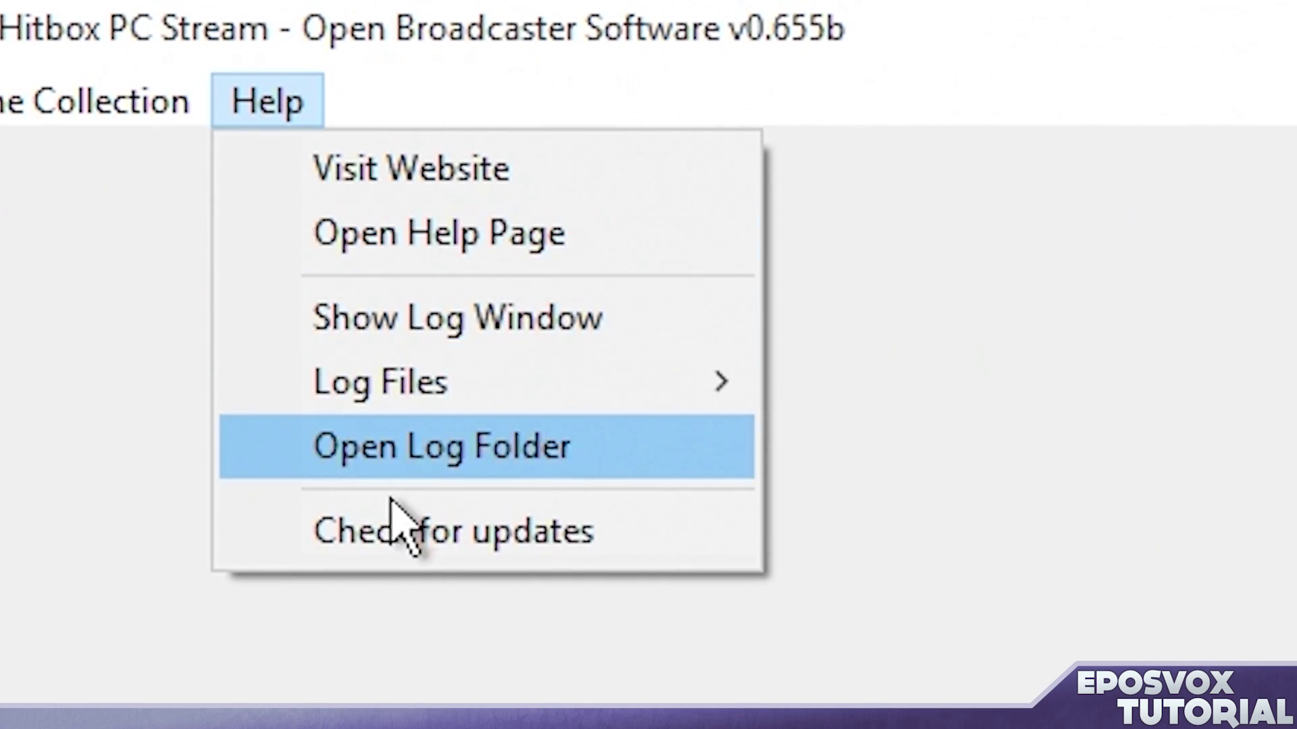
left_click(453, 129)
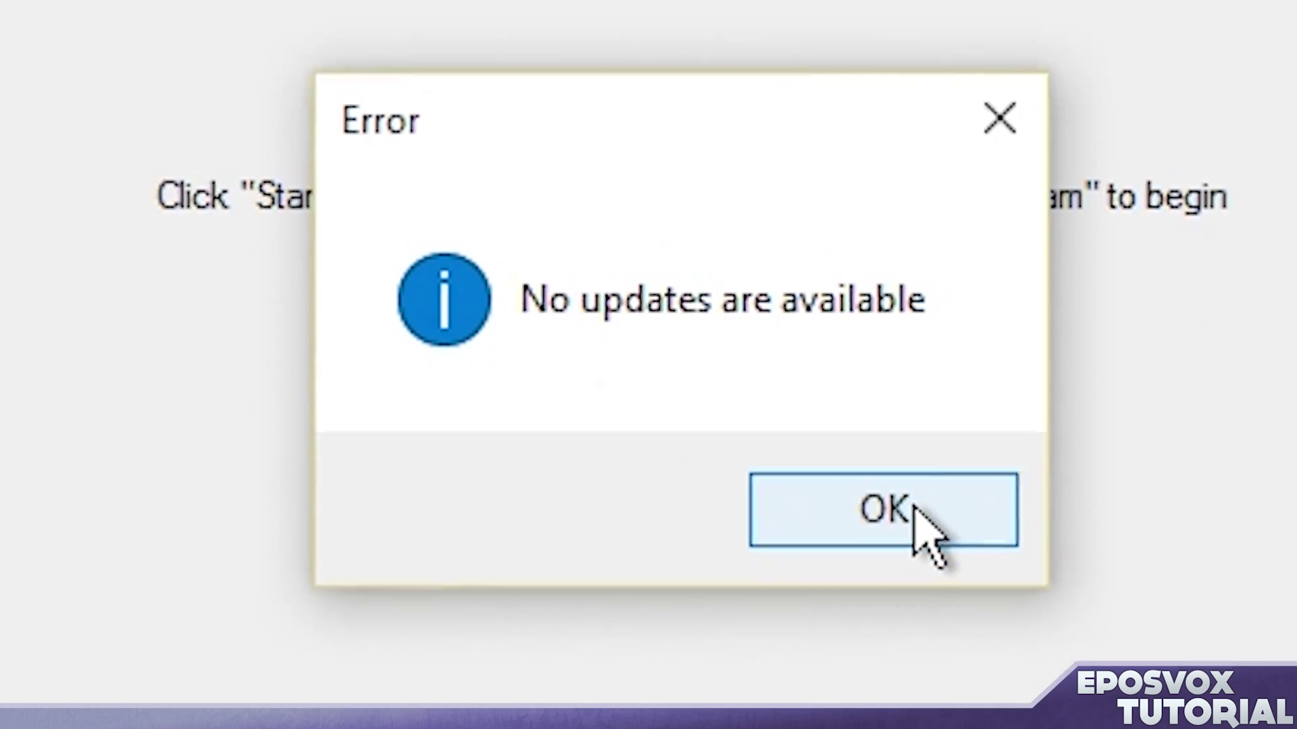
left_click(914, 505)
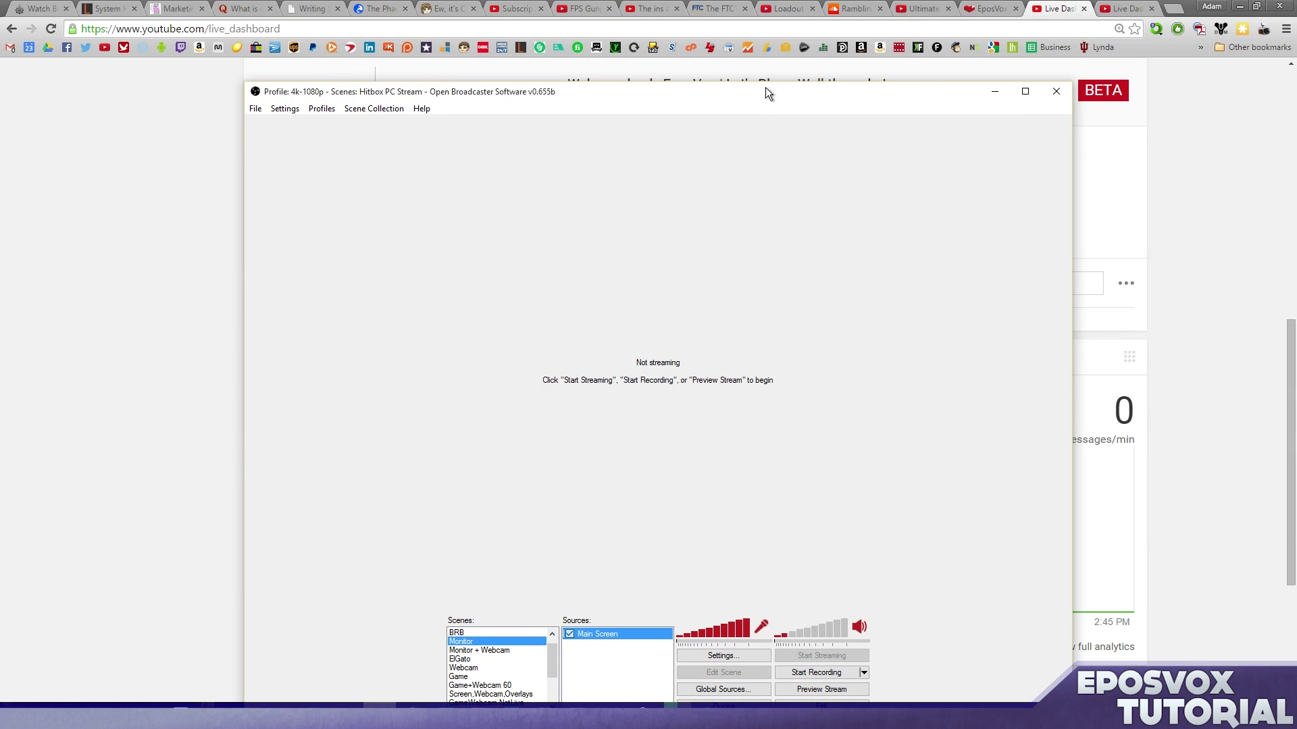
left_click_drag(764, 87, 765, 26)
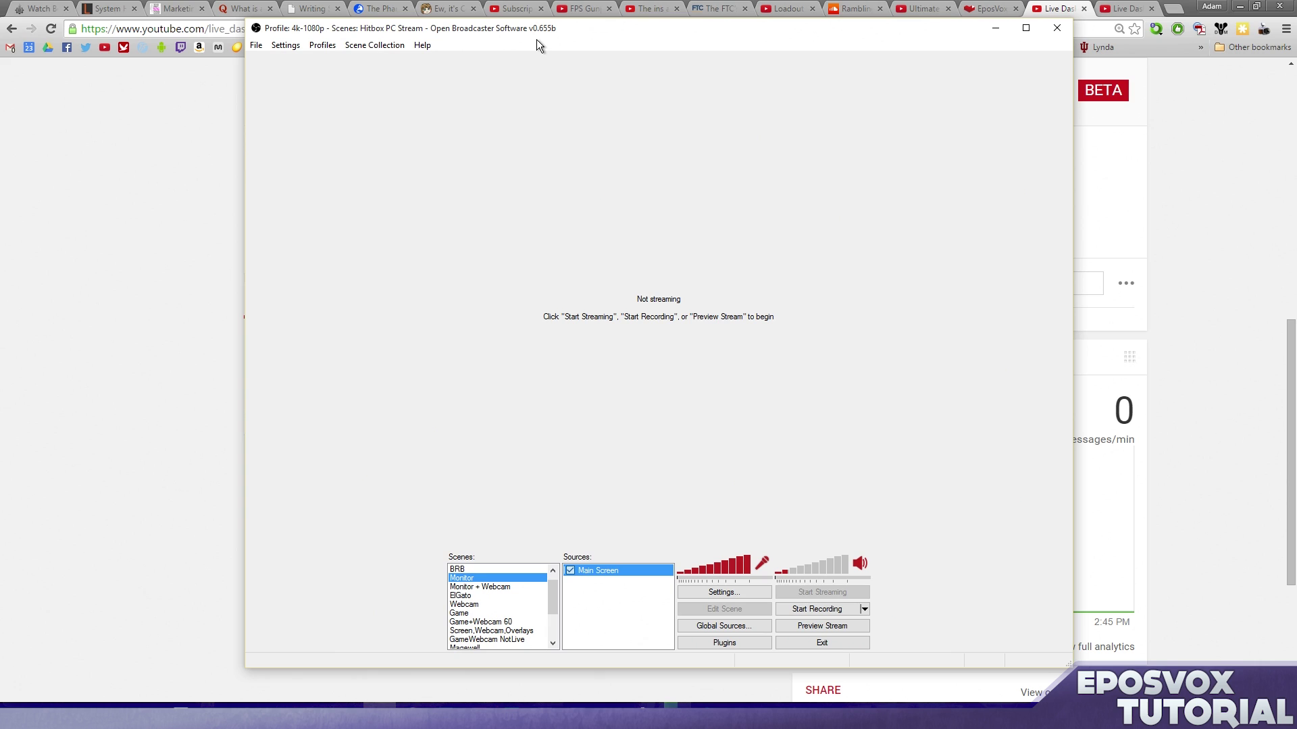
Step: Create an OBS profile named 'YouTube Gaming' and open its Settings
left_click(322, 45)
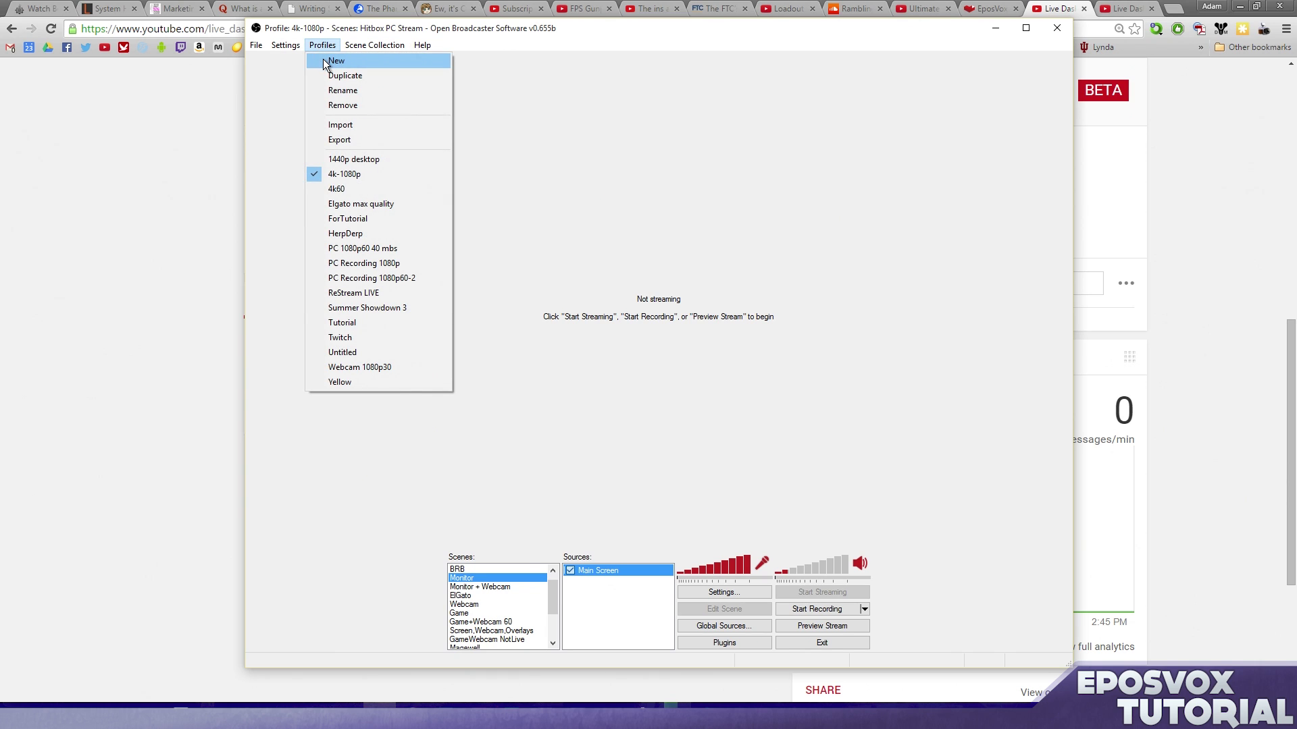
left_click(326, 62)
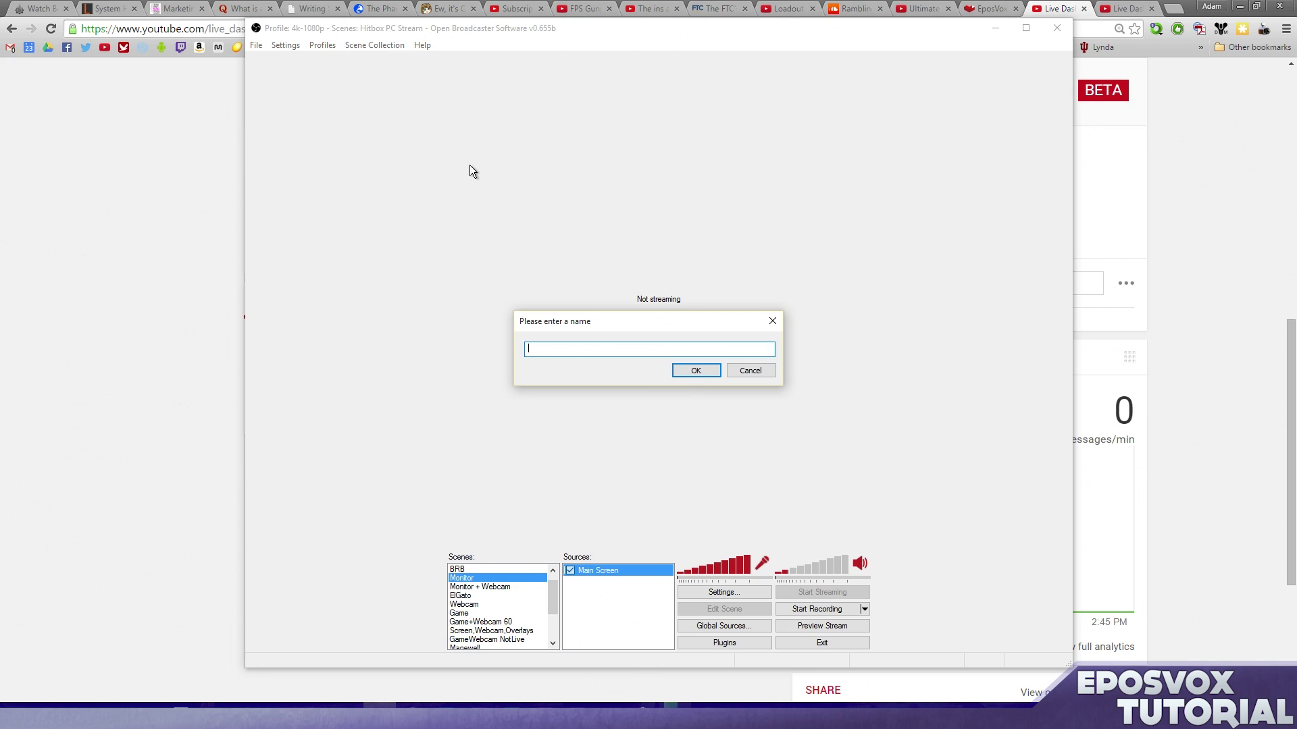
type("YouTube Gaming")
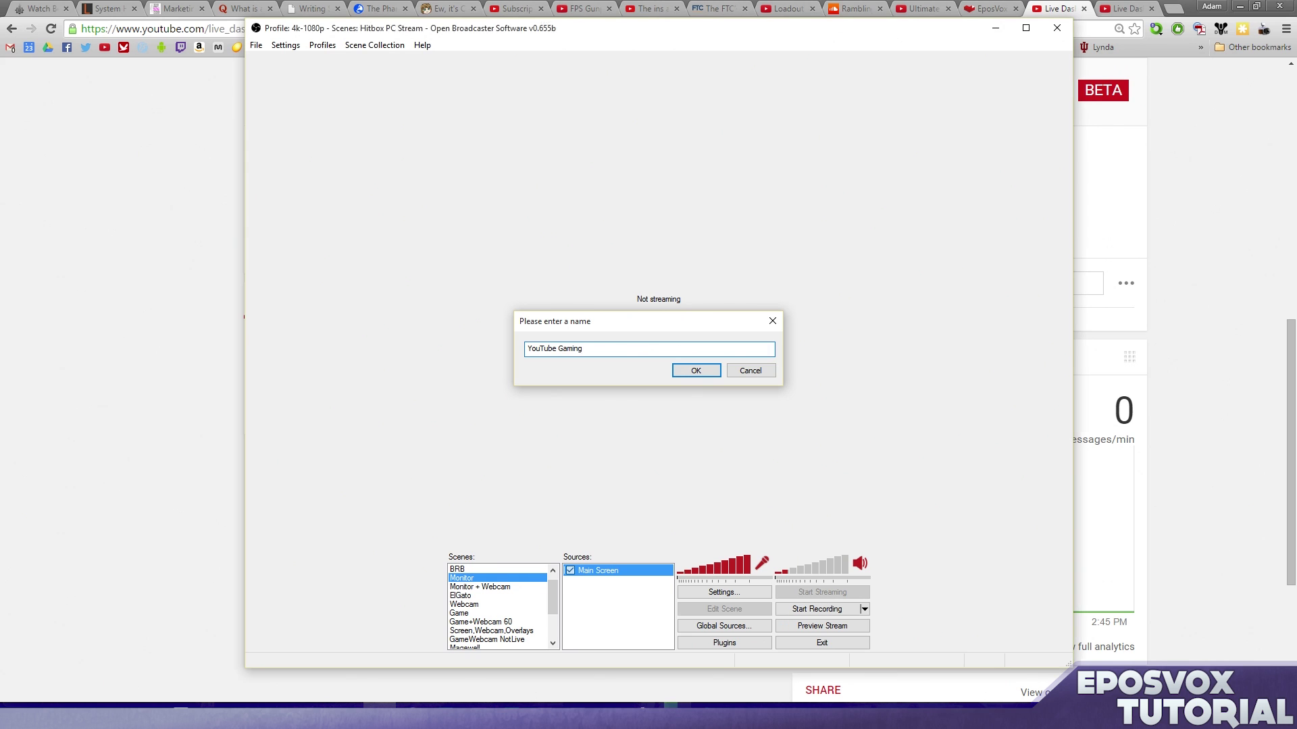
key("Return")
left_click(722, 592)
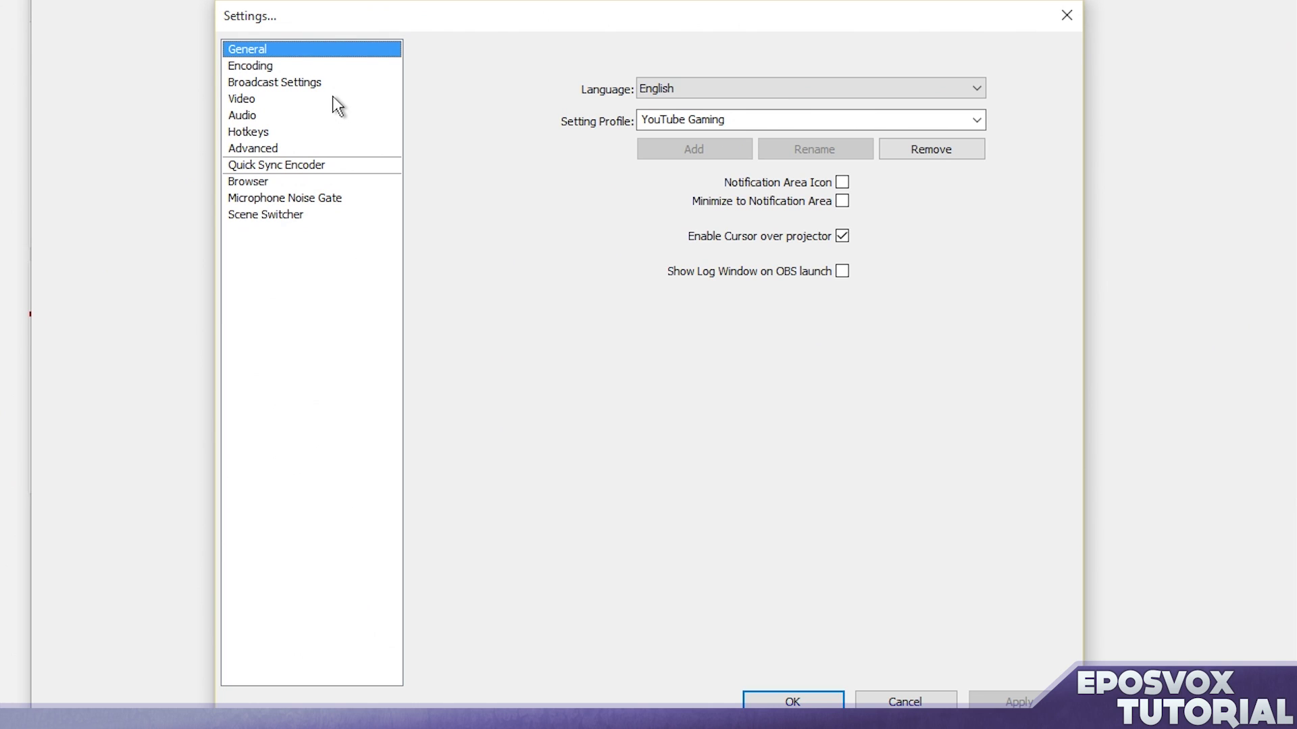
Step: In Broadcast Settings, choose the Youtube streaming service with the Primary Youtube ingest server
left_click(277, 82)
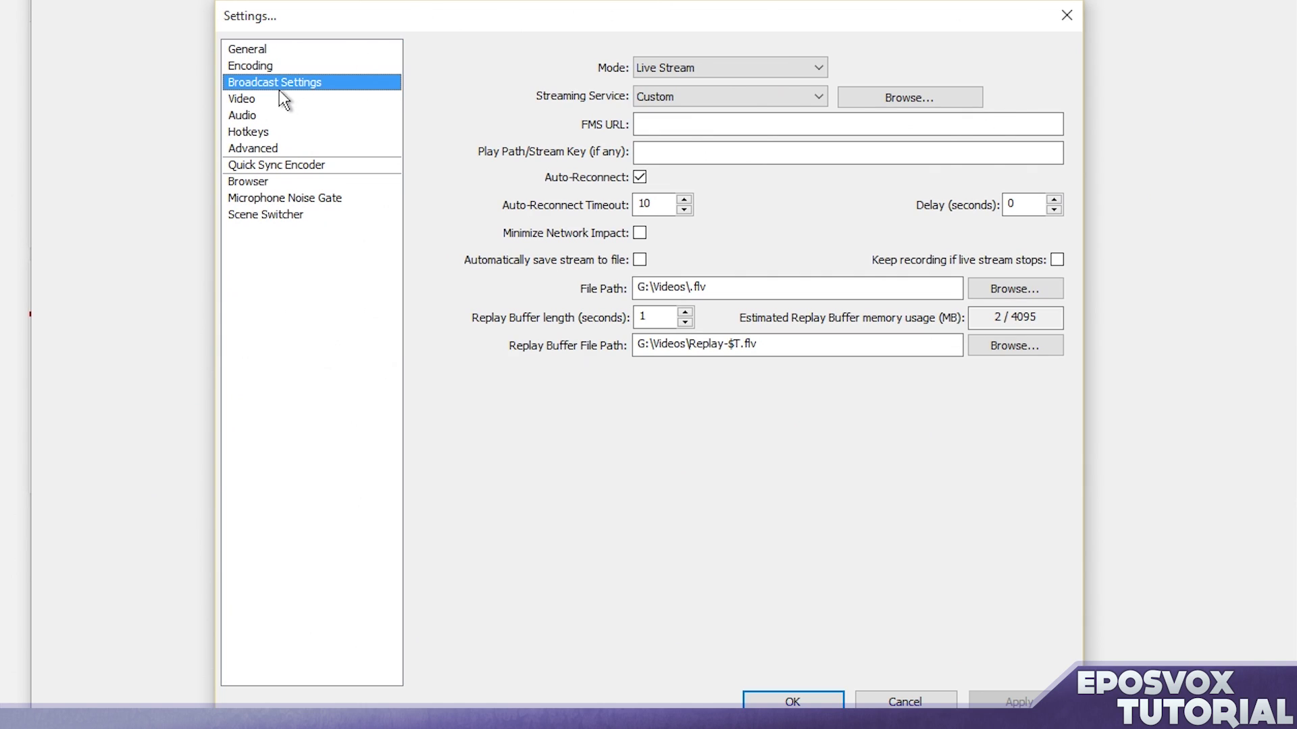
left_click(683, 88)
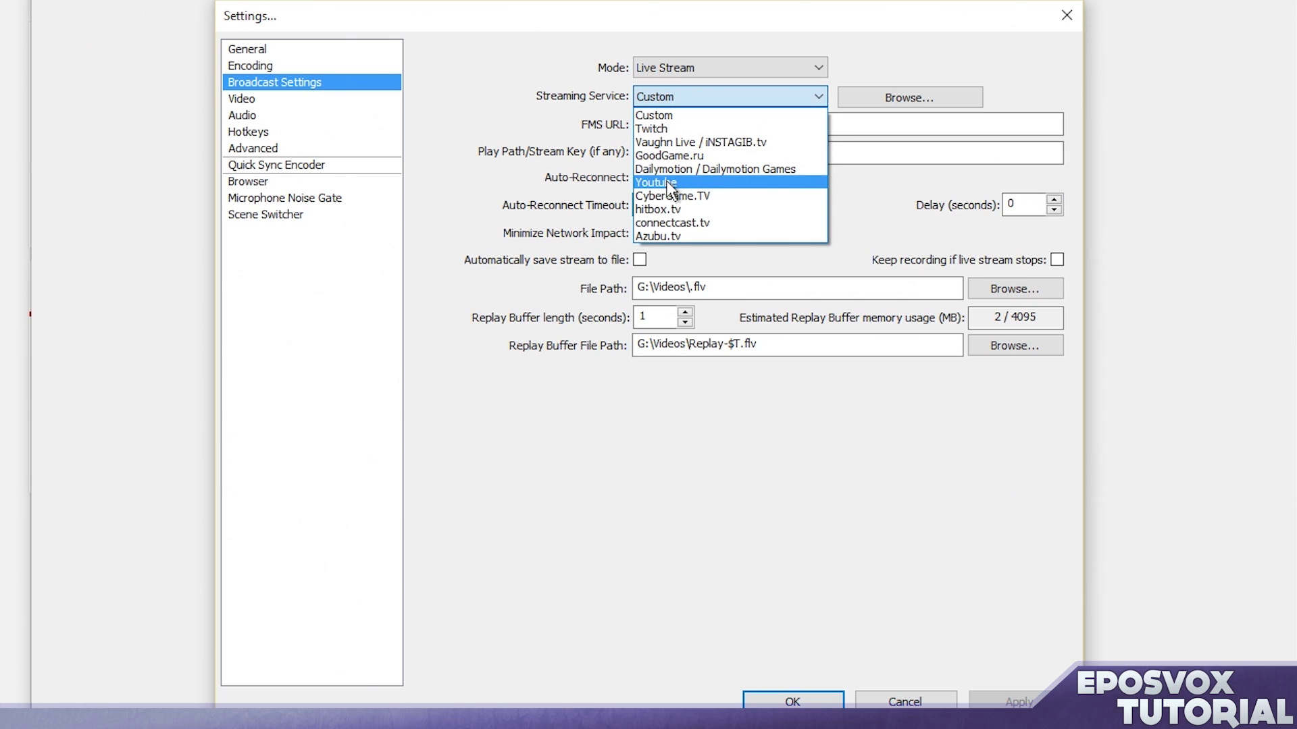
left_click(665, 181)
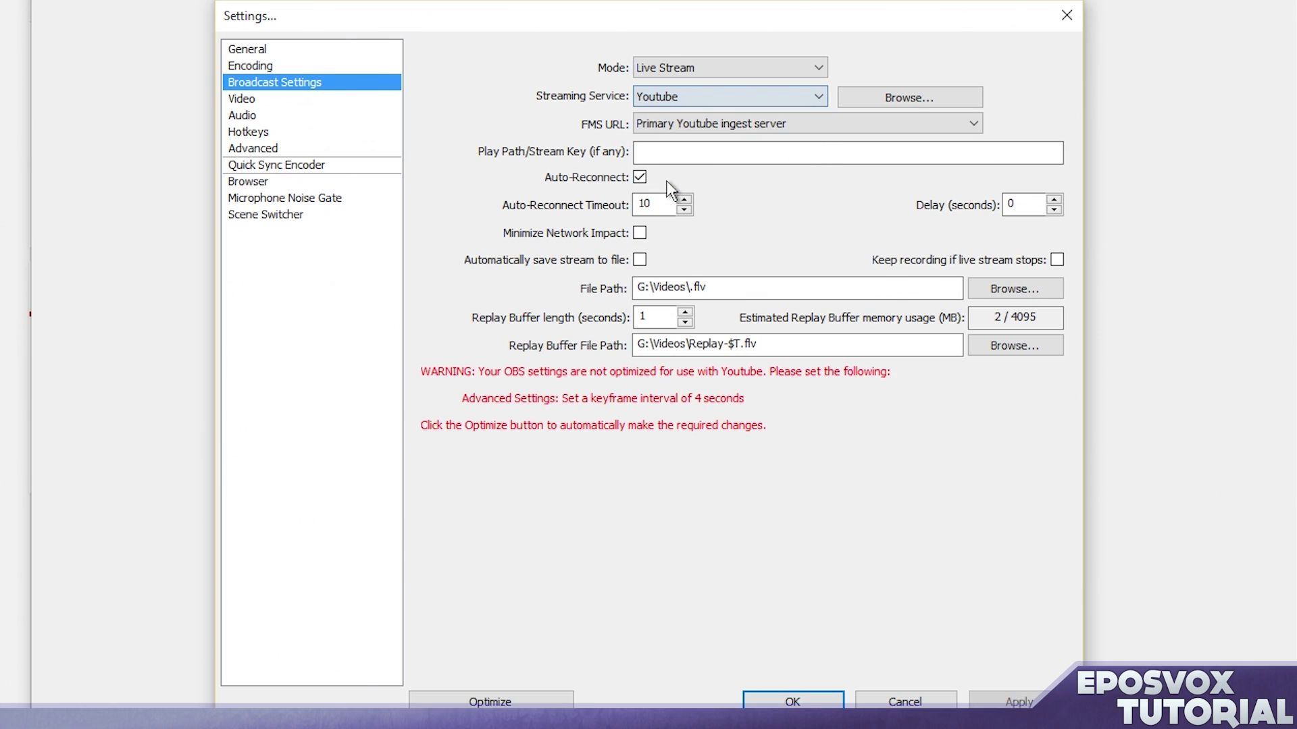
left_click(658, 127)
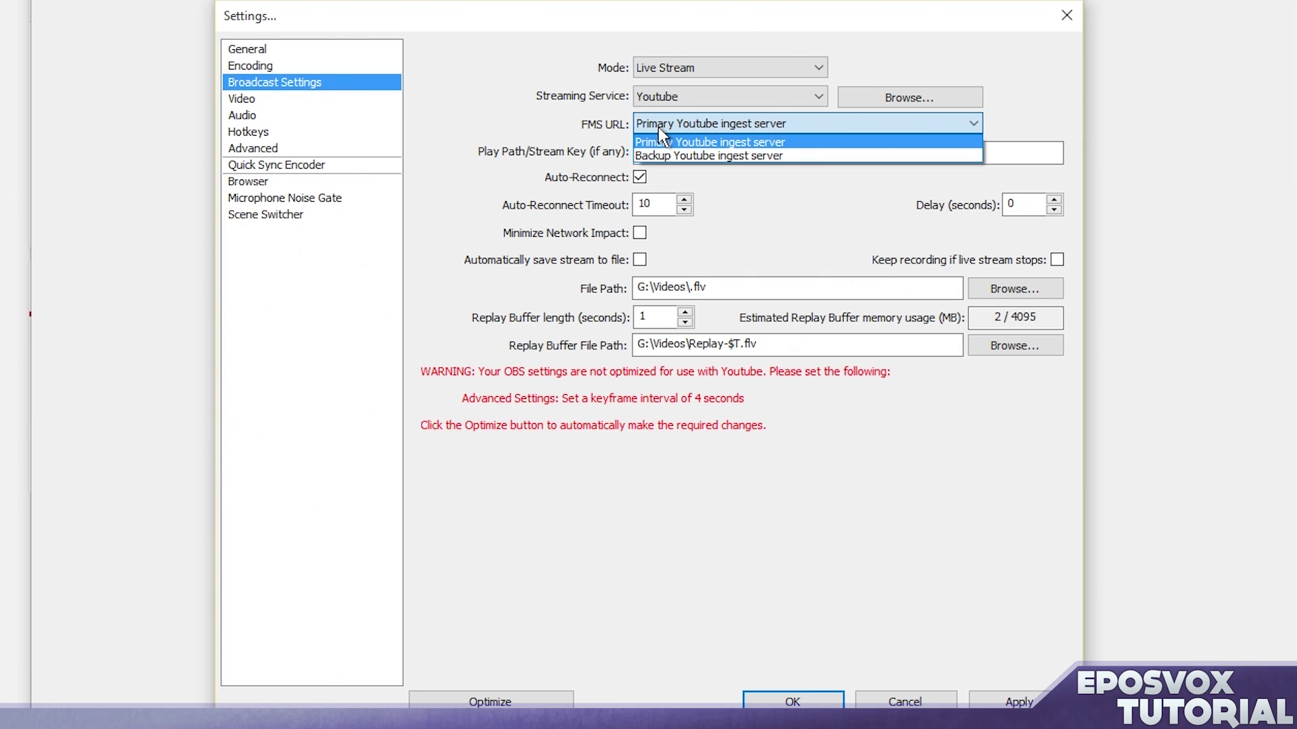
left_click(658, 127)
left_click(665, 150)
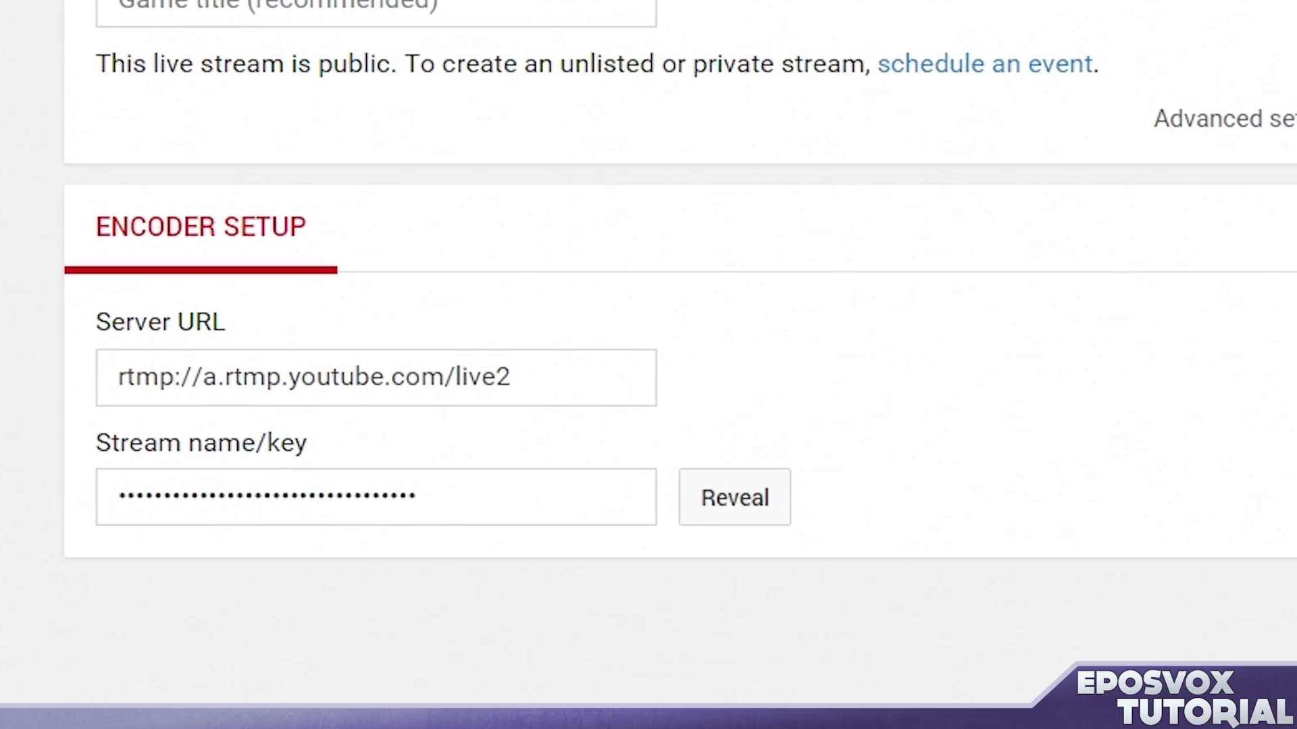
Step: Reveal the Encoder Setup stream name/key, select and copy it, then hide it again
left_click_drag(506, 500, 140, 498)
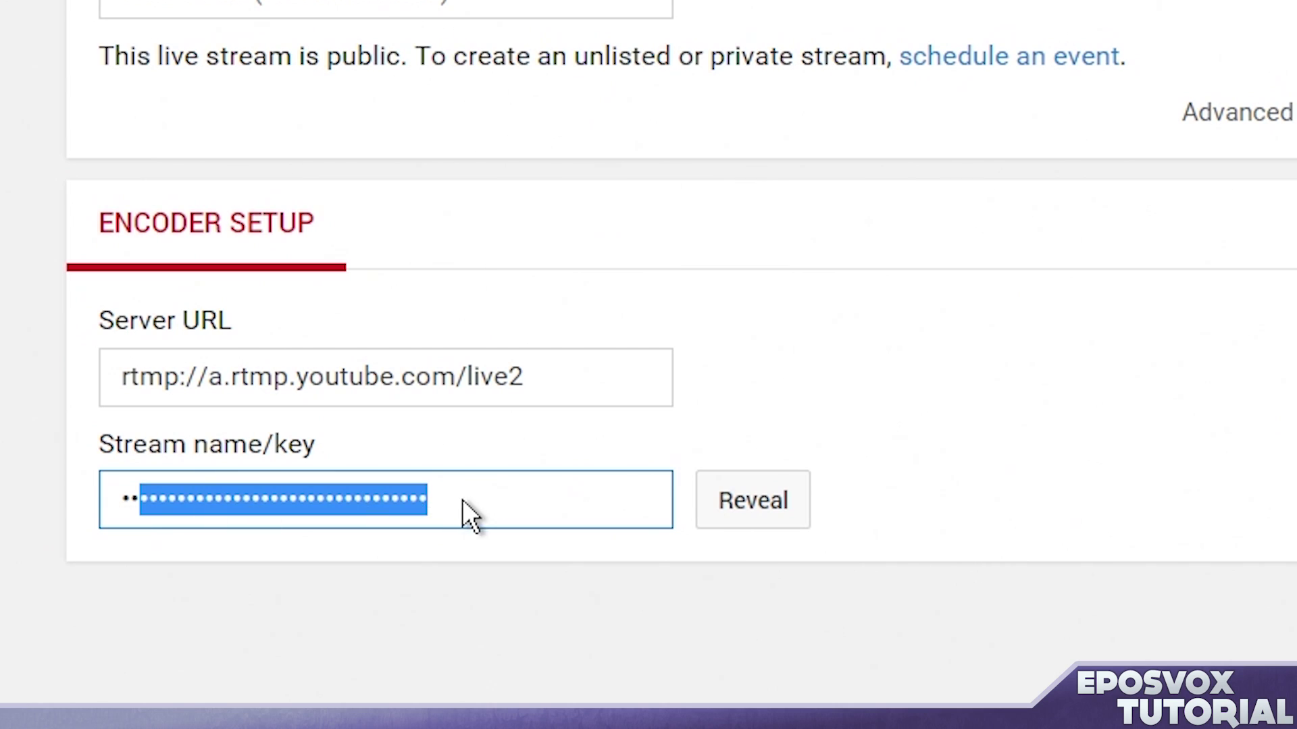
left_click_drag(463, 501, 121, 500)
left_click(782, 526)
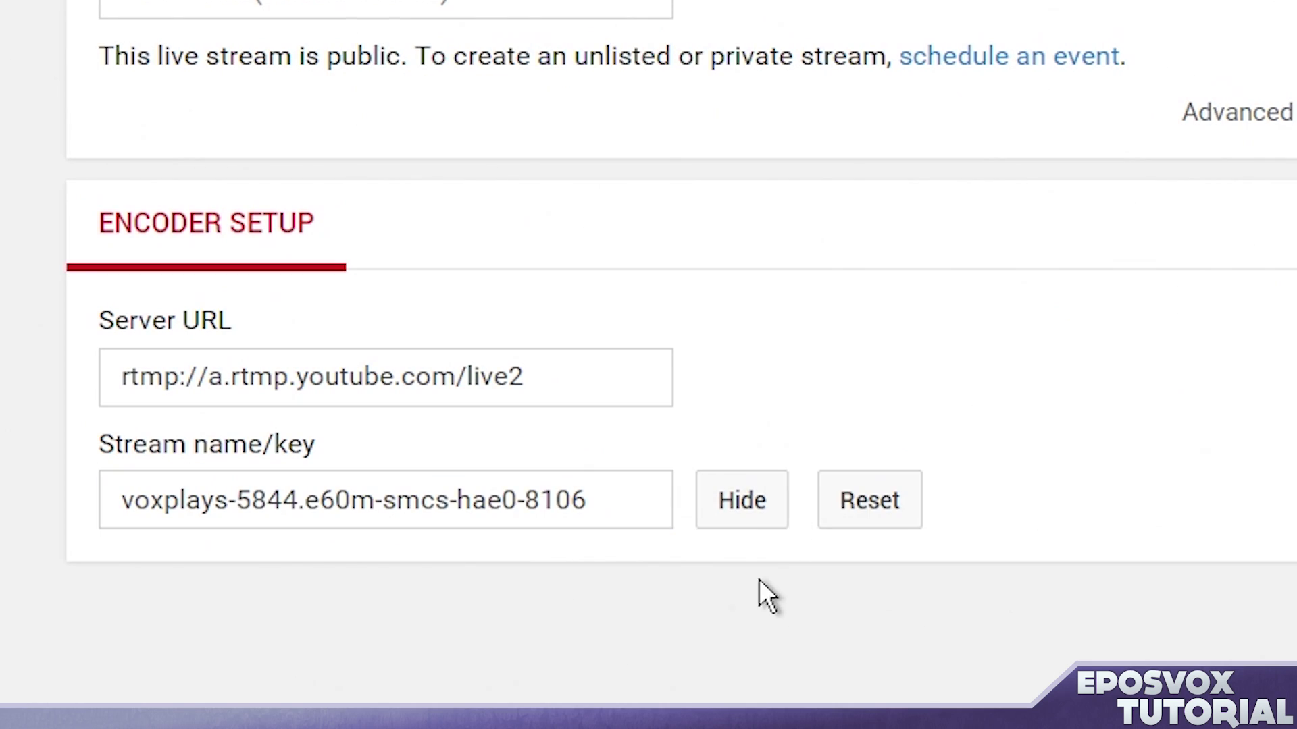
triple_click(634, 524)
left_click_drag(634, 524, 500, 520)
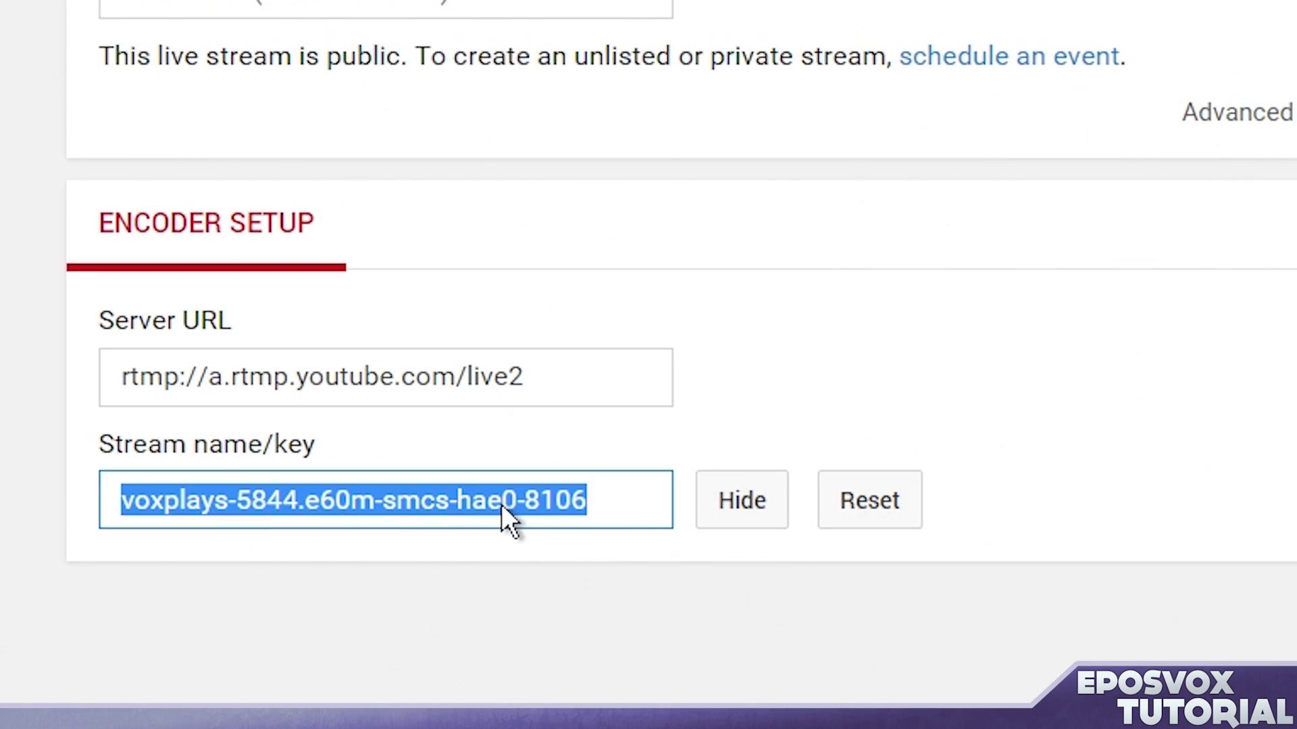
scroll(738, 498, "up", 8)
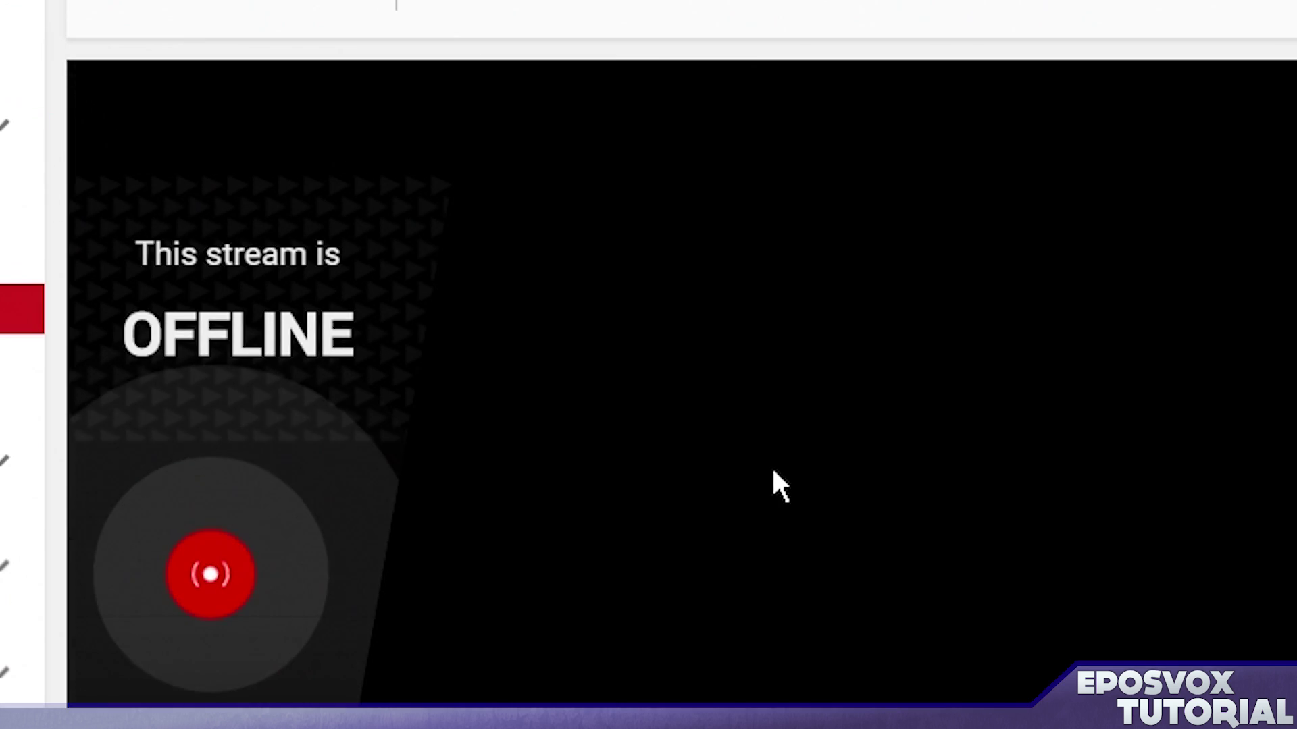
scroll(776, 483, "down", 3)
scroll(730, 536, "down", 5)
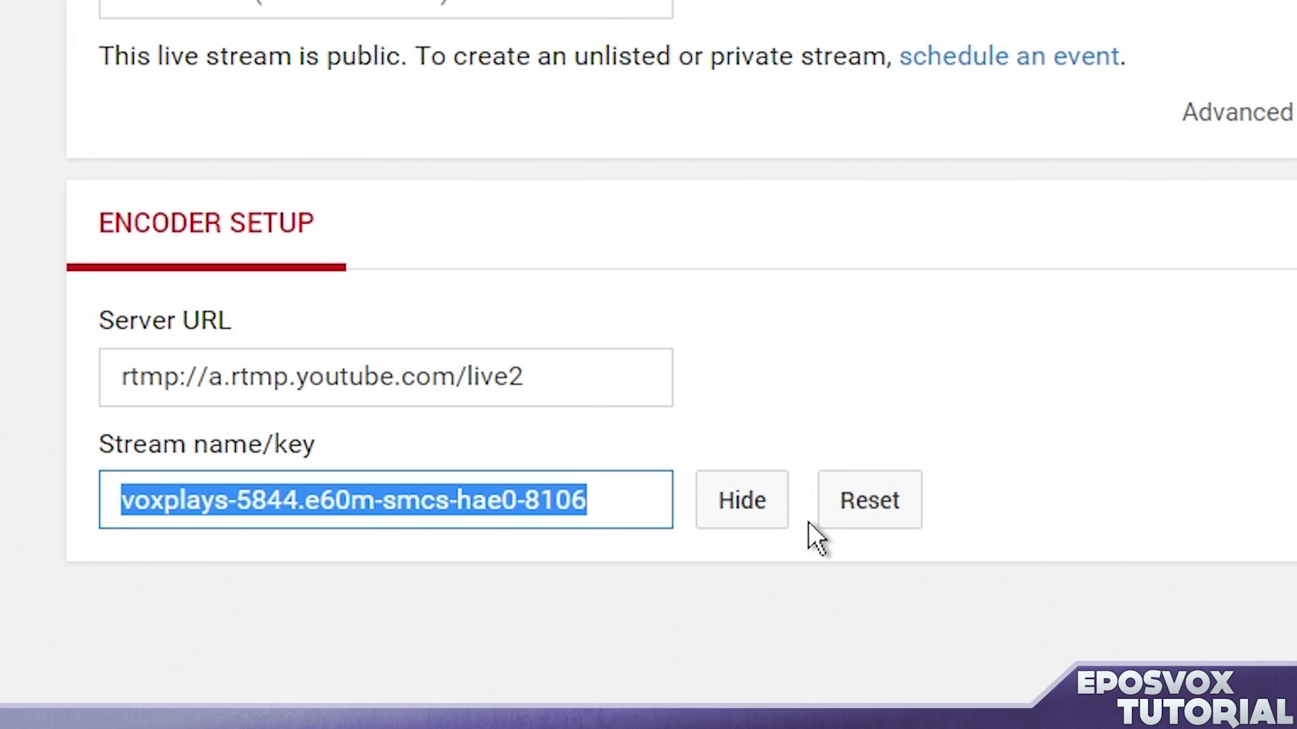
scroll(808, 472, "up", 1)
scroll(426, 208, "down", 1)
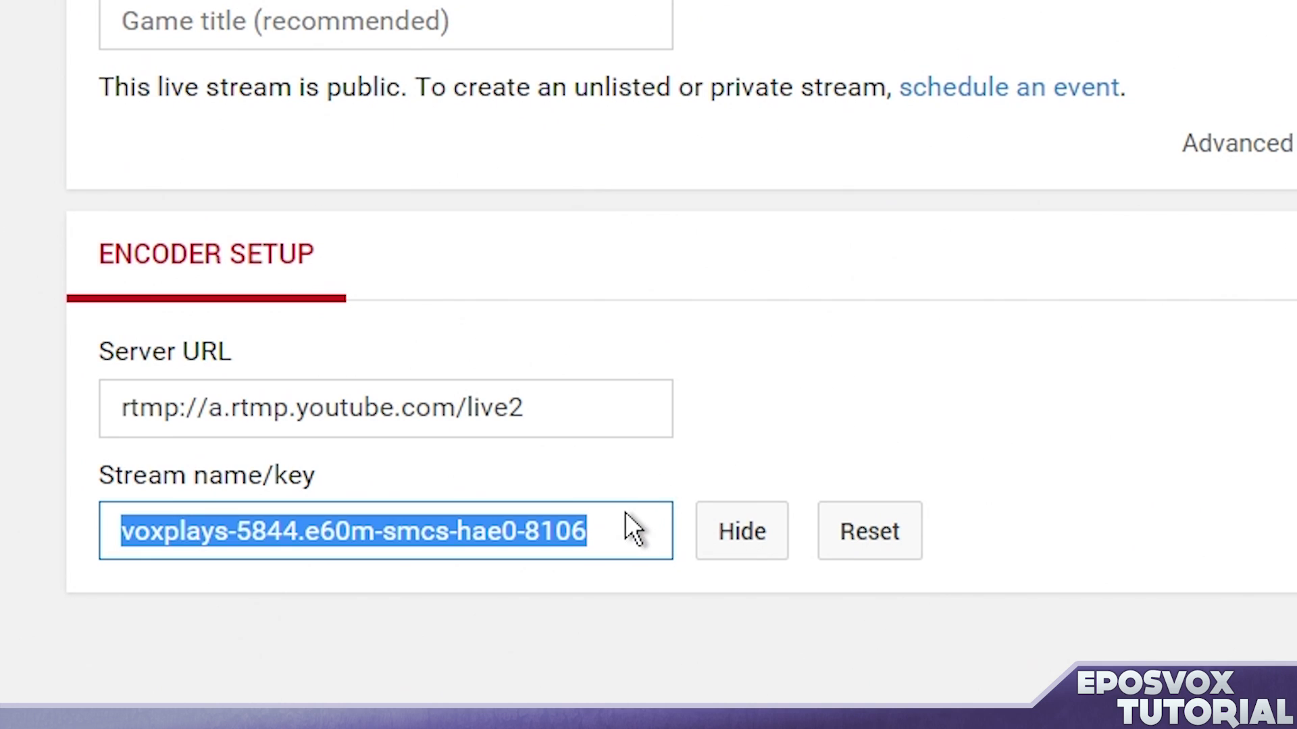
left_click(738, 540)
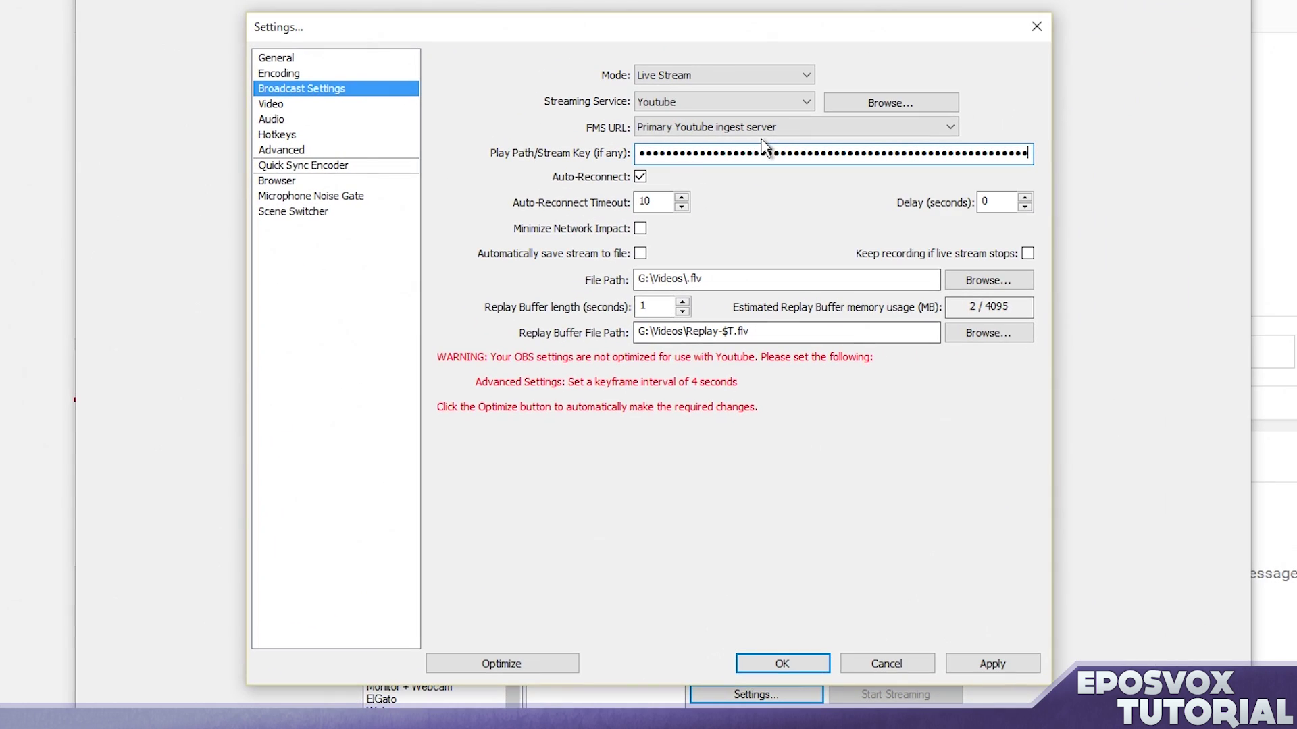
Step: Replace the OBS Play Path/Stream Key contents with the copied YouTube stream key
double_click(762, 154)
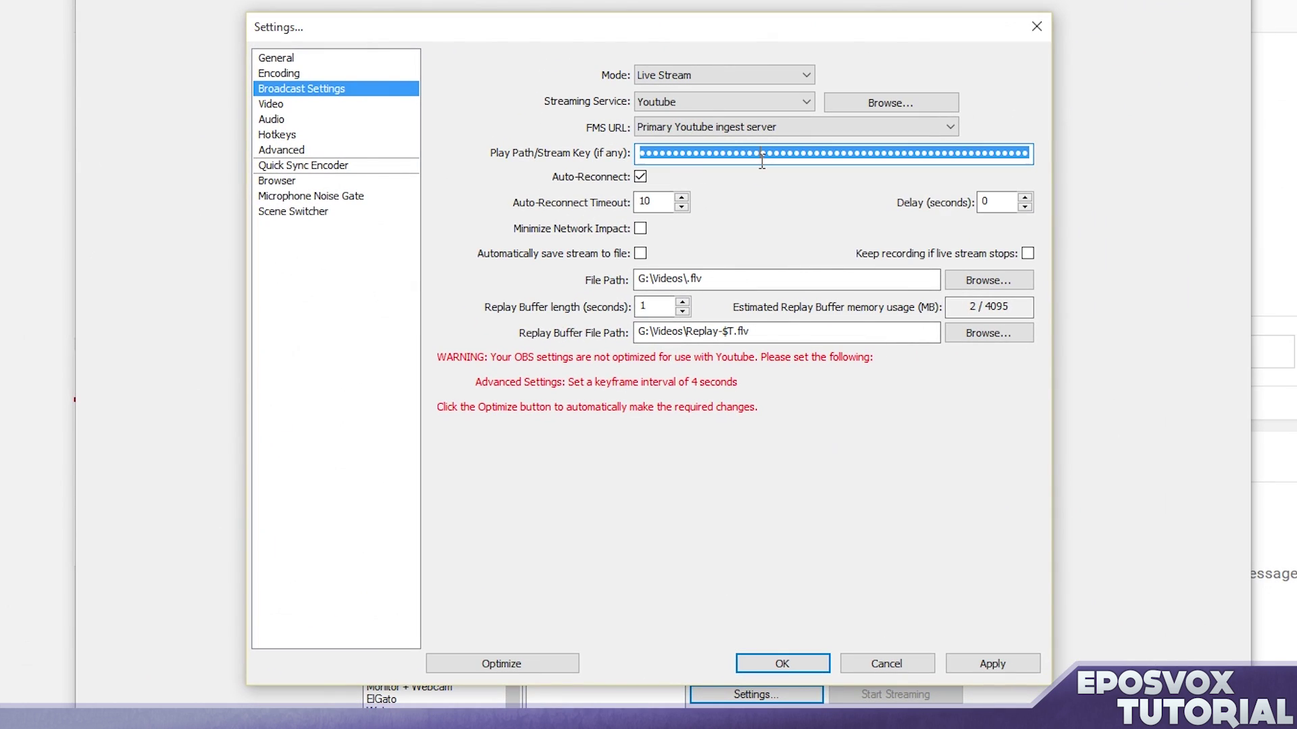
key("ctrl+v")
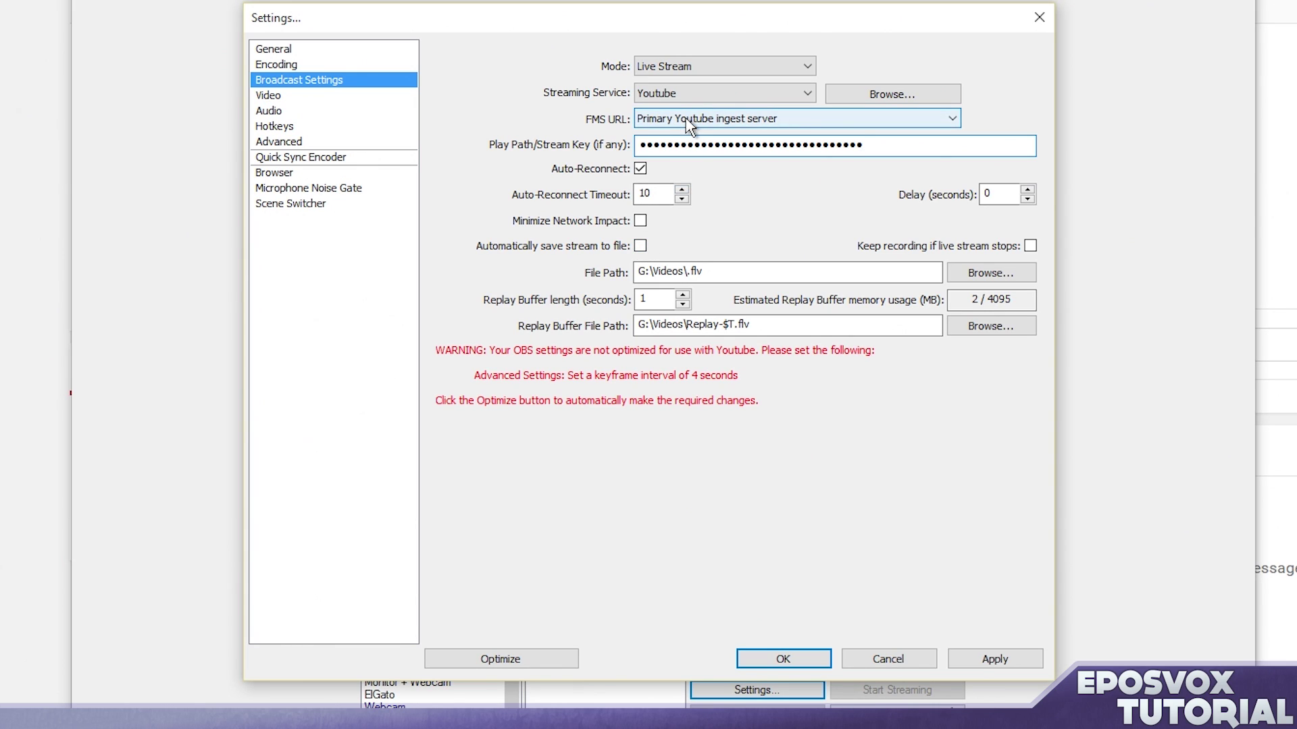
left_click(675, 96)
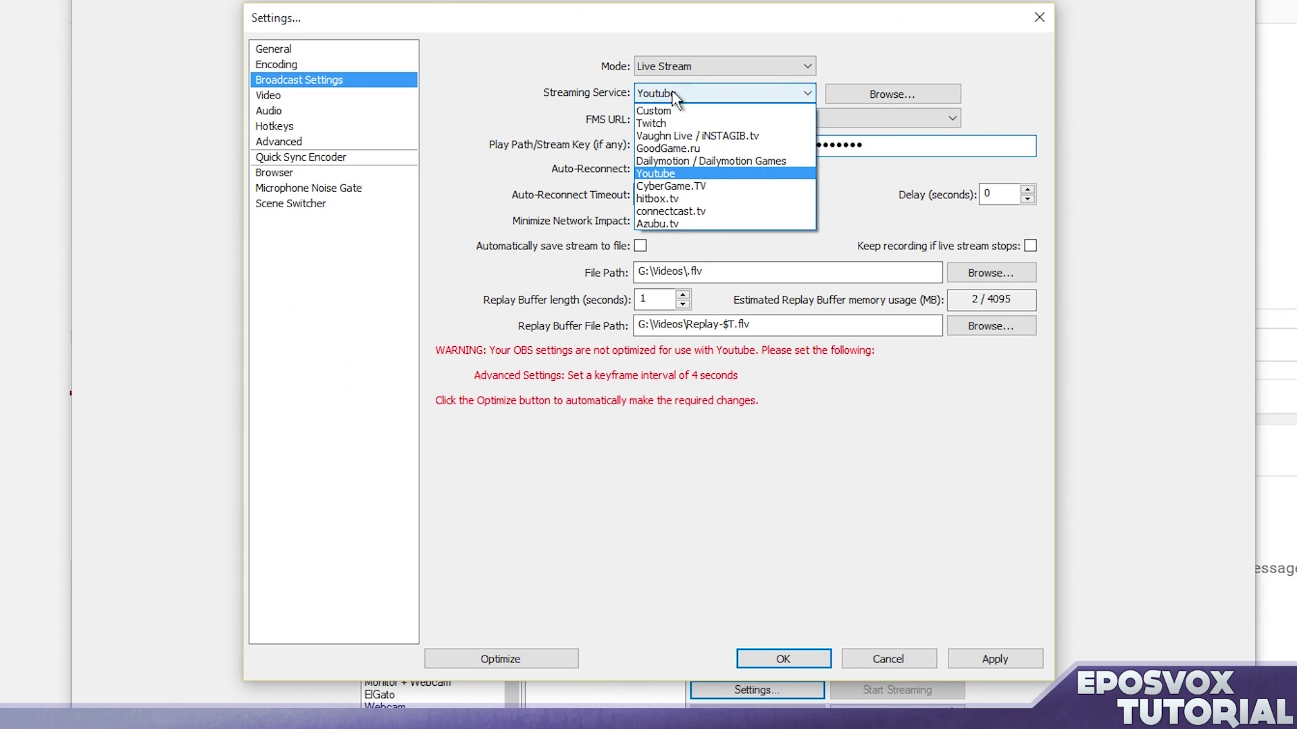
left_click(653, 111)
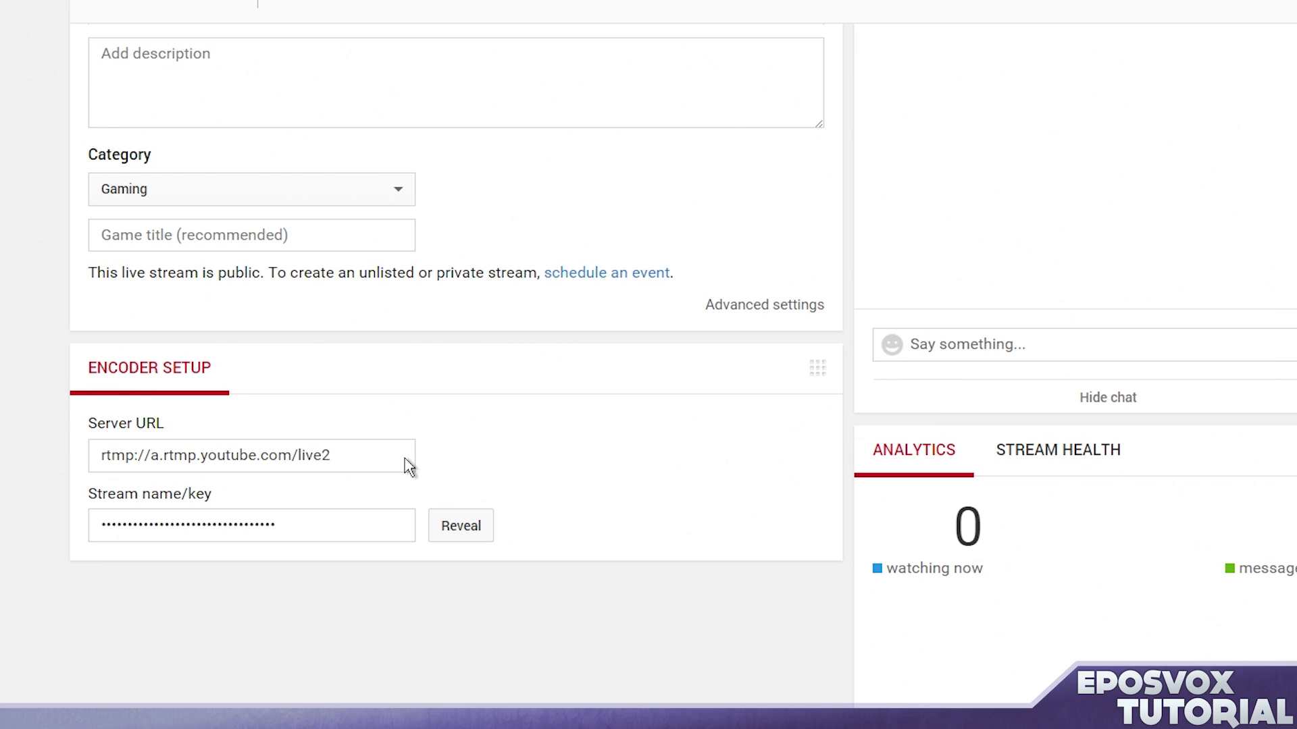
triple_click(408, 466)
key("ctrl+c")
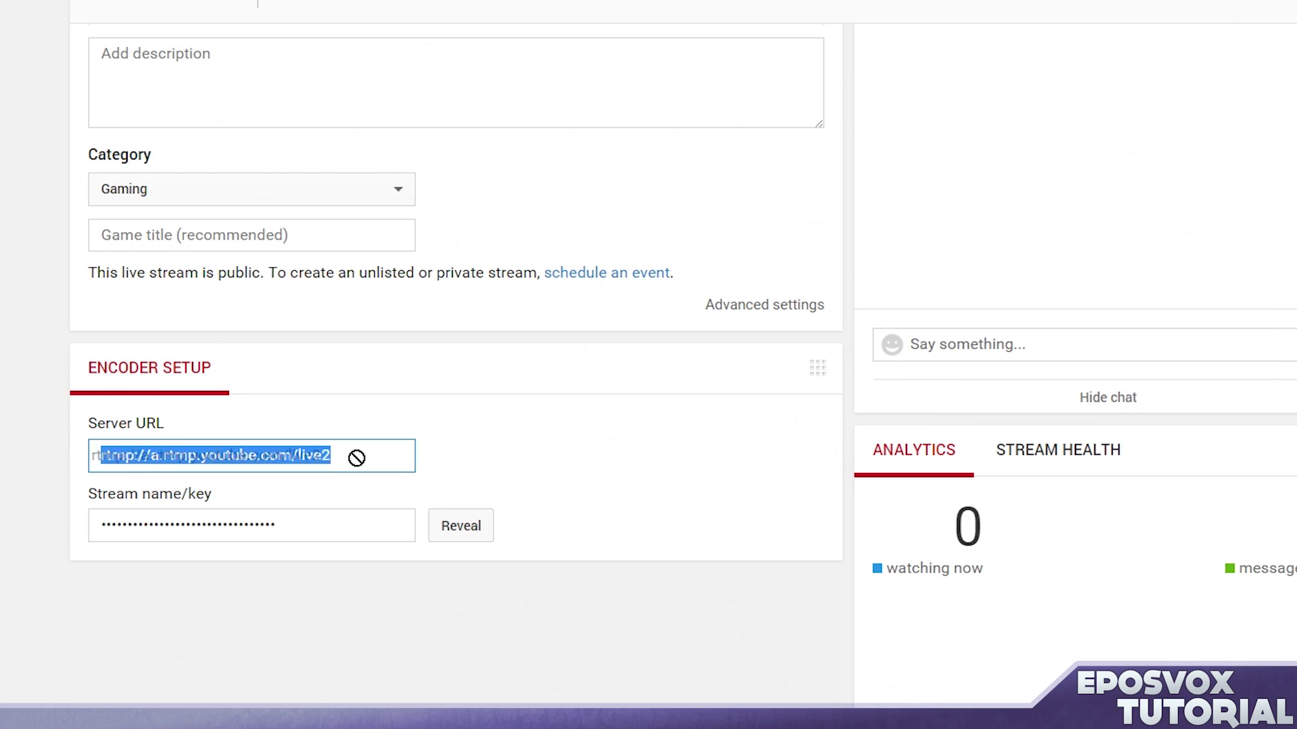
key("alt+Tab")
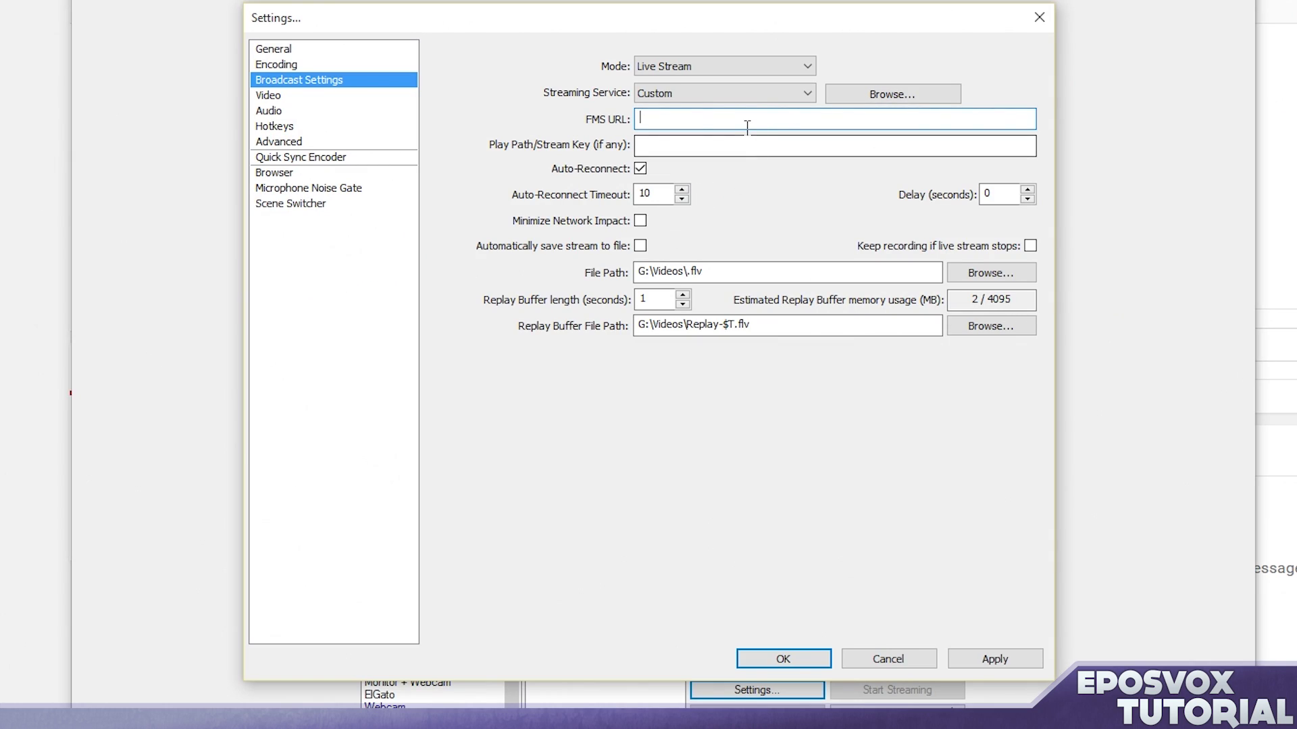
key("ctrl+v")
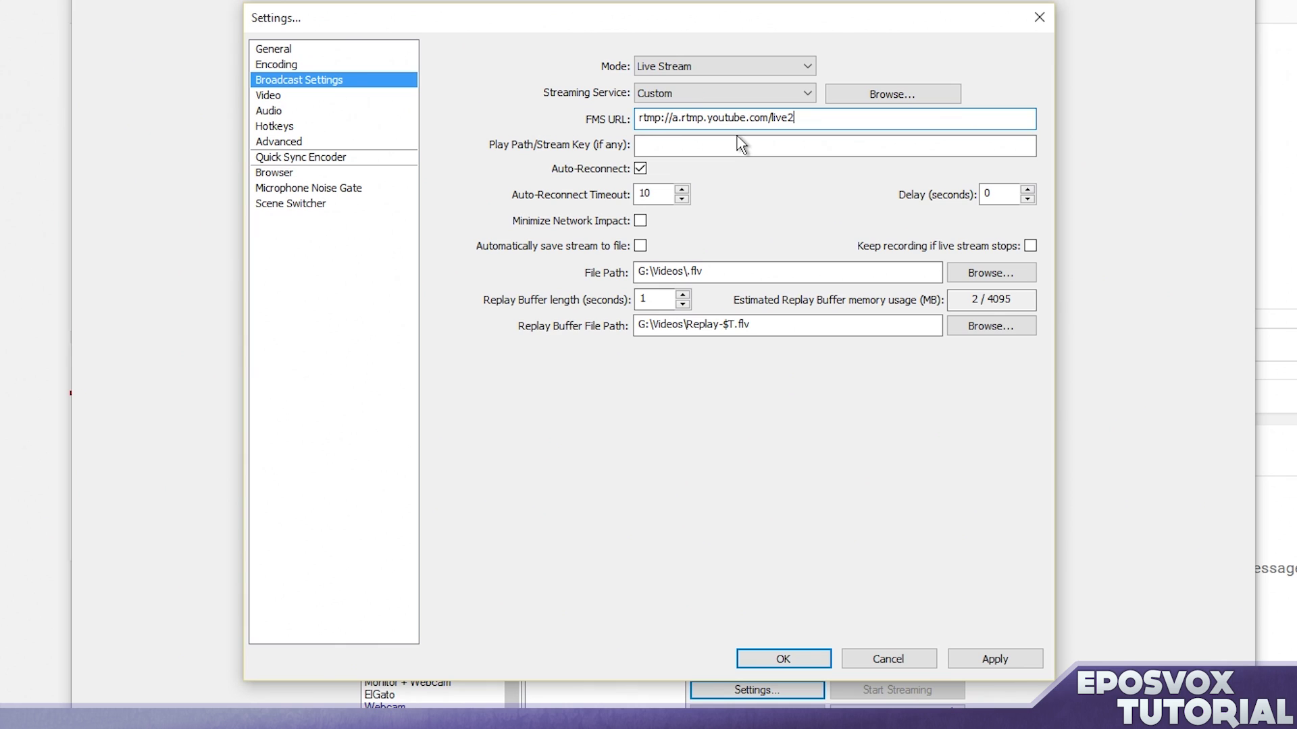
key("alt+Tab")
key("alt+Tab")
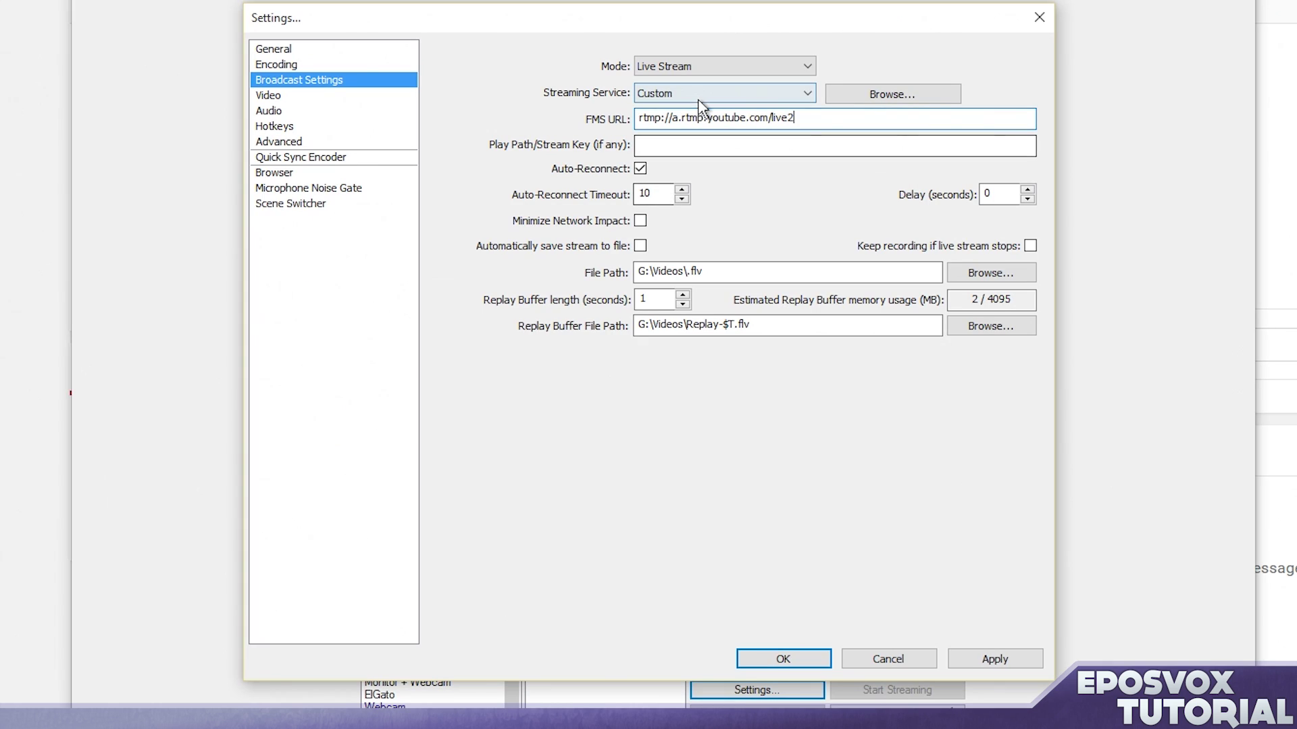
left_click(698, 99)
left_click(680, 170)
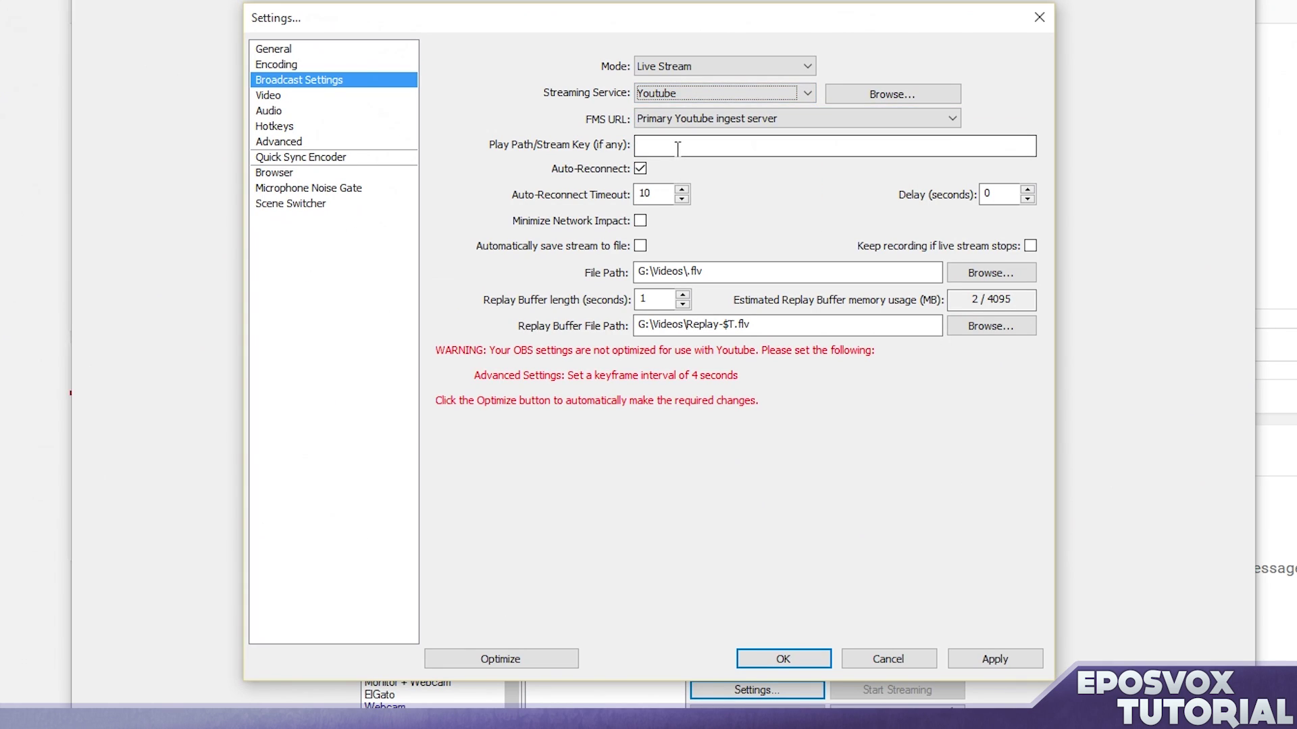
key("alt+Tab")
left_click(463, 526)
left_click(406, 530)
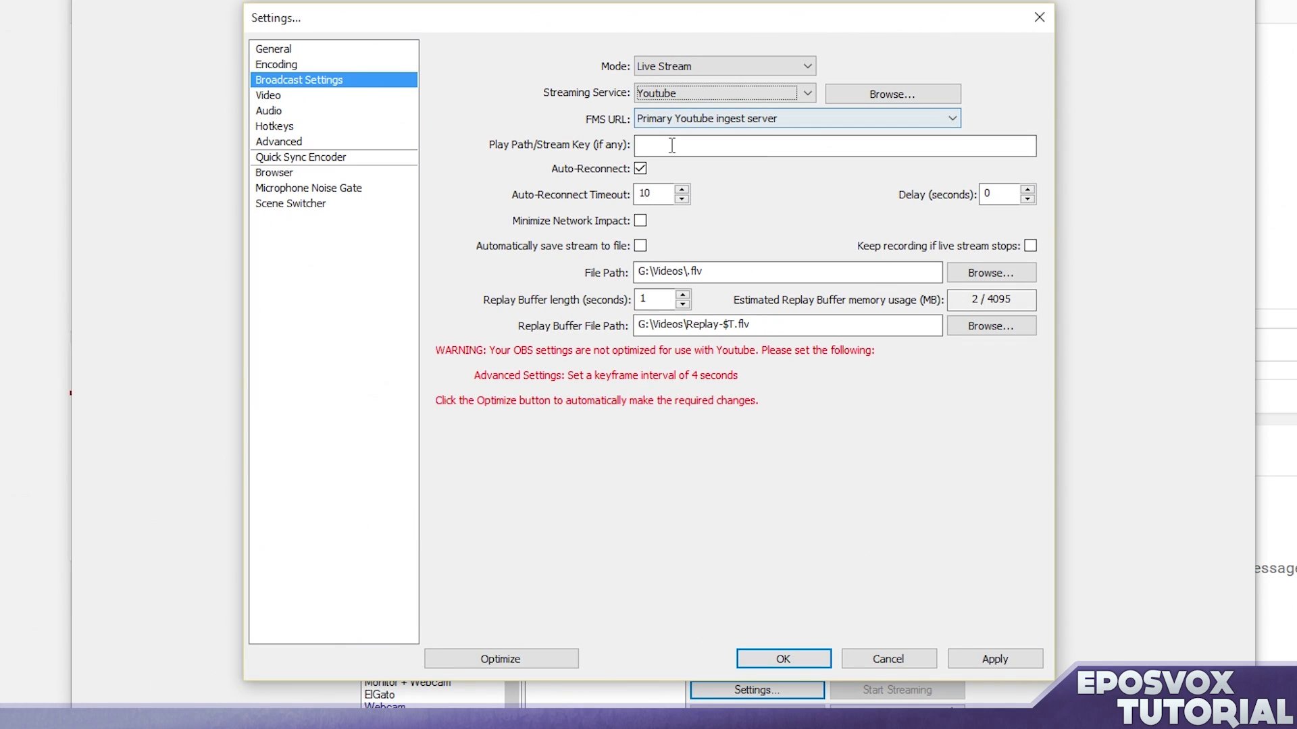
key("ctrl+v")
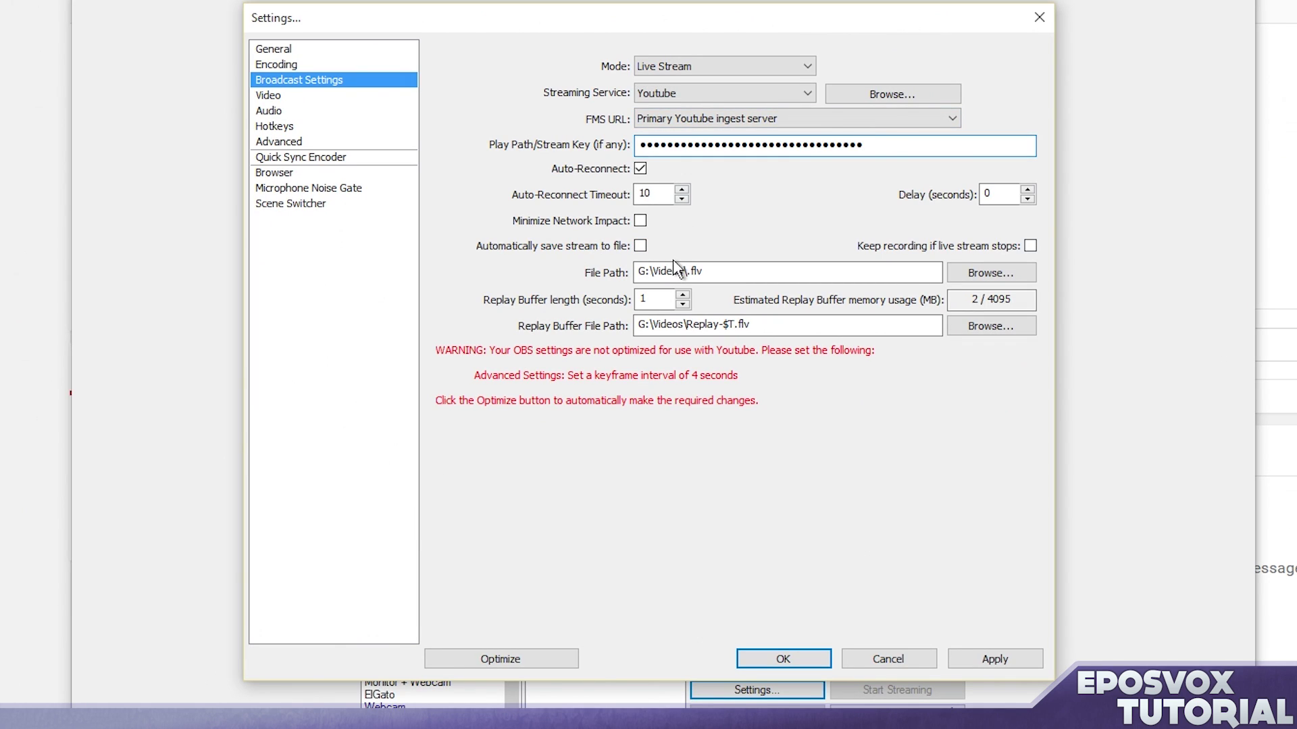
Step: Enable saving the stream to file at I:\OBS\YouTube.mp4 in MP4 format
left_click(639, 246)
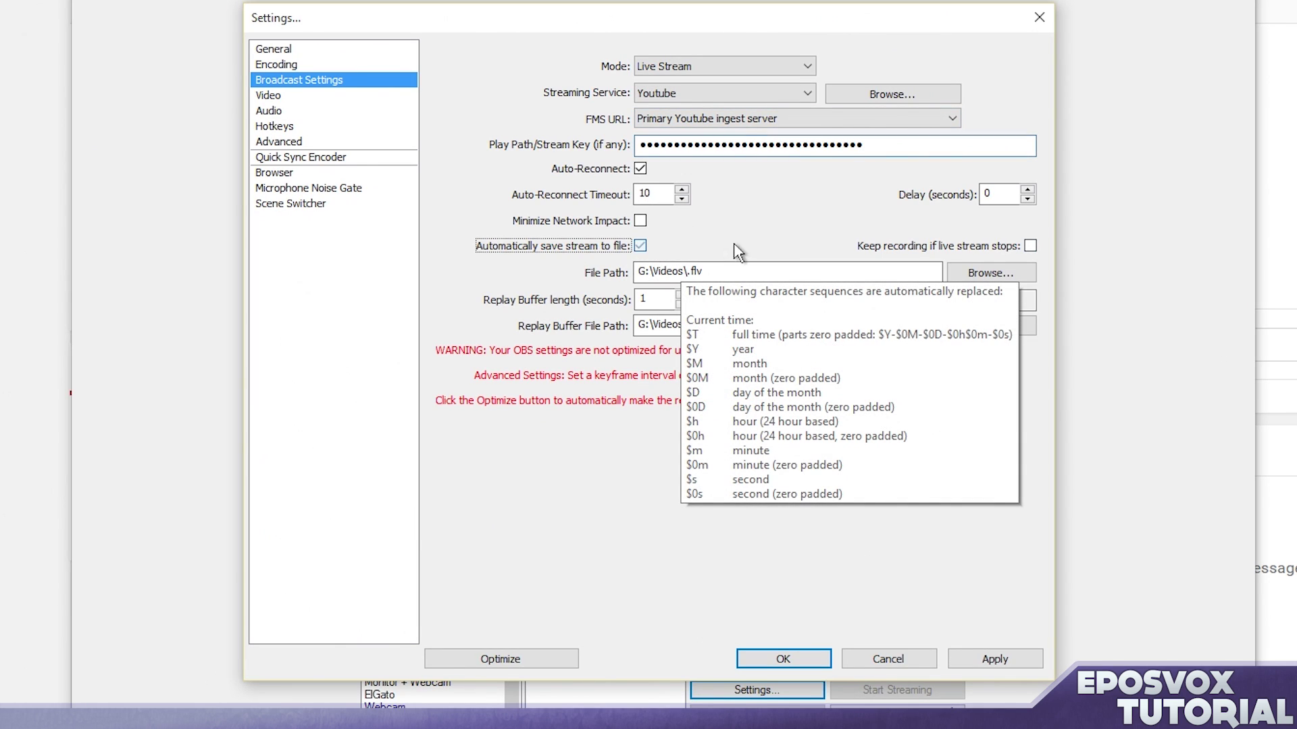
left_click(931, 272)
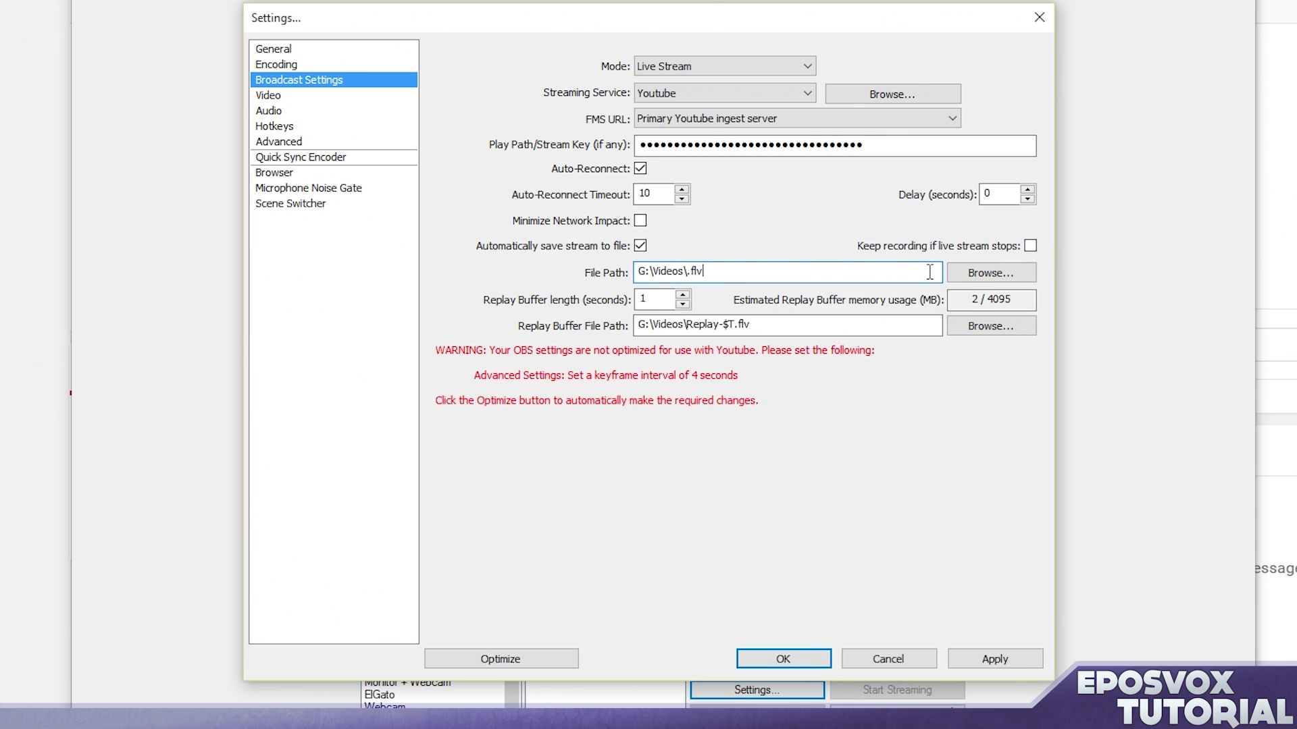
left_click(973, 273)
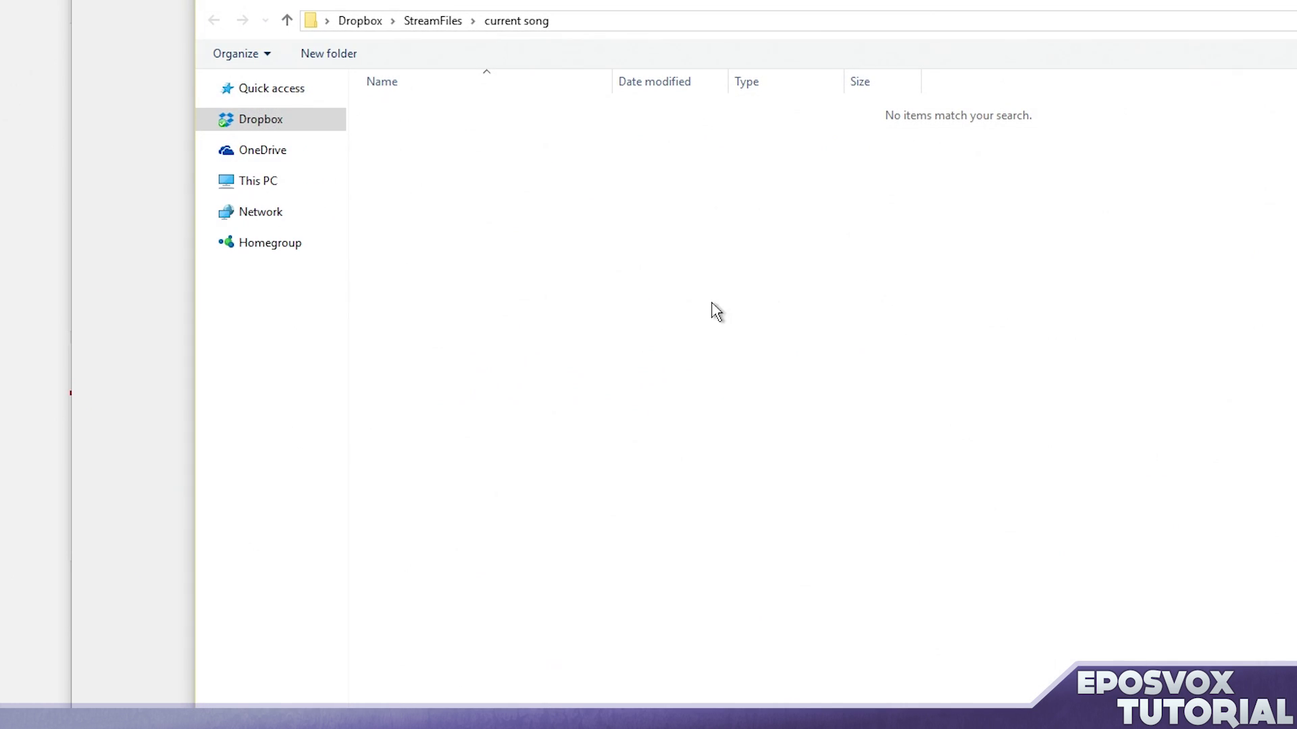
scroll(284, 540, "down", 2)
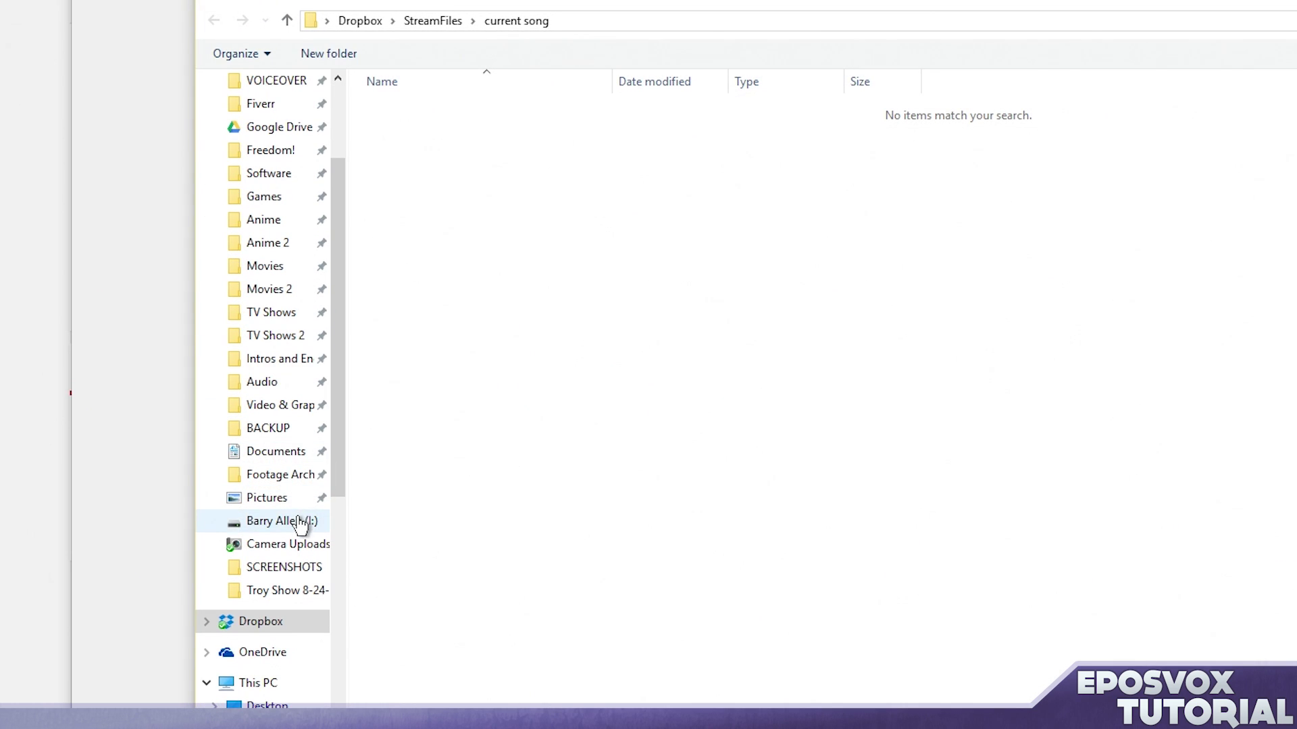
left_click(300, 523)
double_click(398, 549)
left_click(496, 633)
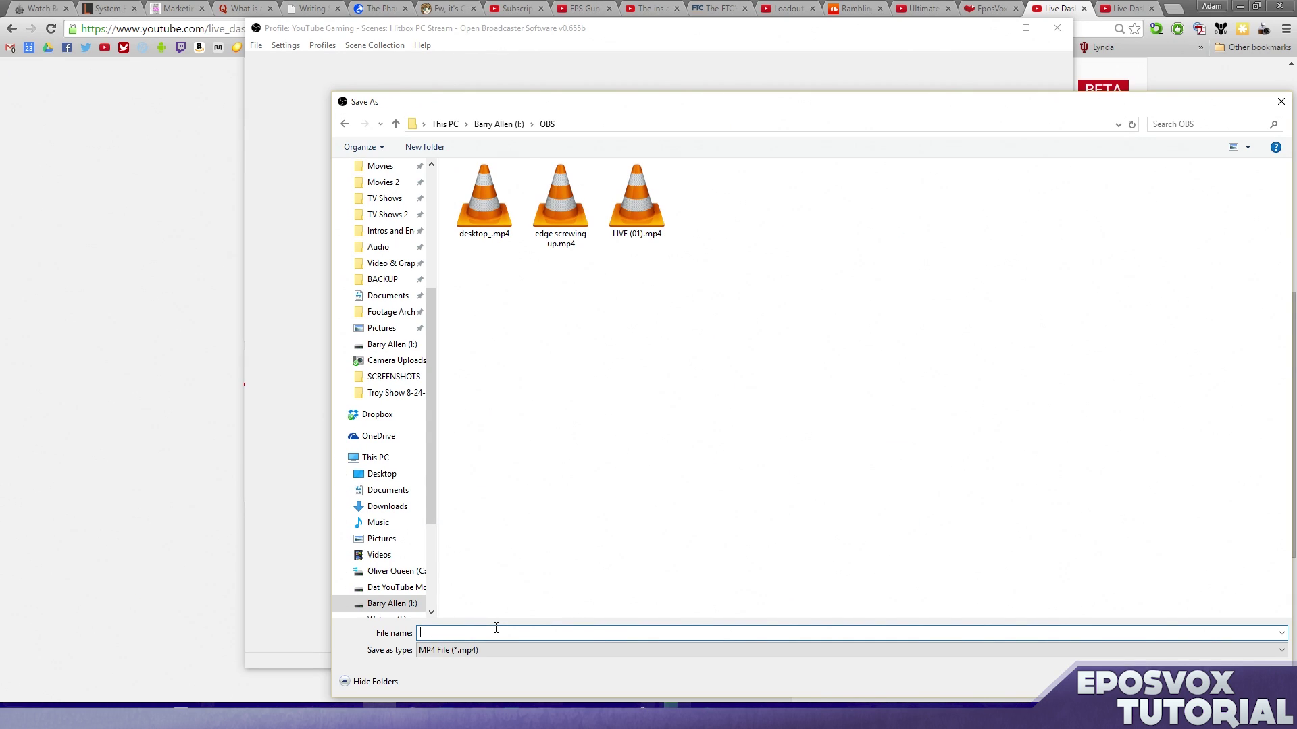
type("YouTube")
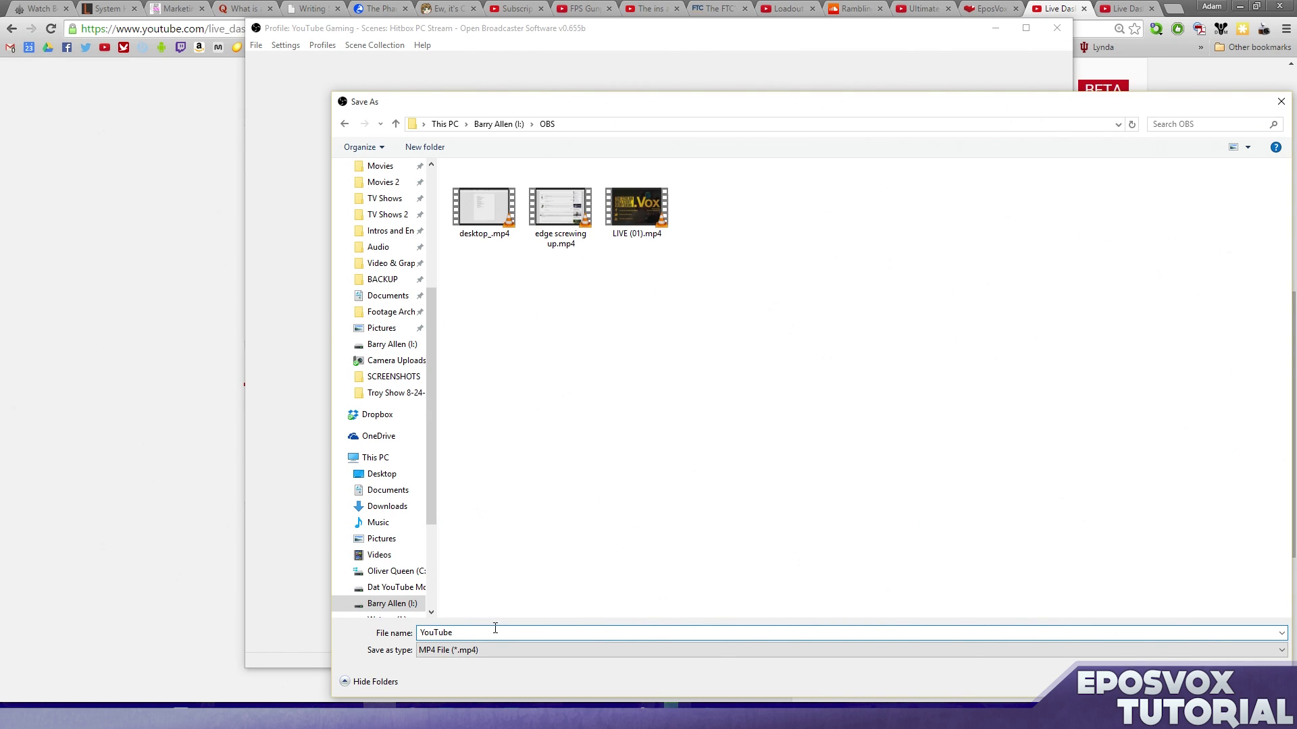
left_click(460, 656)
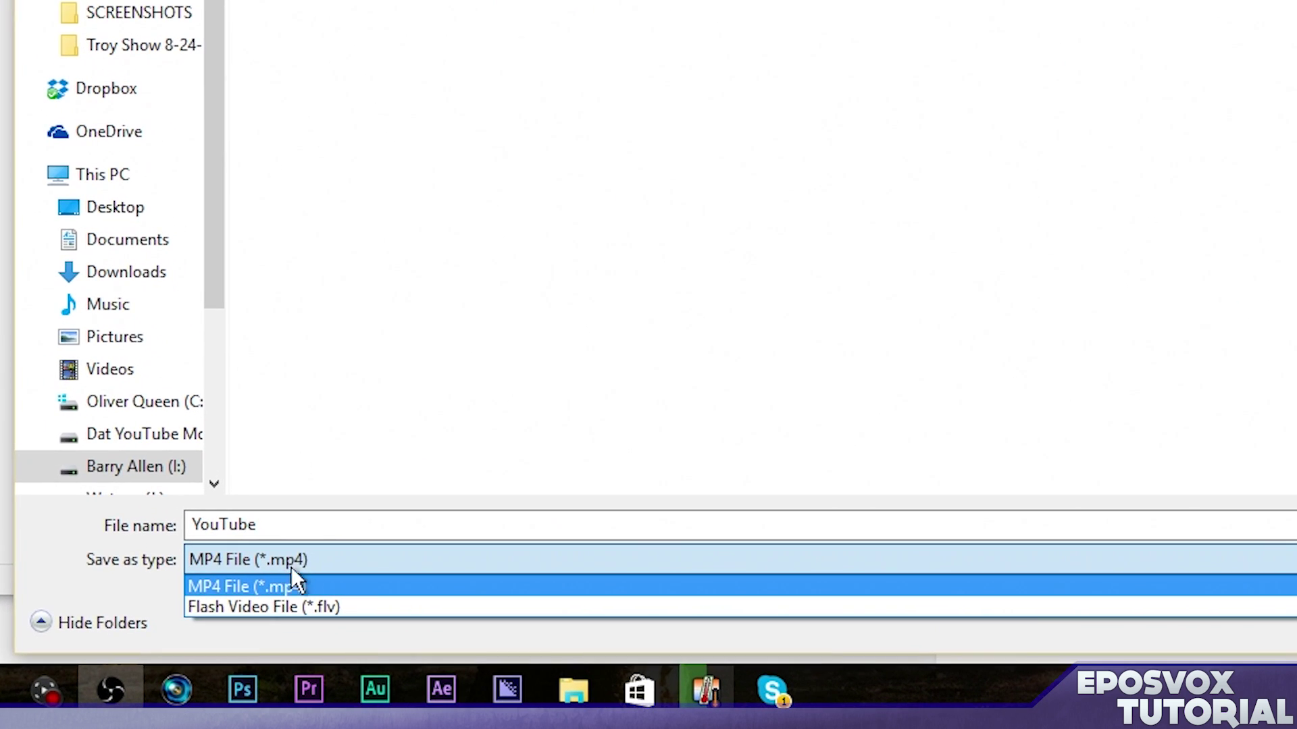
left_click(278, 587)
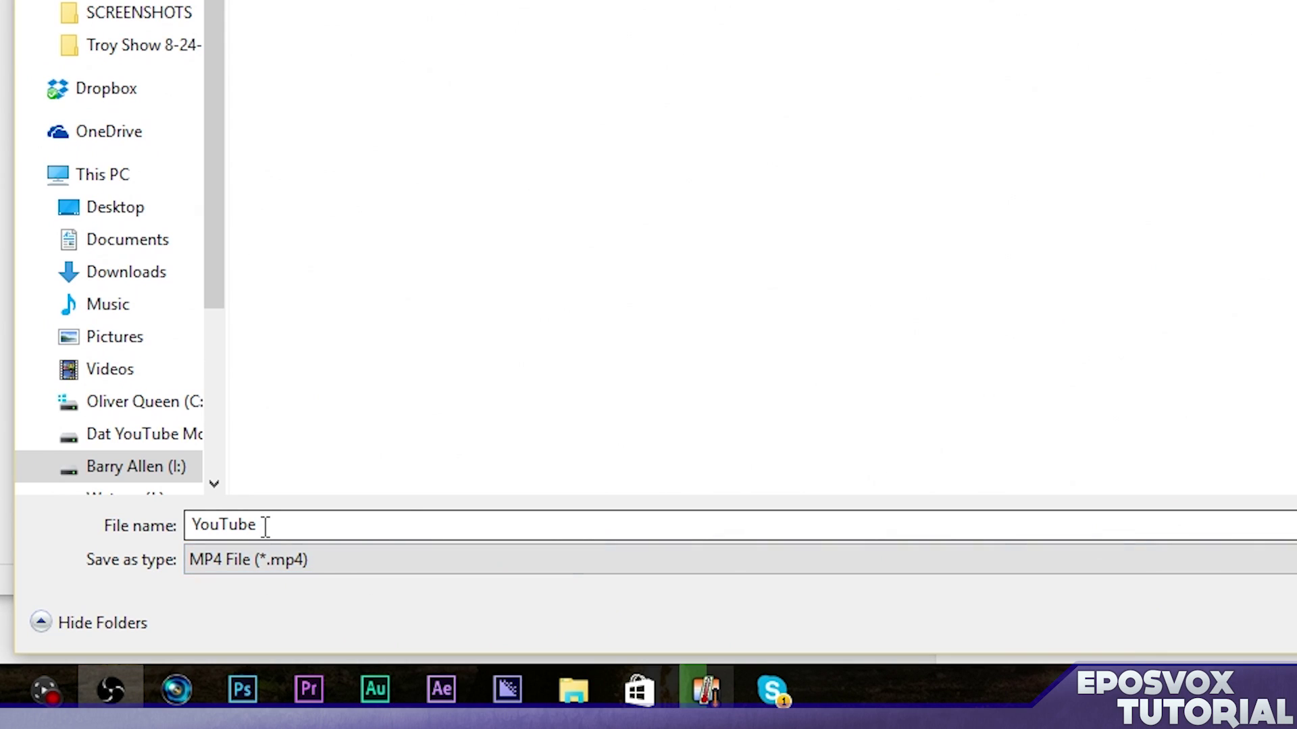
key("Return")
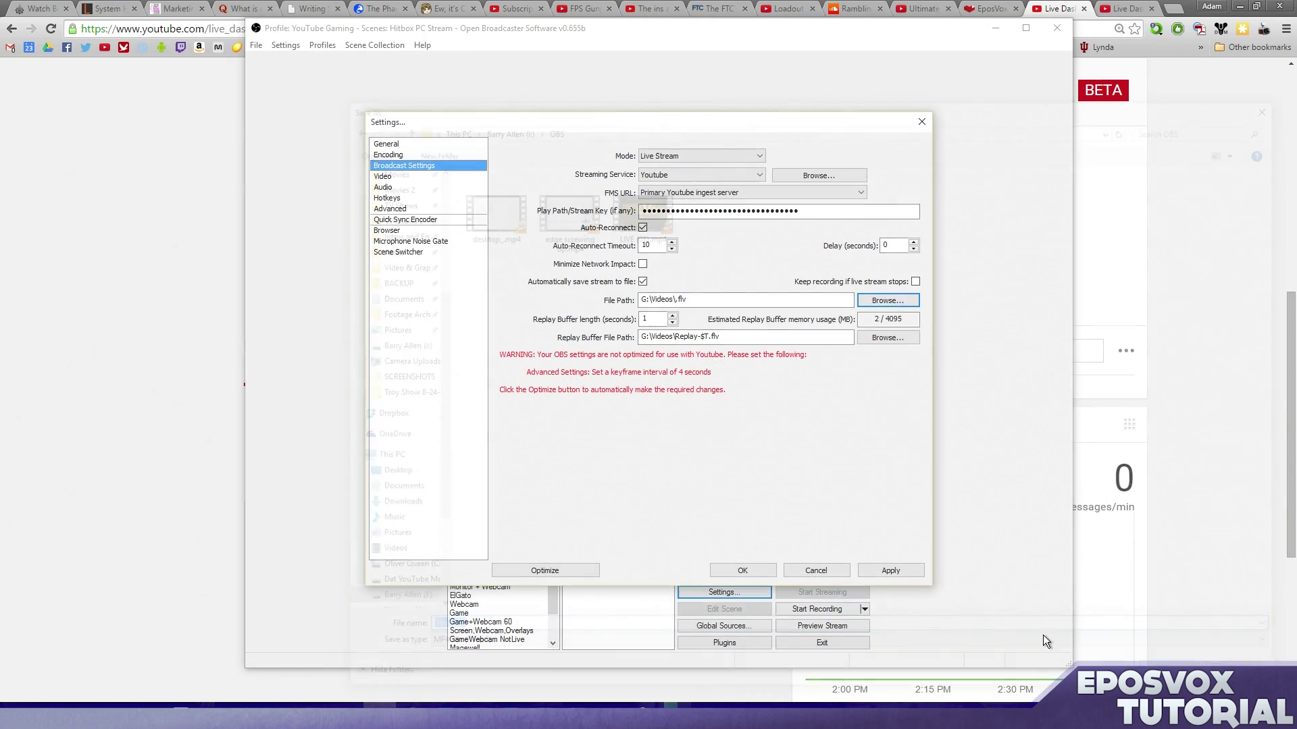
Step: Apply the new save path and set the Advanced keyframe interval to 4 seconds
right_click(666, 301)
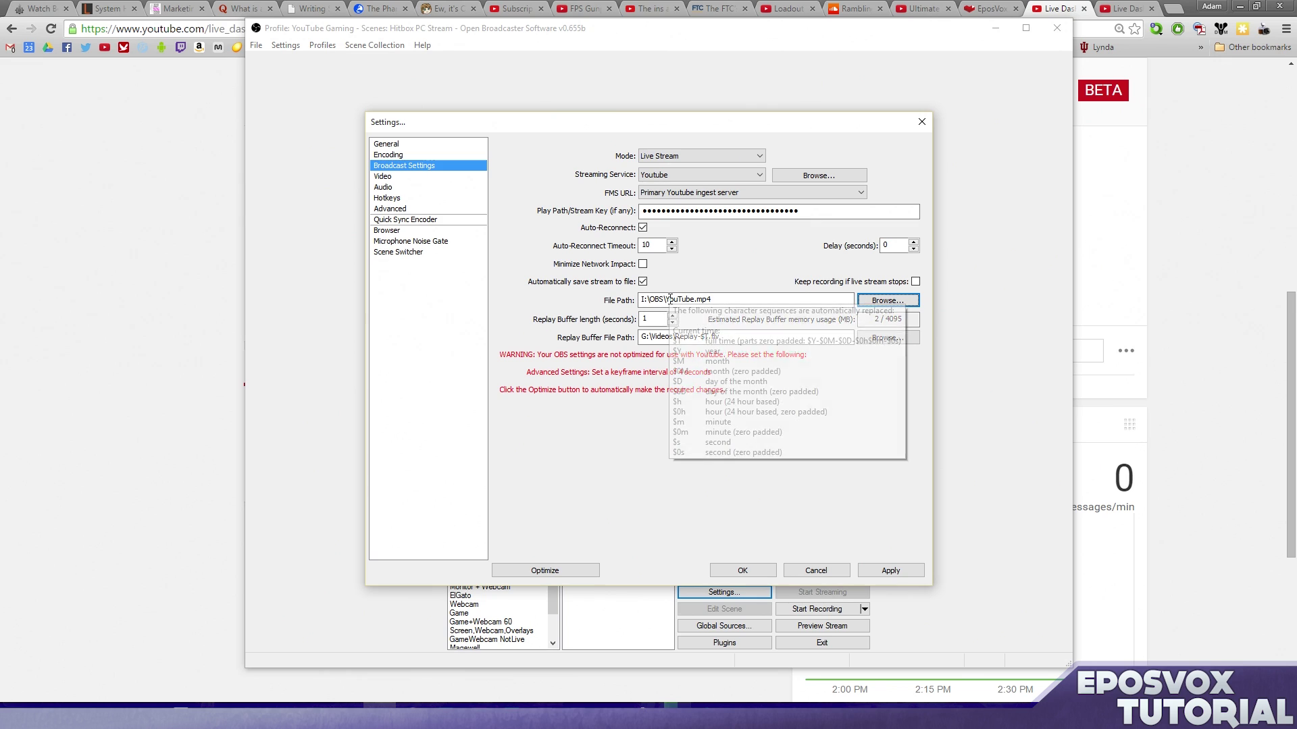
left_click(895, 571)
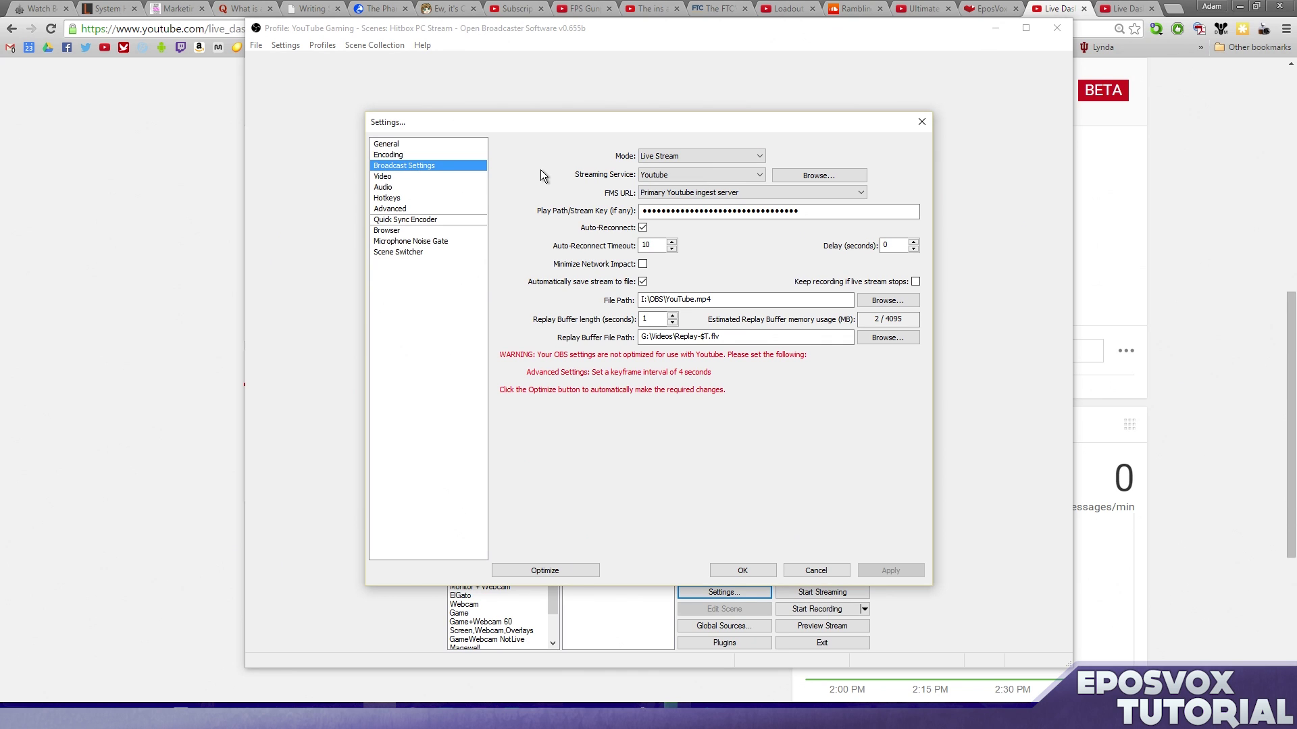
left_click(390, 209)
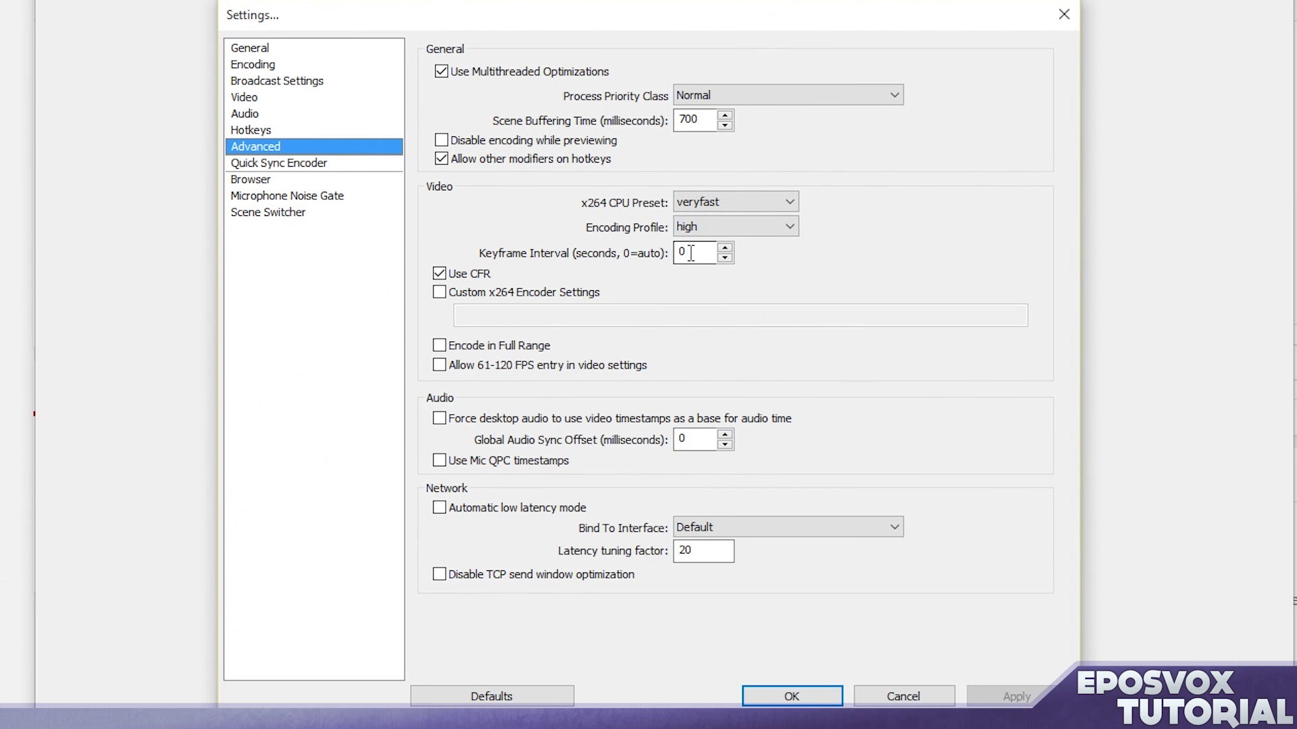
double_click(706, 257)
type("4")
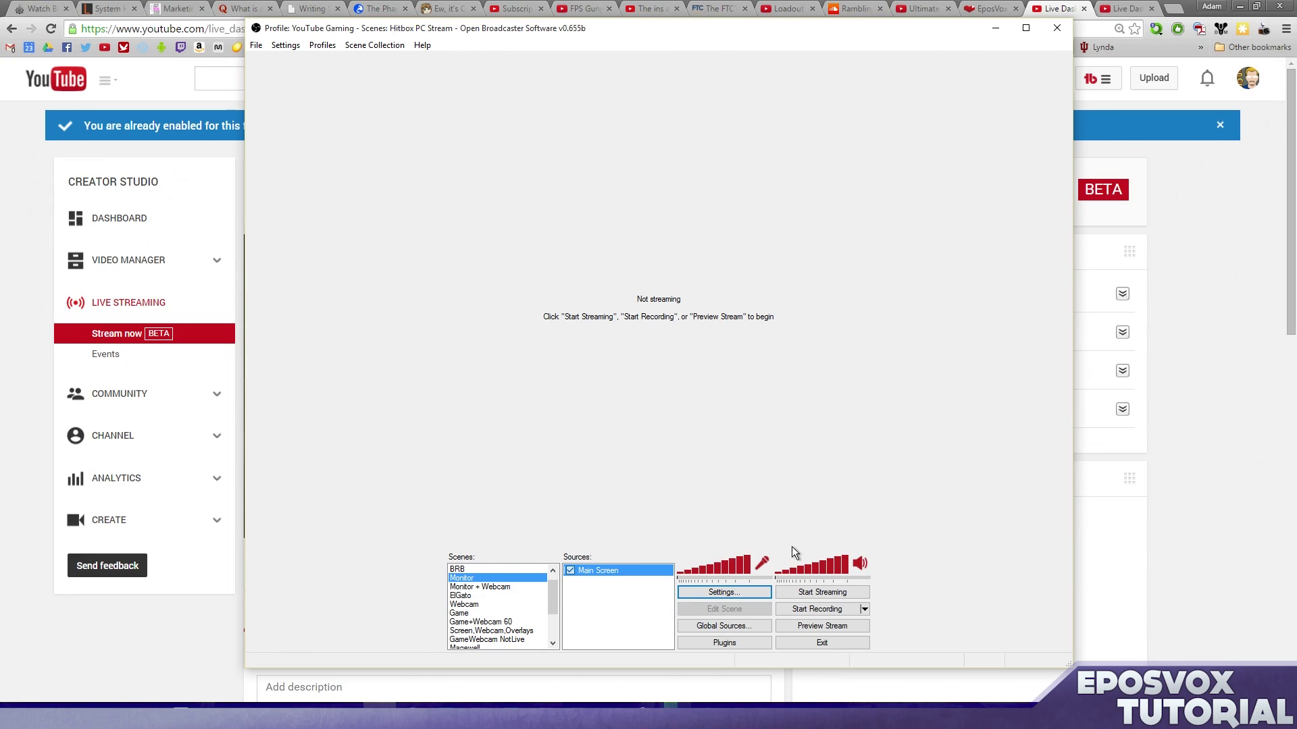
Step: Start streaming from OBS and return to the YouTube Live Dashboard in the browser
left_click(797, 595)
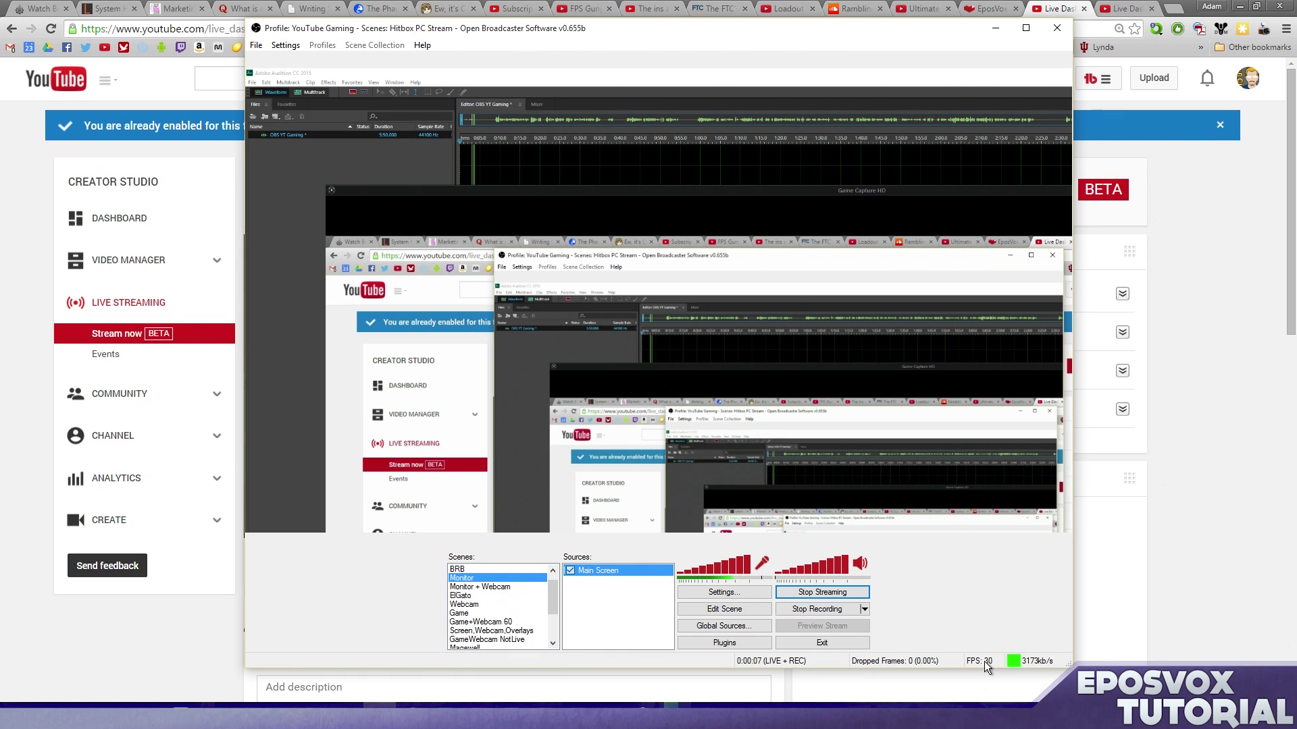
left_click(1124, 576)
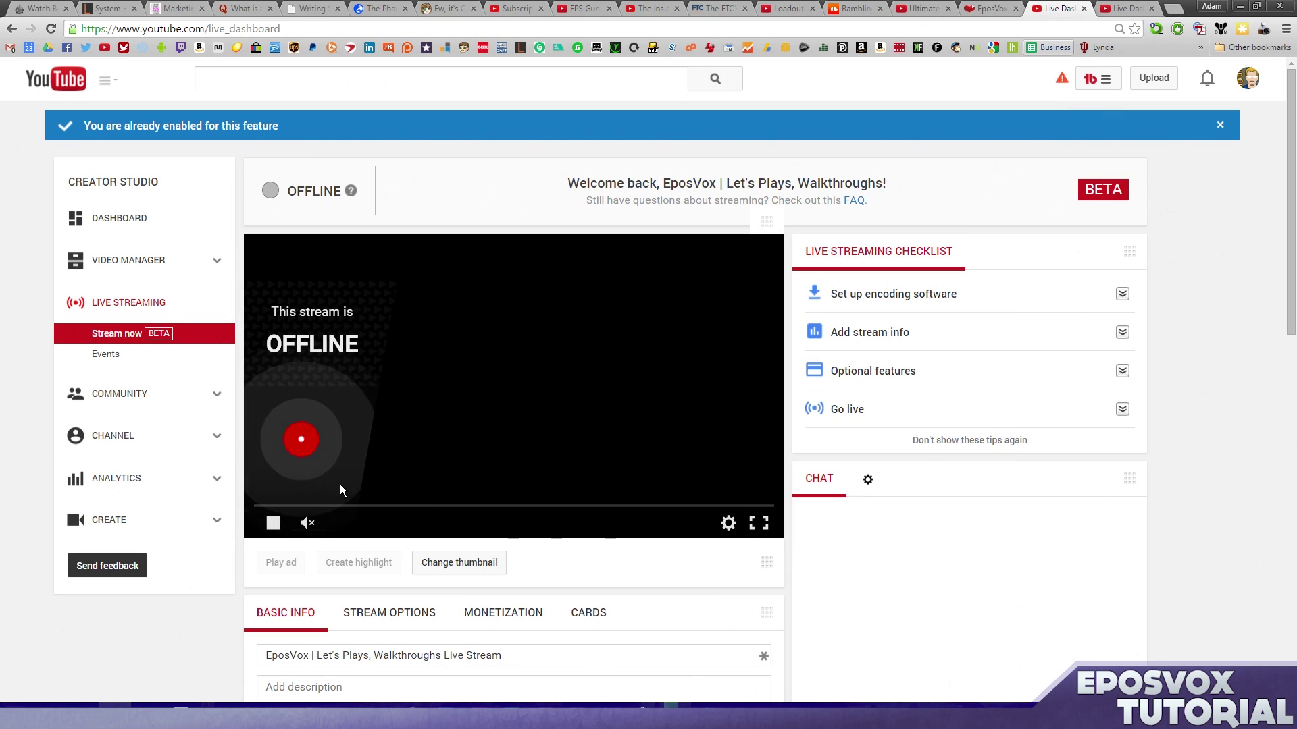
Step: Retitle the stream 'Test Stream for OBS' and add the description 'Description here'
scroll(324, 473, "down", 1)
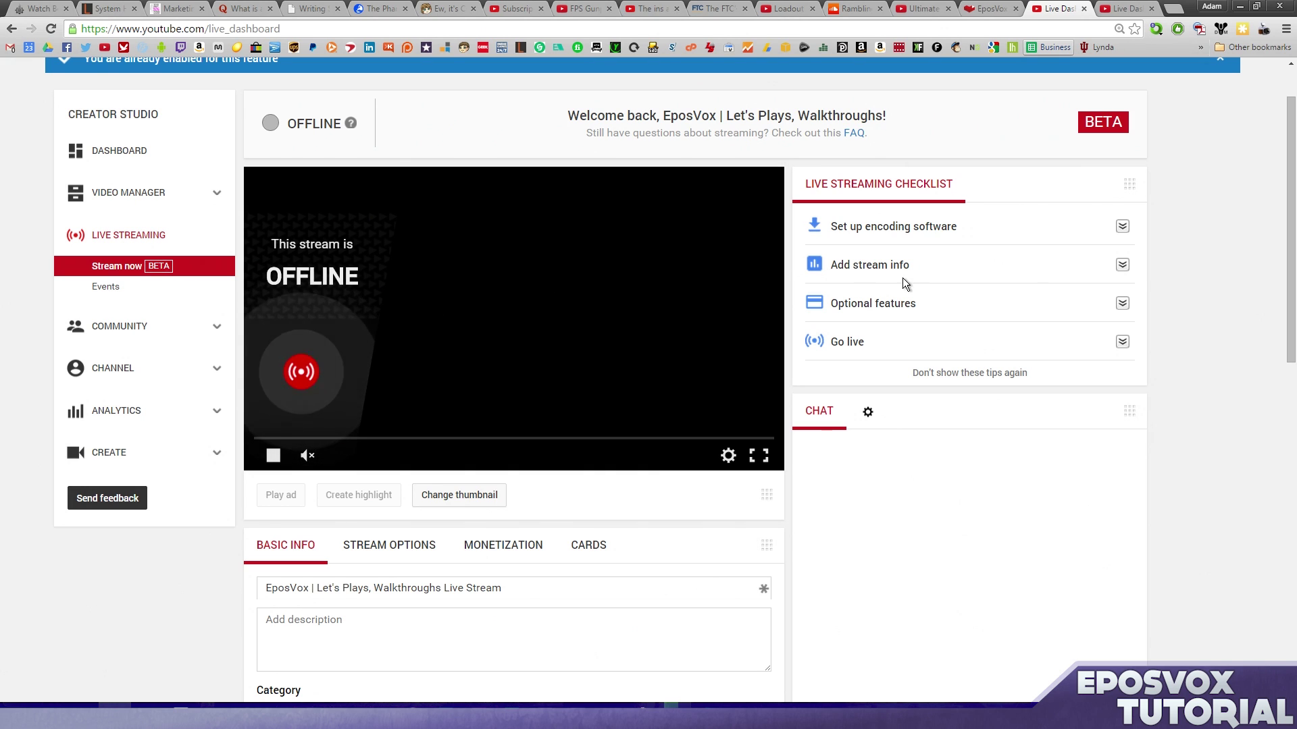
scroll(901, 277, "down", 3)
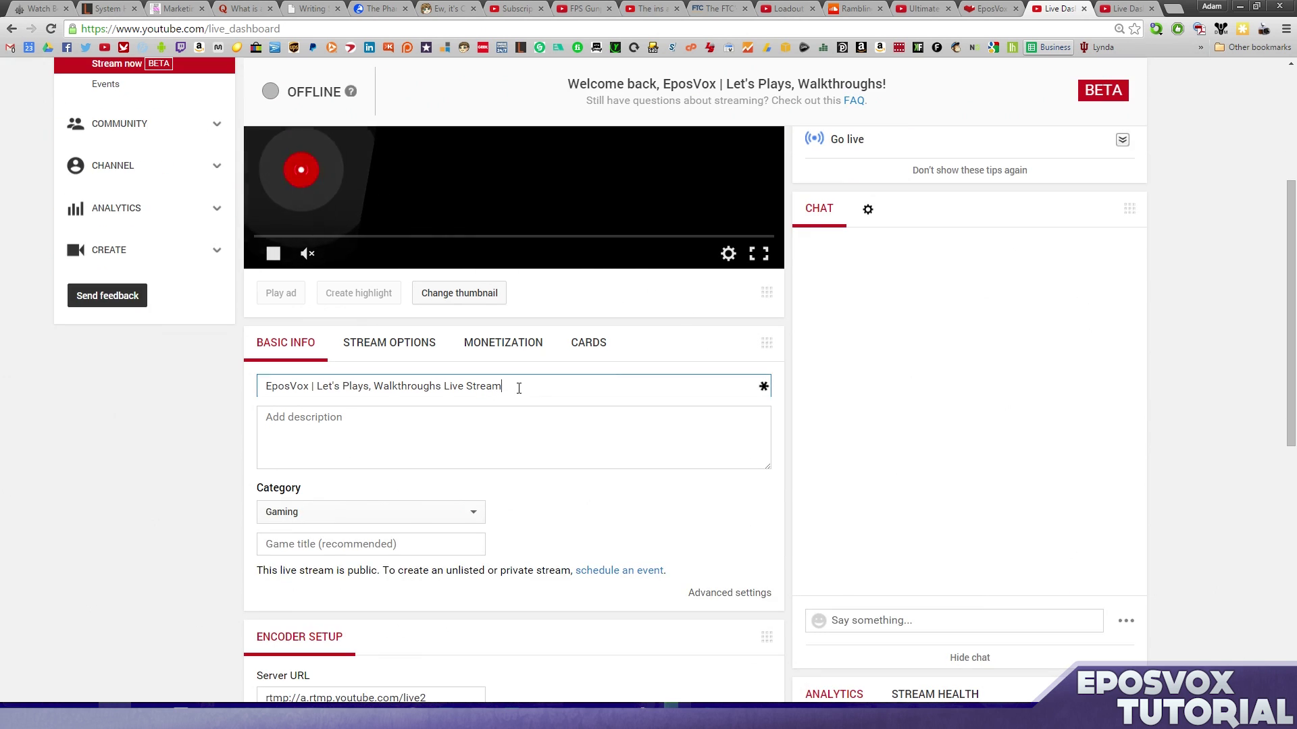
left_click_drag(518, 385, 204, 411)
type("T")
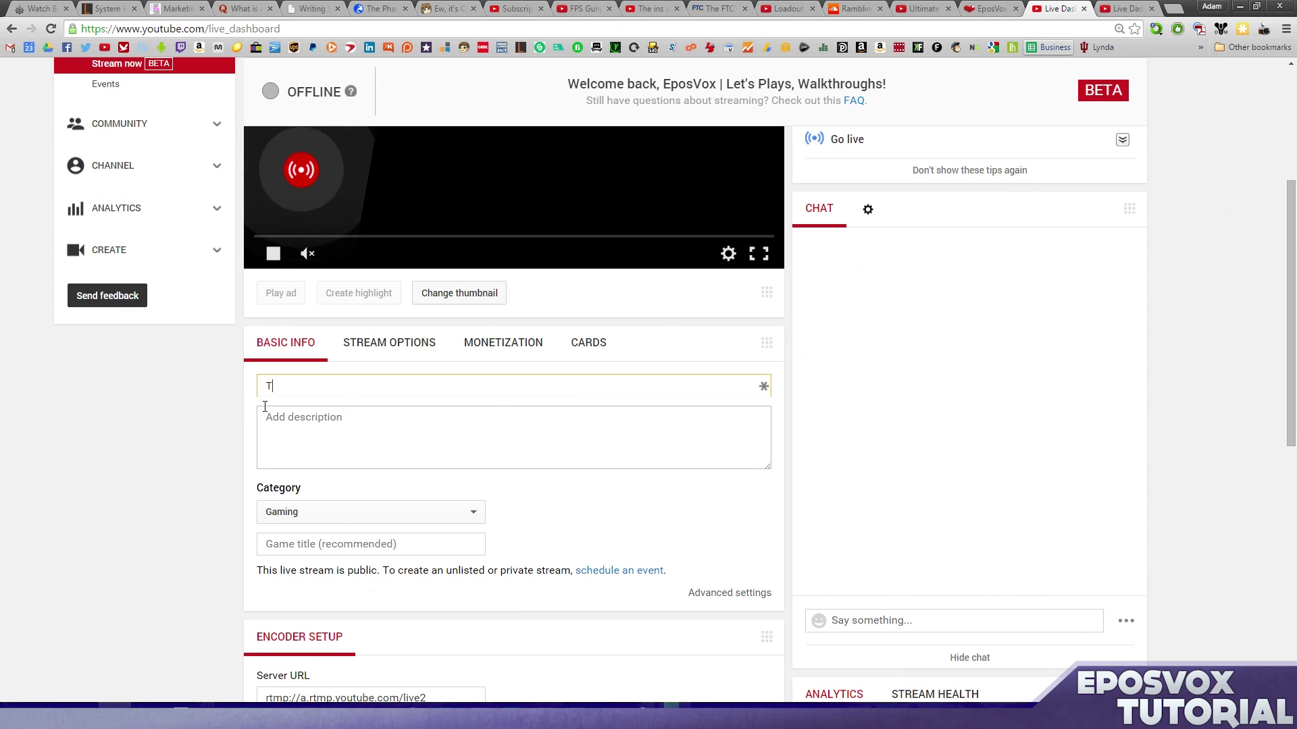
type("est Stream for OBS")
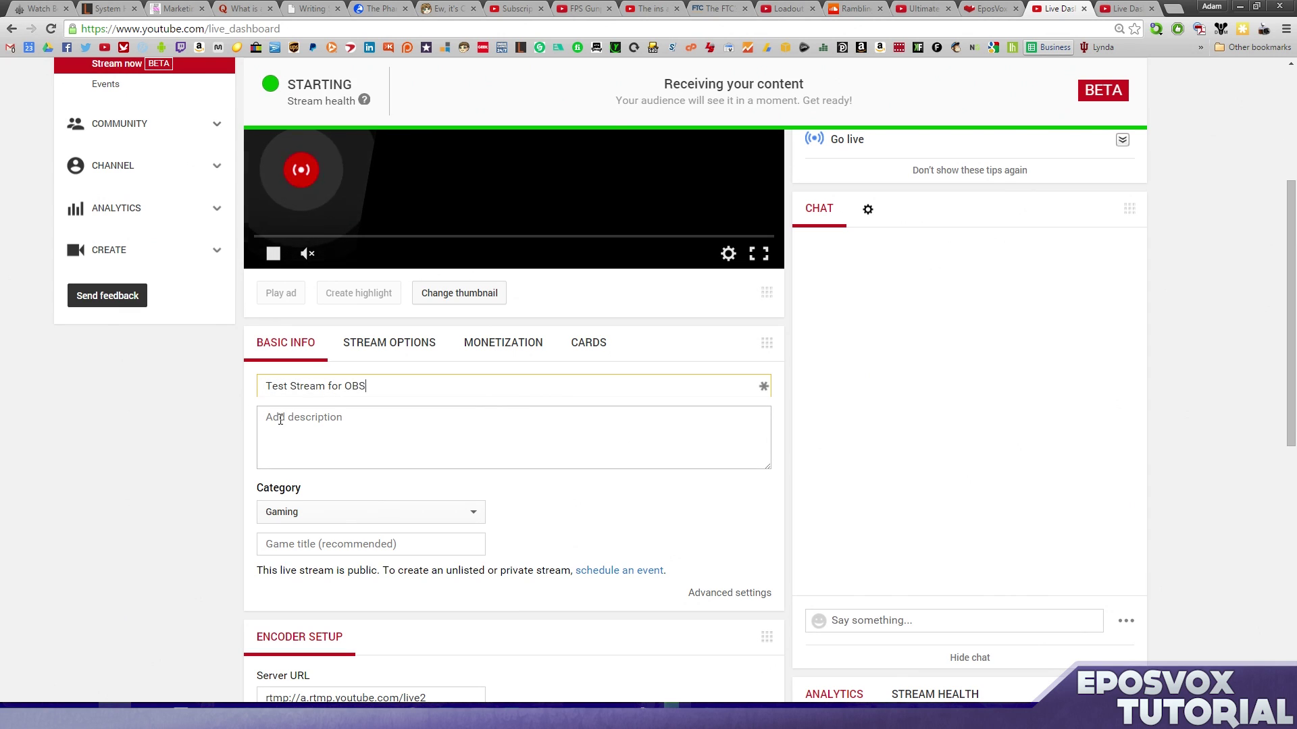
left_click(347, 413)
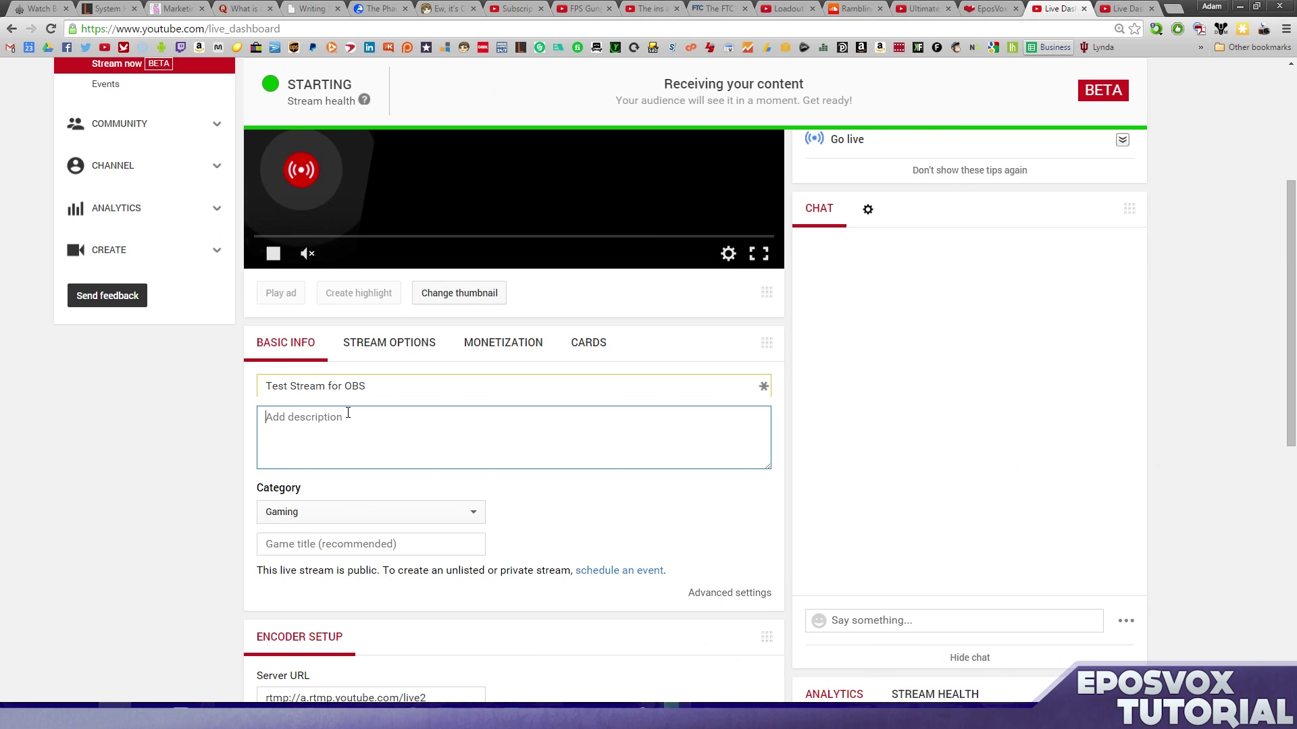
type("Description here")
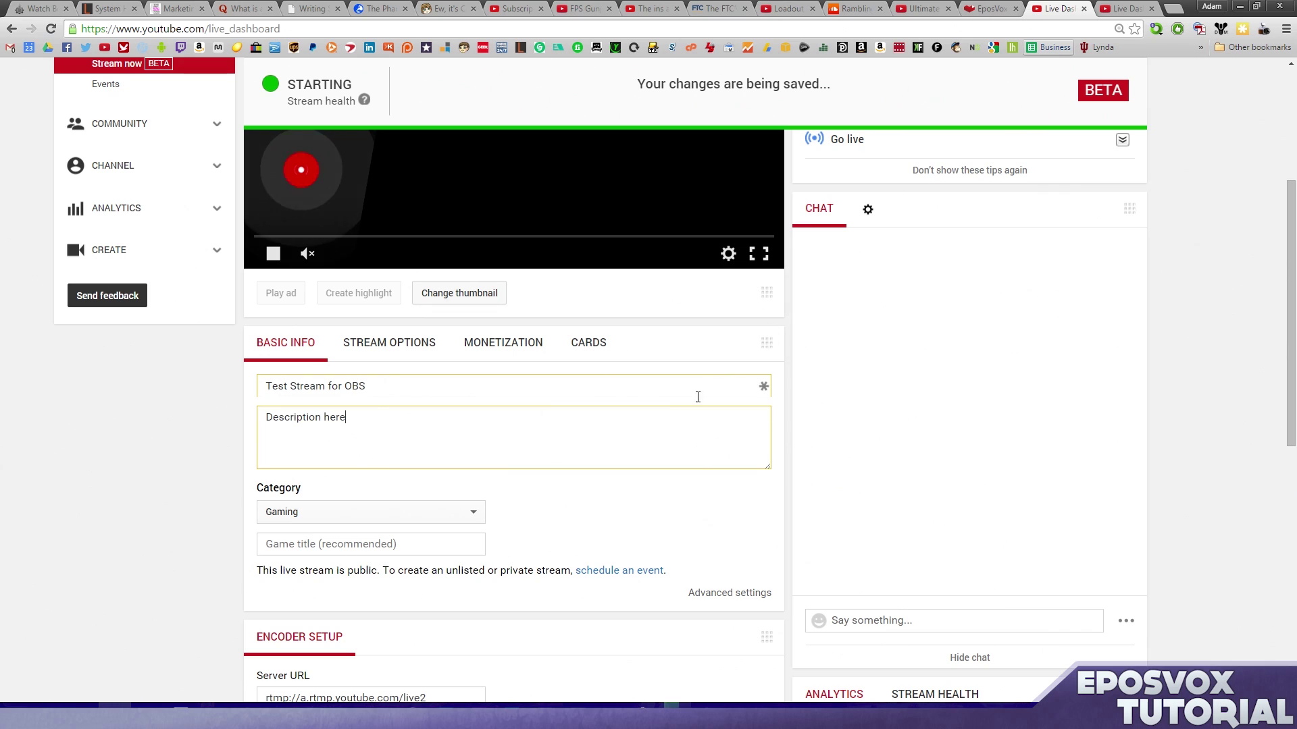
Step: Set the stream's game to Destiny from the suggestions
scroll(436, 509, "down", 2)
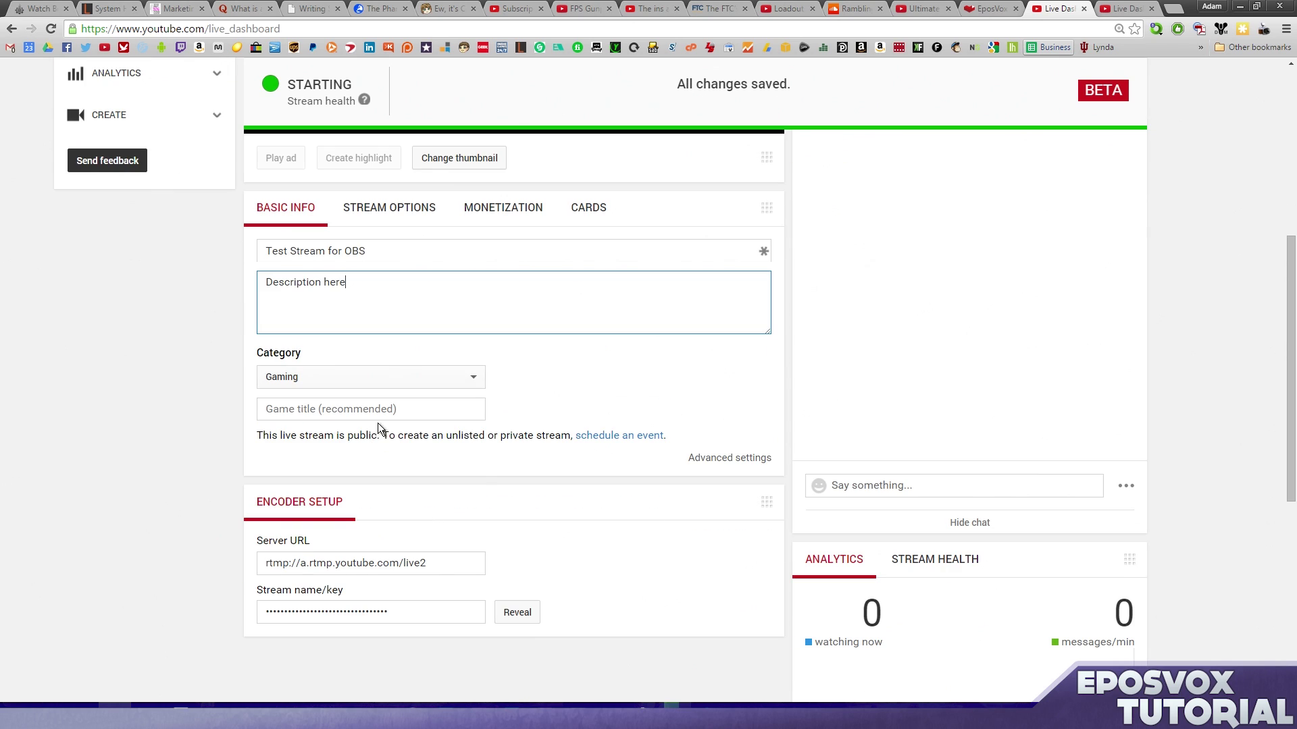
left_click(381, 417)
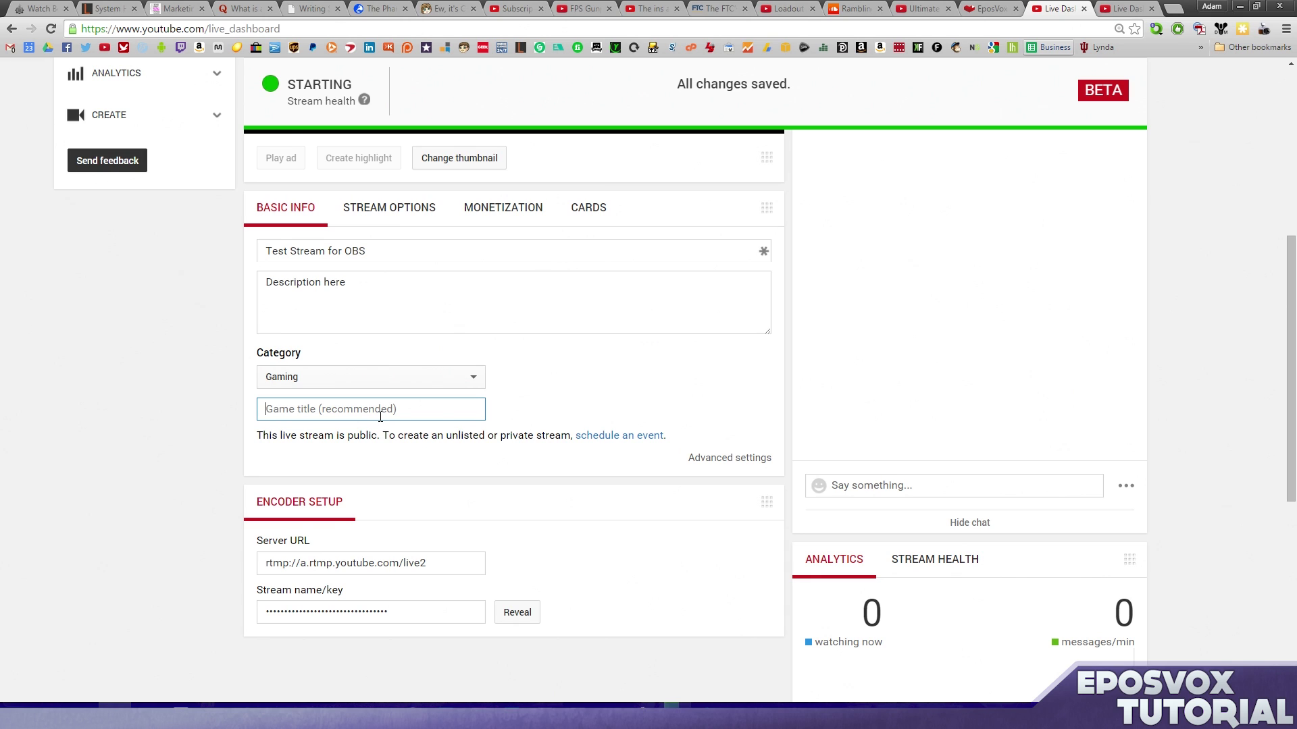
type("Destiny")
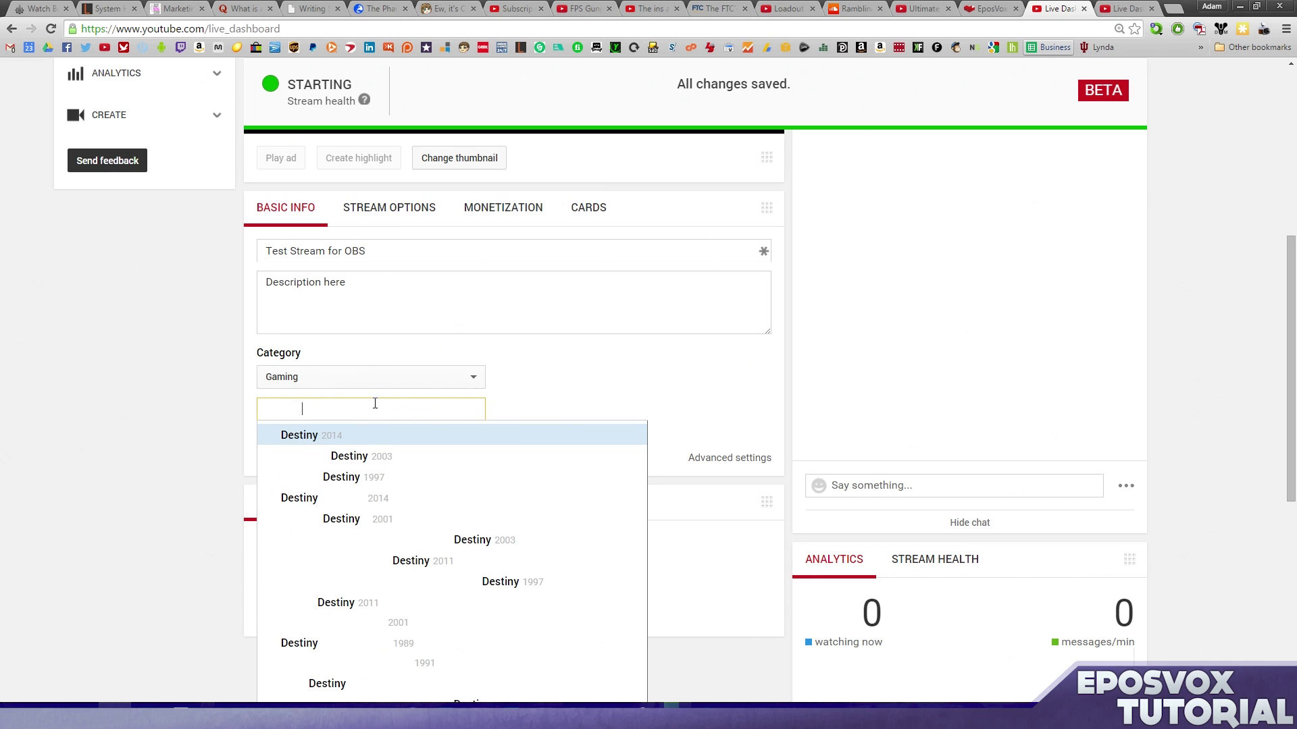
left_click(349, 434)
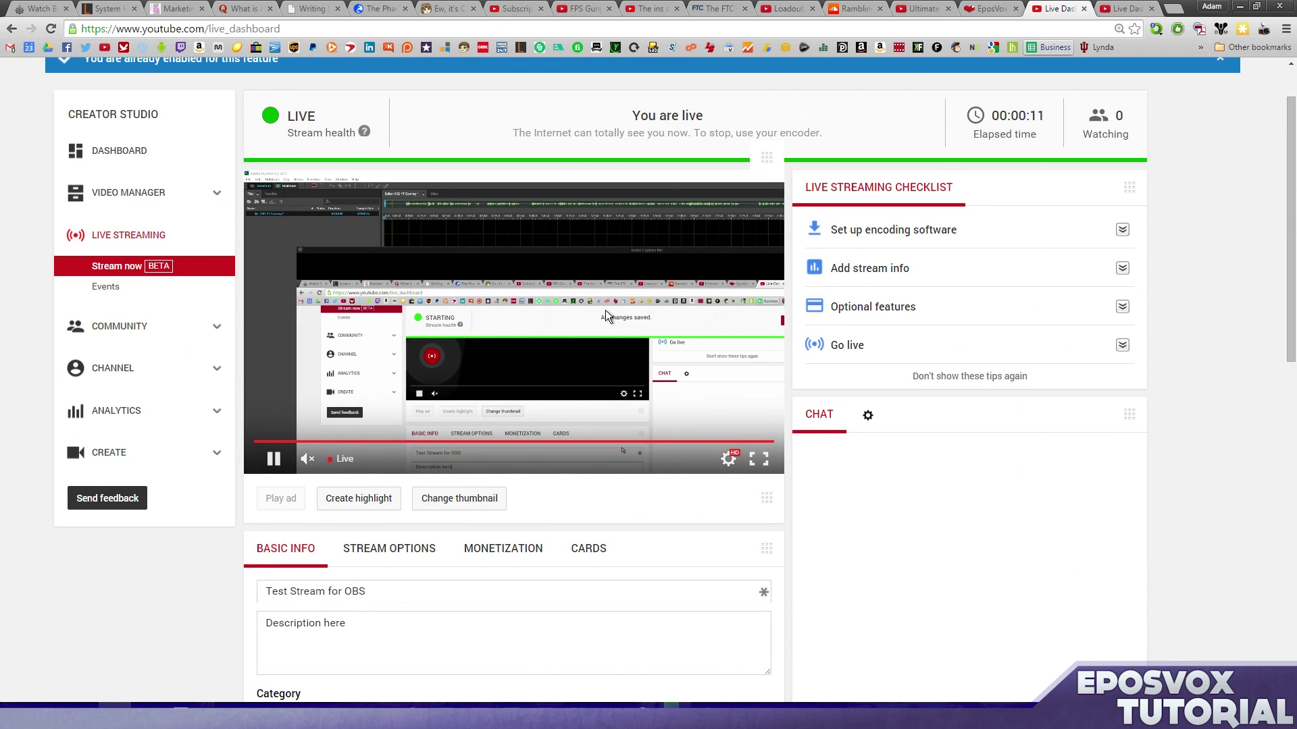
Step: Upload gw2 f2p.jpg as the custom thumbnail and wait for 'Thumbnail updated'
scroll(605, 310, "up", 1)
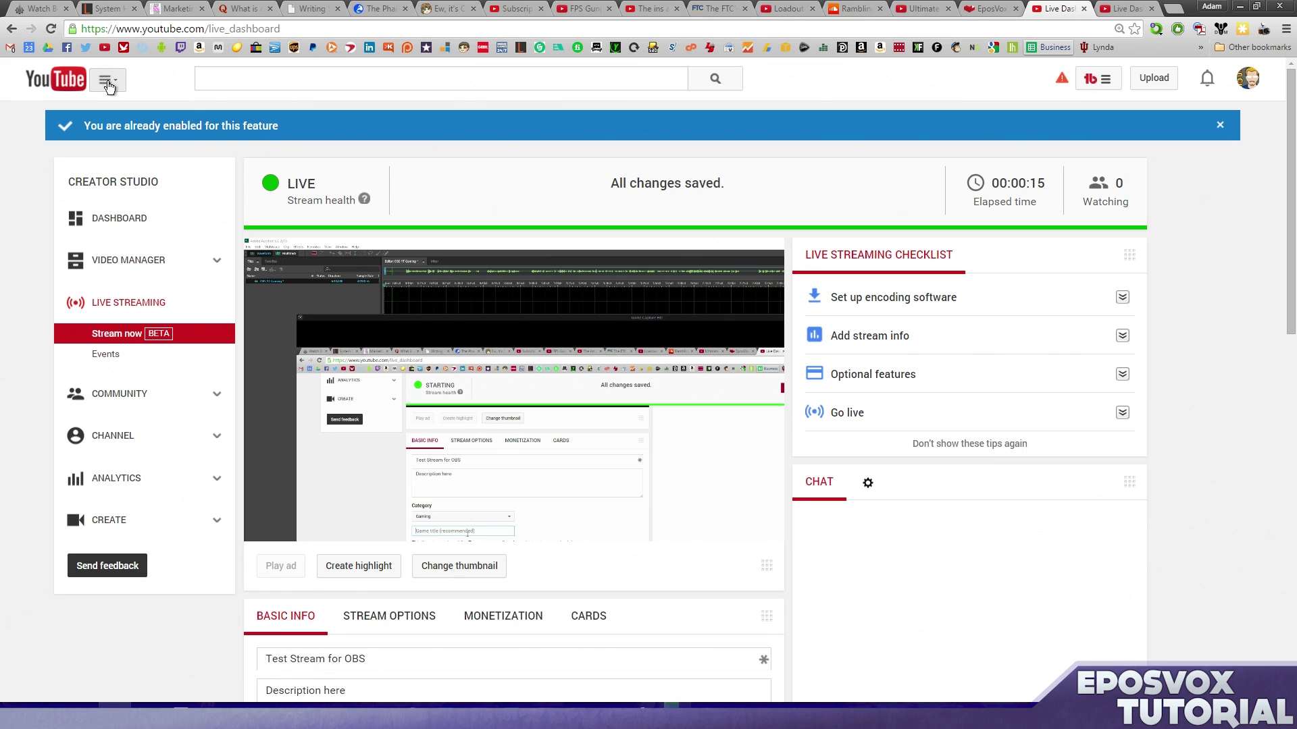
scroll(538, 464, "down", 3)
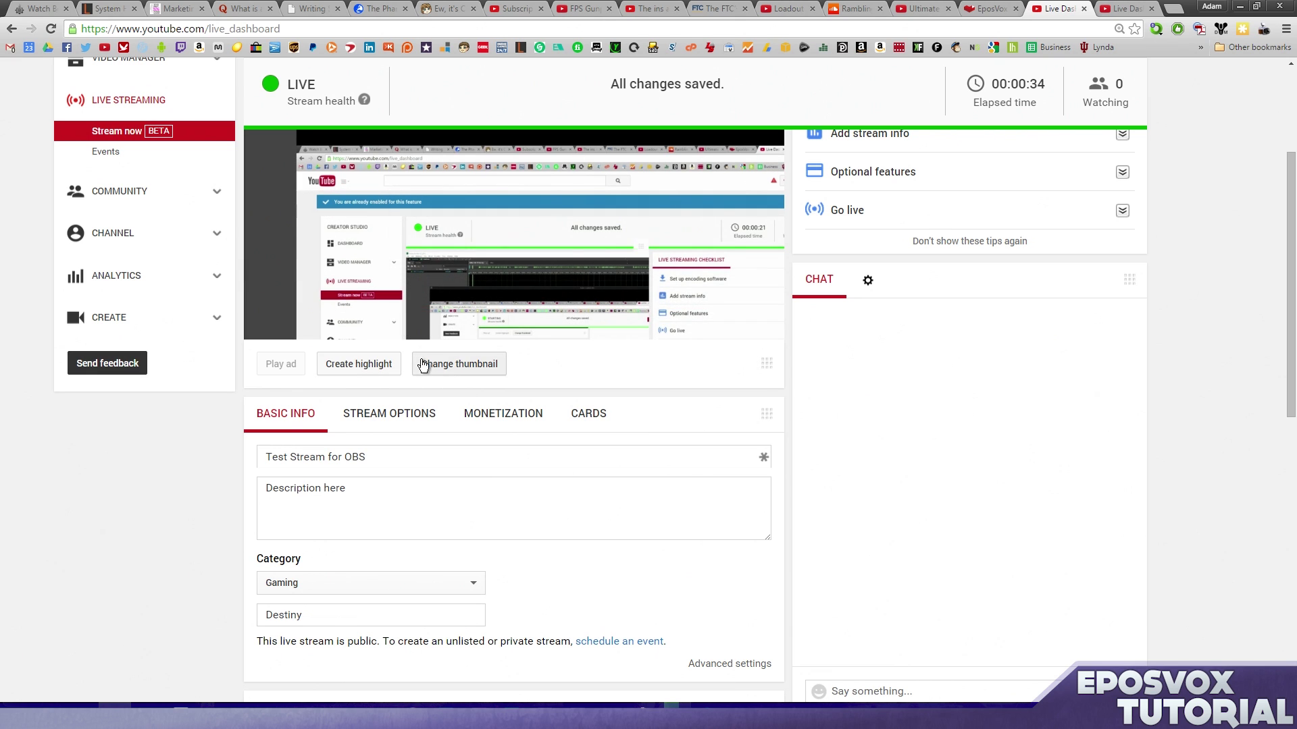
left_click(447, 363)
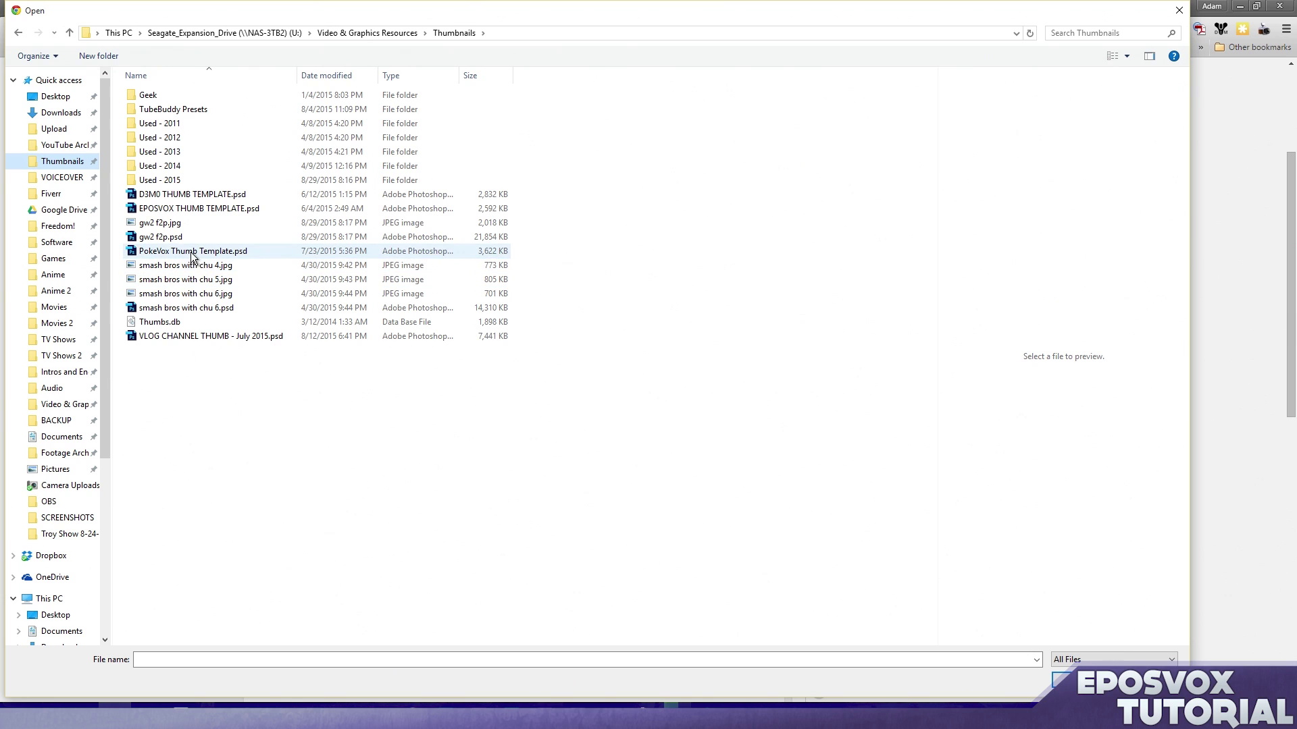
left_click(170, 223)
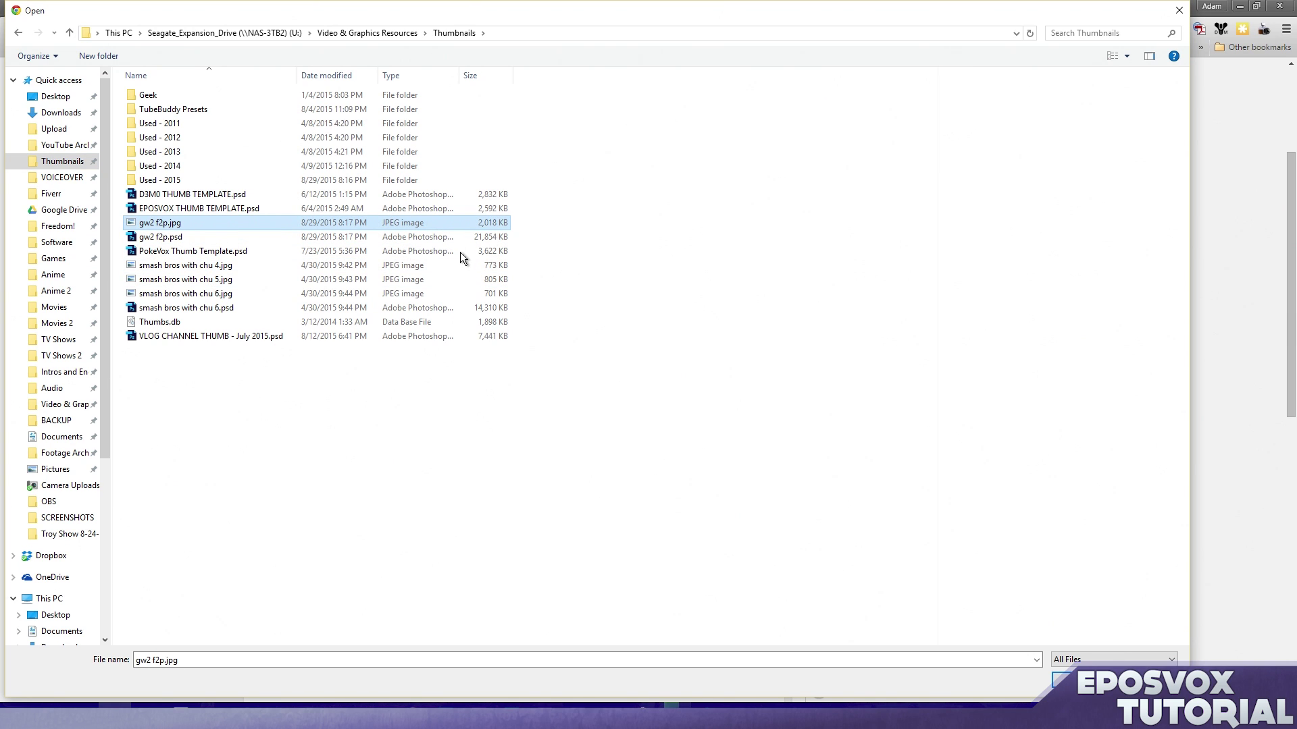
key("Return")
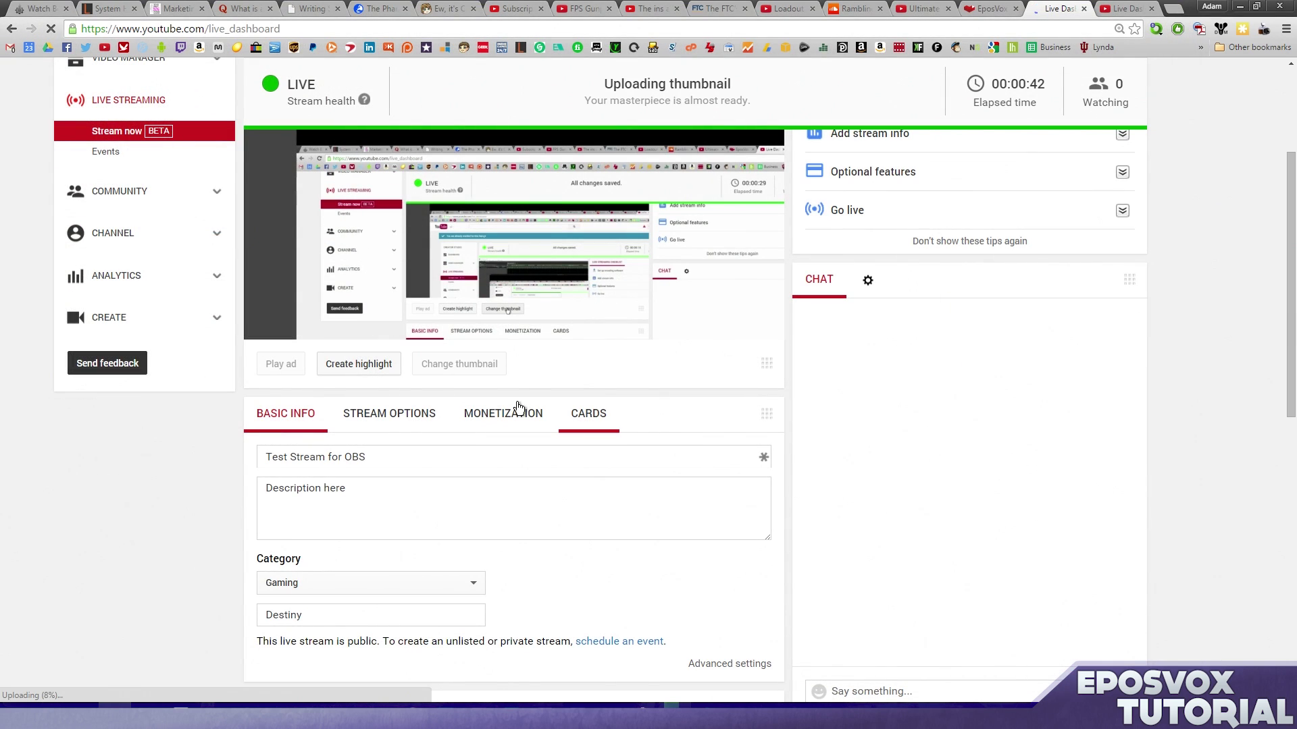
scroll(892, 427, "up", 3)
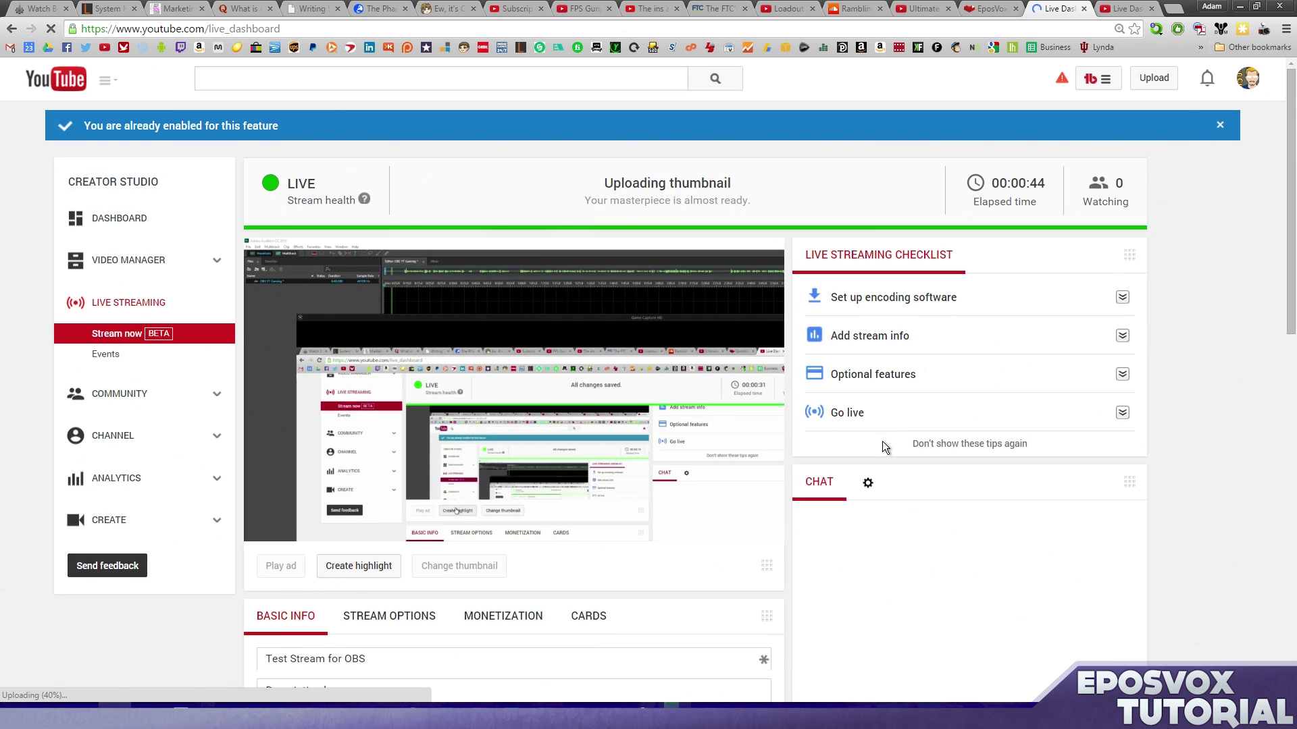
scroll(878, 452, "down", 1)
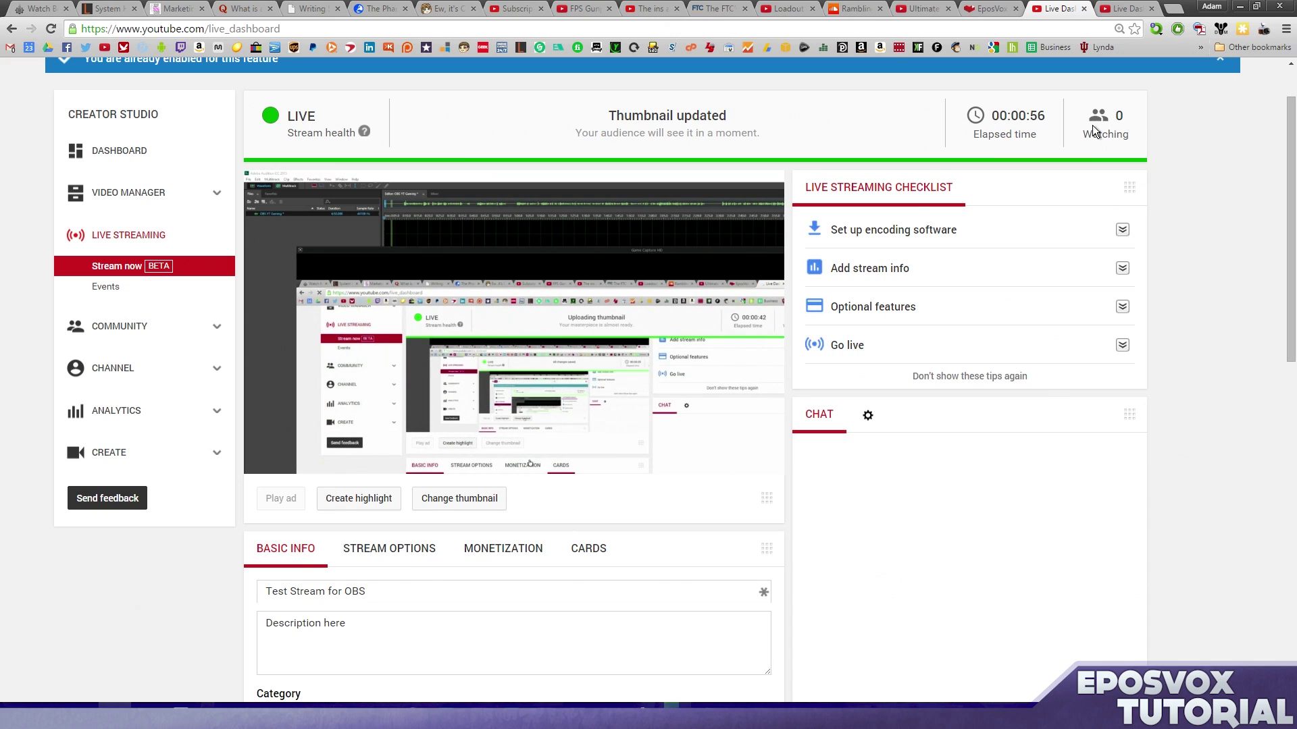
Step: Send a chat message containing a cat and a broken-heart emoji
scroll(1138, 454, "down", 5)
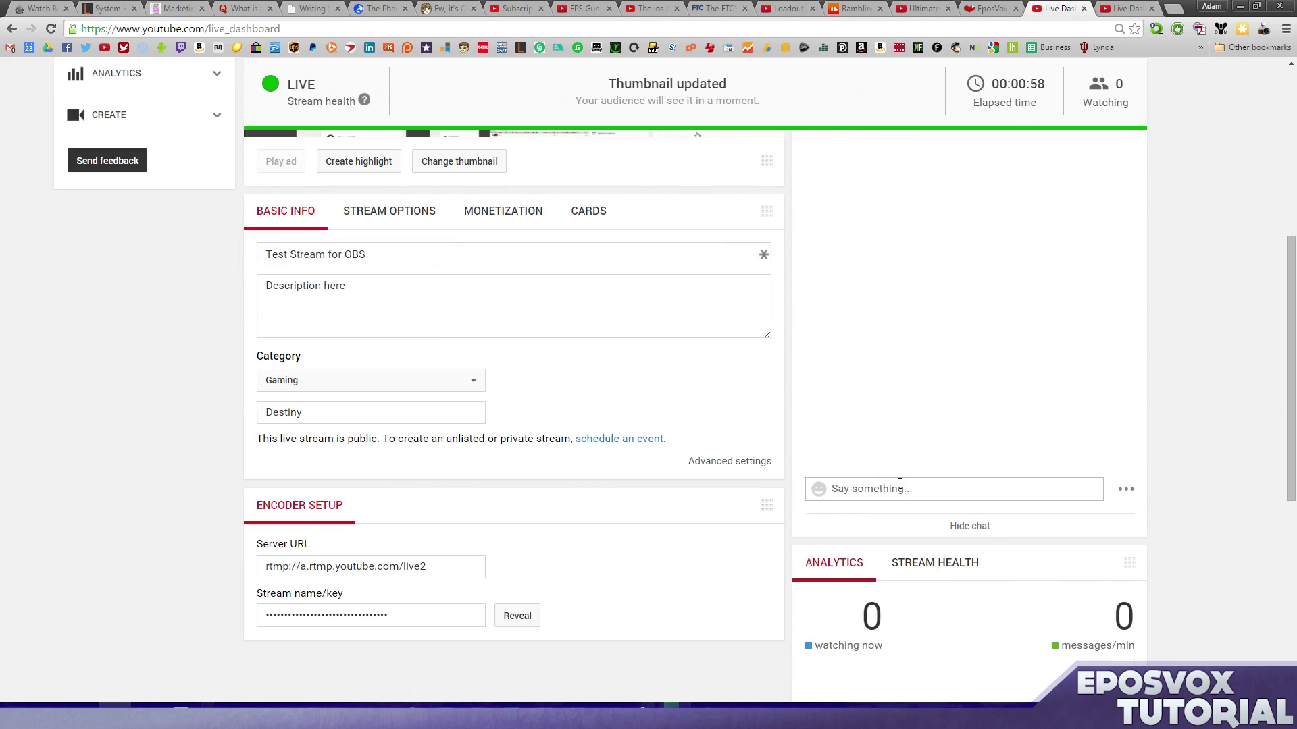
left_click(900, 485)
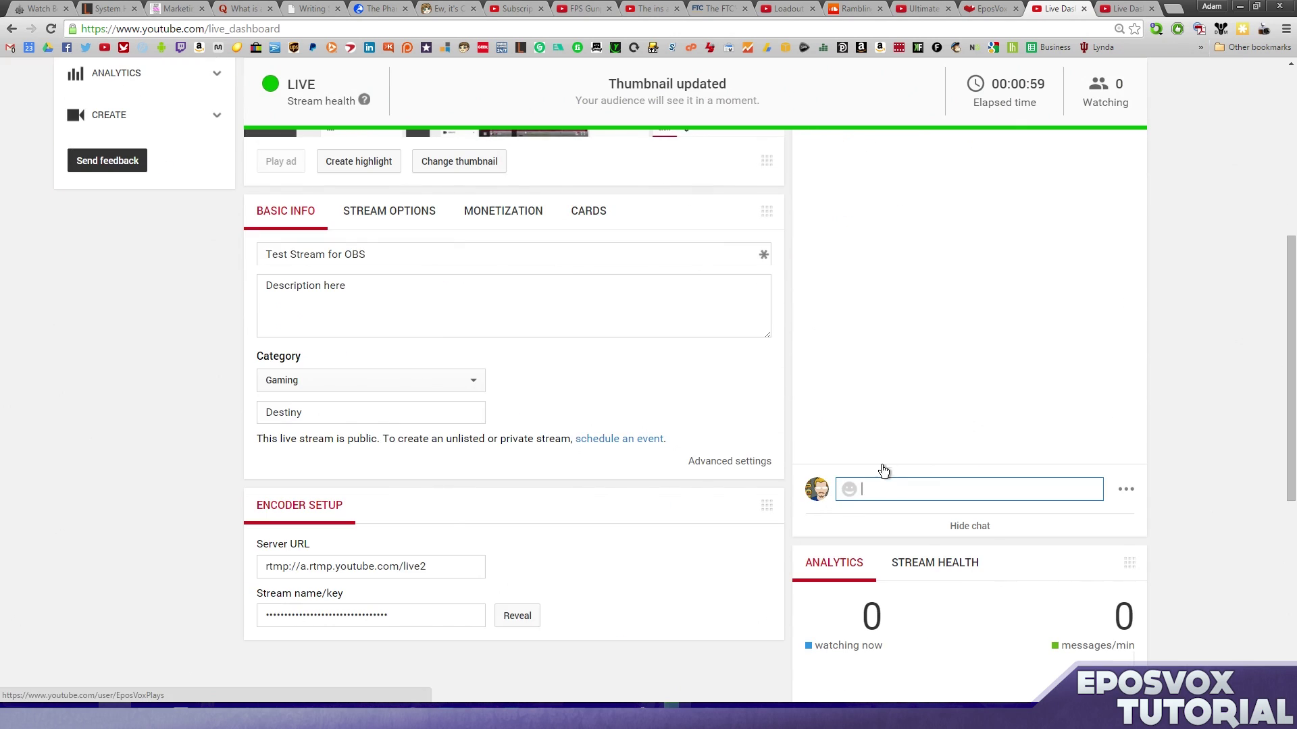
left_click(849, 489)
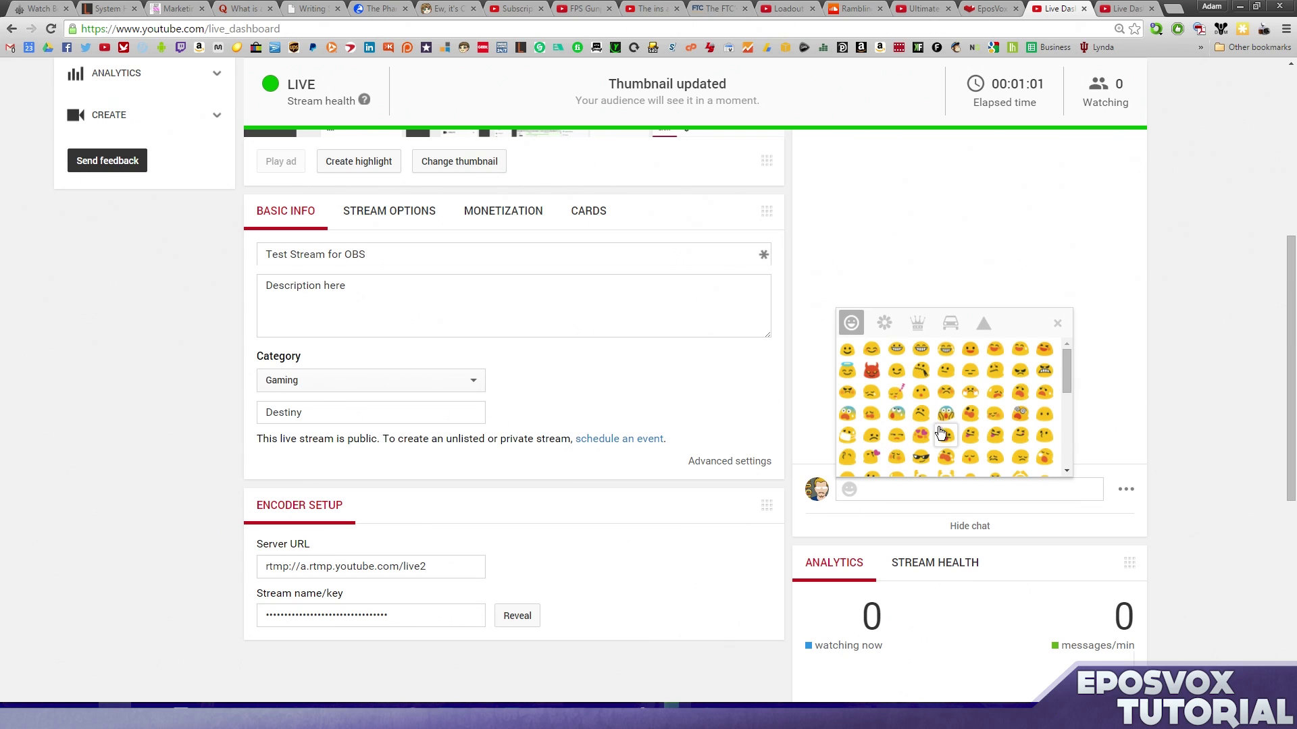
scroll(983, 457, "down", 5)
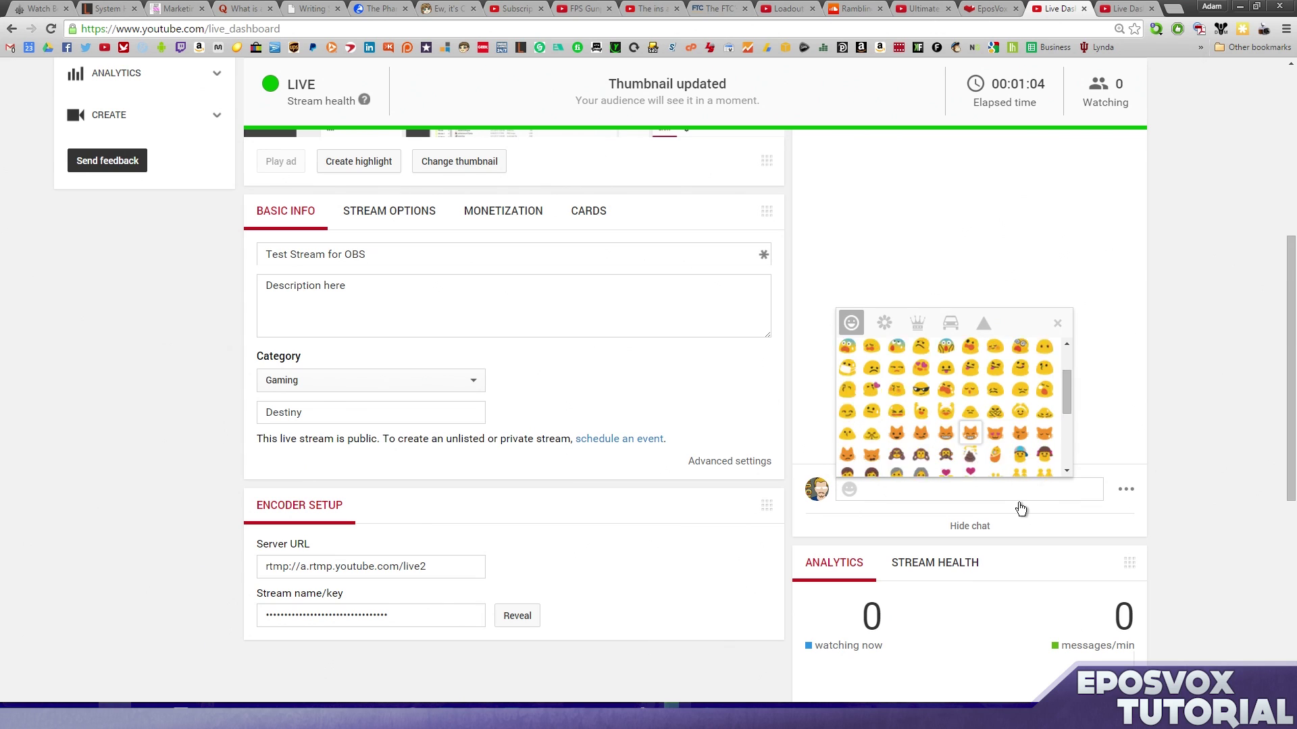
left_click(1020, 456)
left_click(946, 422)
left_click(979, 488)
key("Return")
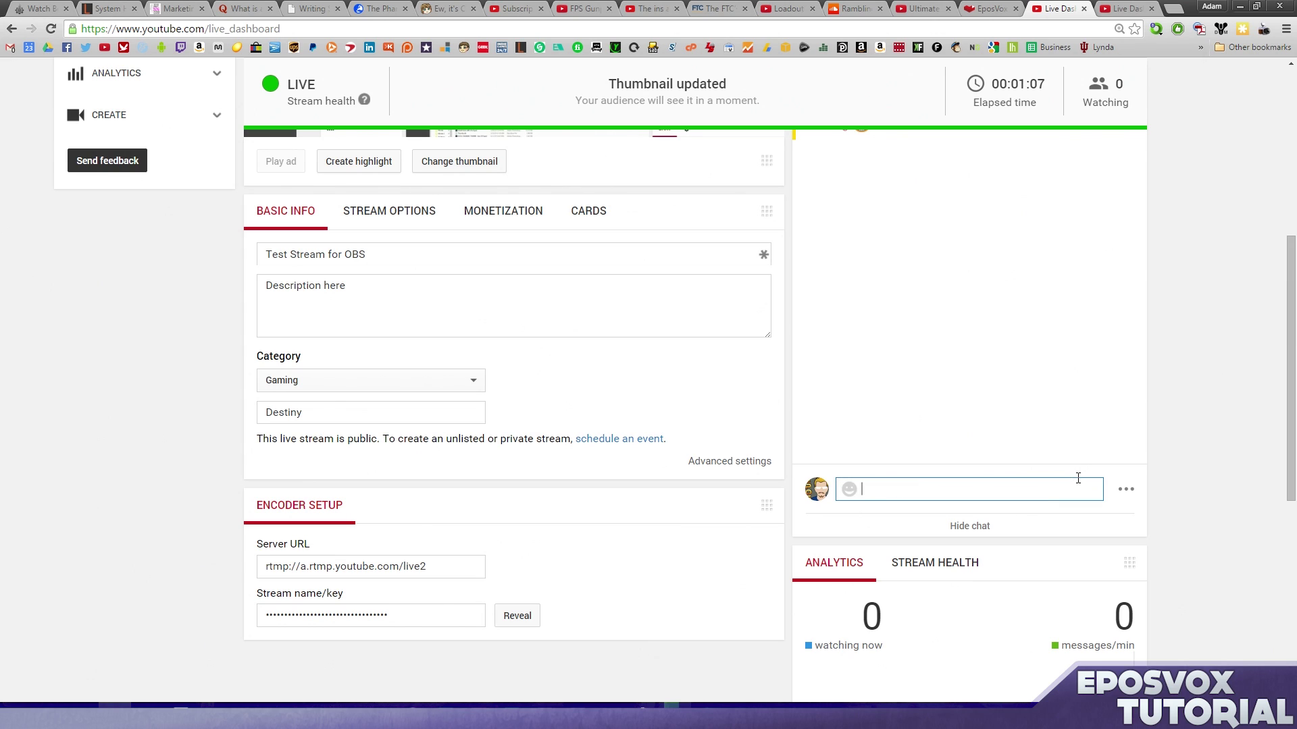
Step: Show the stream's DVR, low-latency and delay options on the dashboard
scroll(1077, 479, "up", 2)
scroll(1077, 476, "up", 1)
scroll(606, 497, "down", 1)
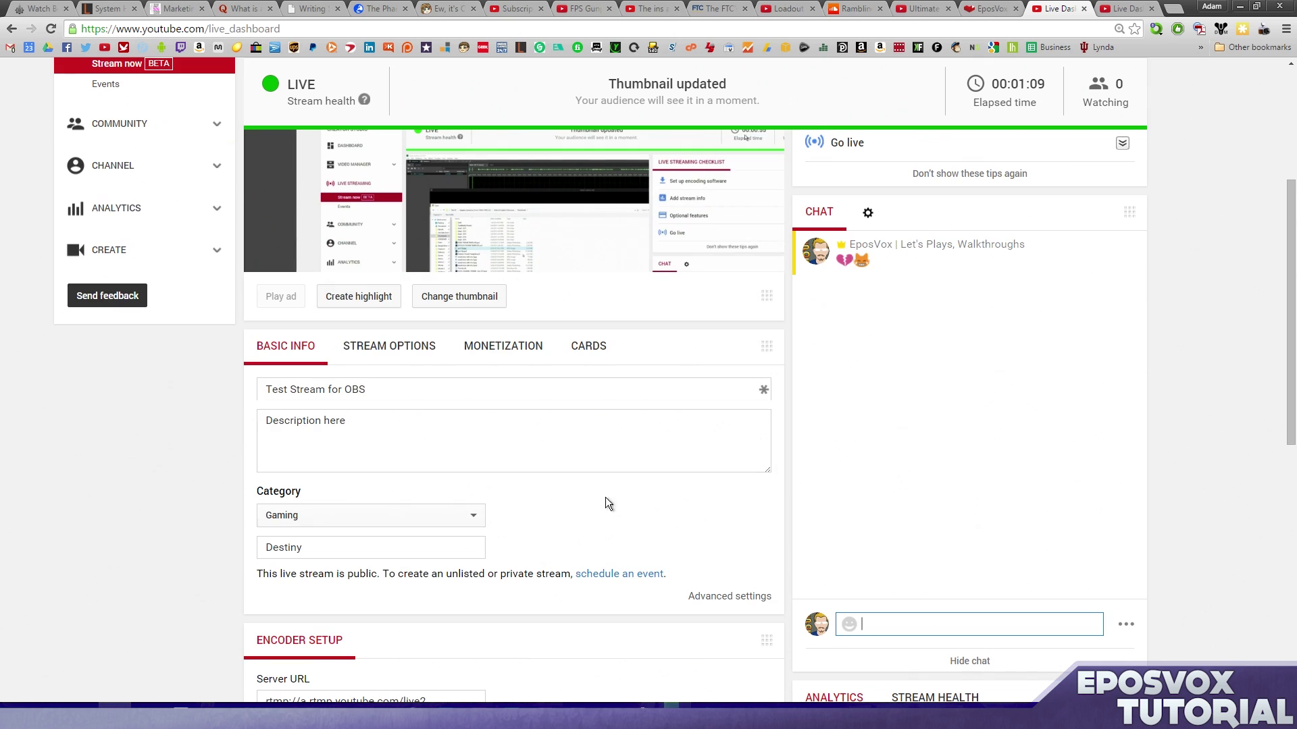
left_click(366, 365)
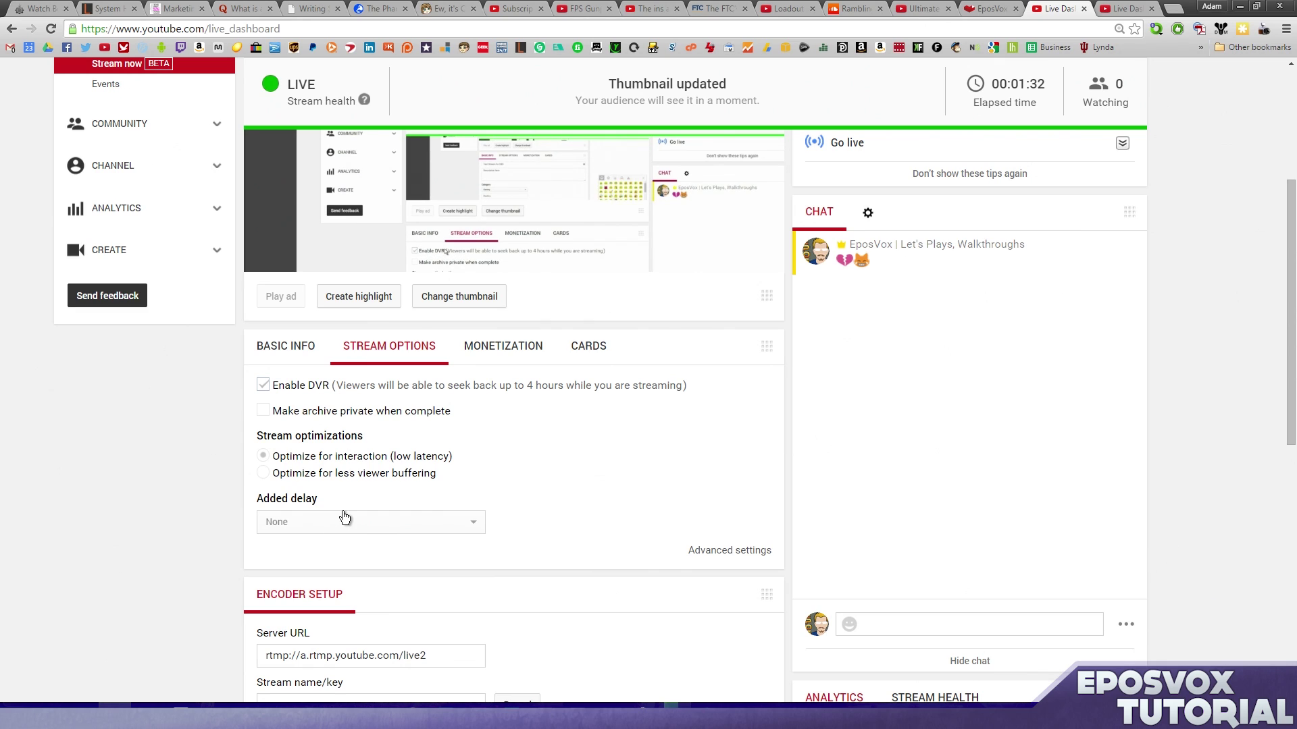
left_click(517, 346)
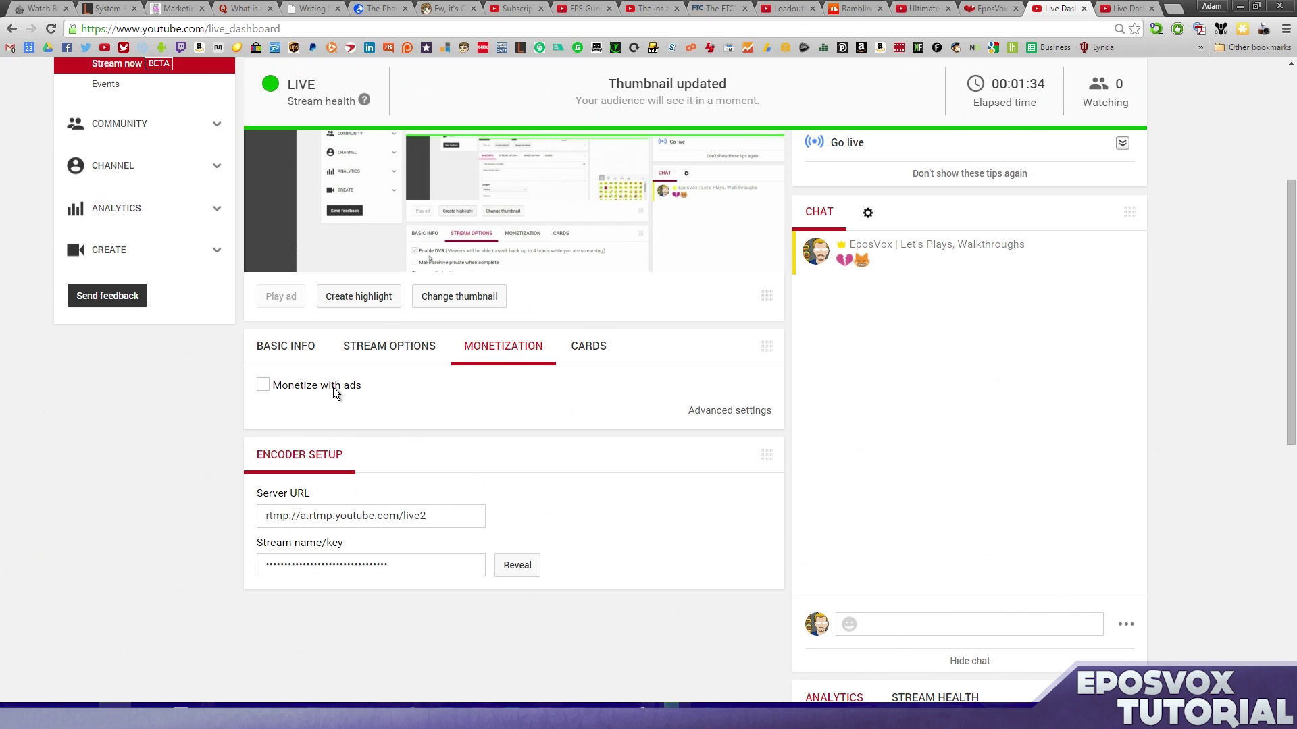
left_click(597, 354)
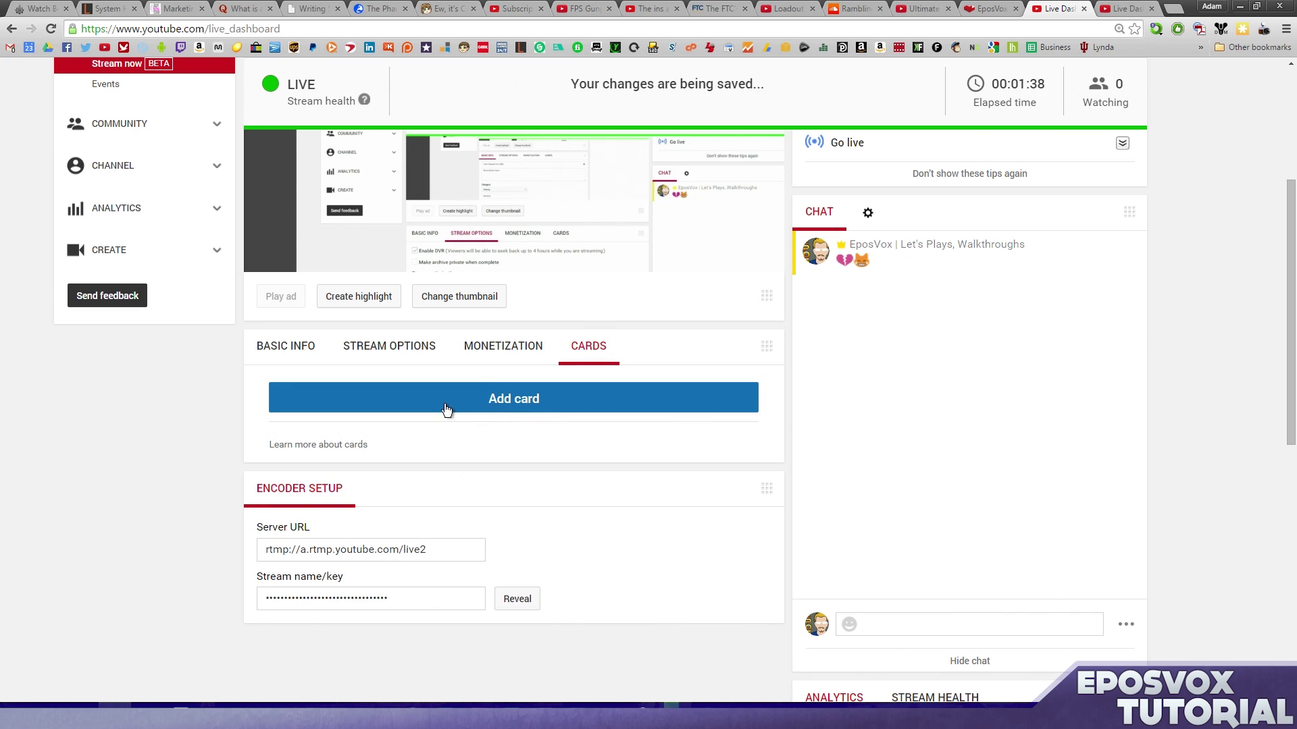
left_click(287, 349)
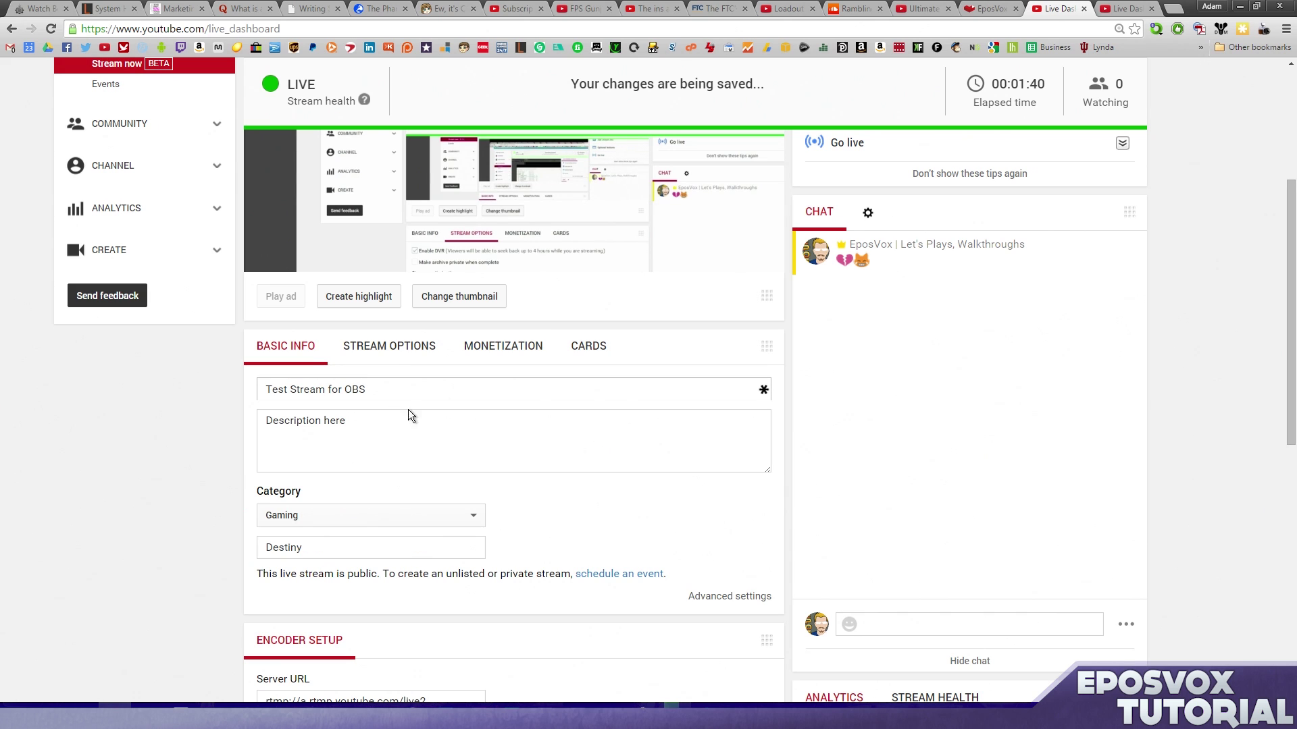
left_click(452, 431)
scroll(549, 460, "up", 3)
Step: Watch 'Test Stream for OBS' playing live, mute its audio, and close the watch page
scroll(510, 423, "down", 7)
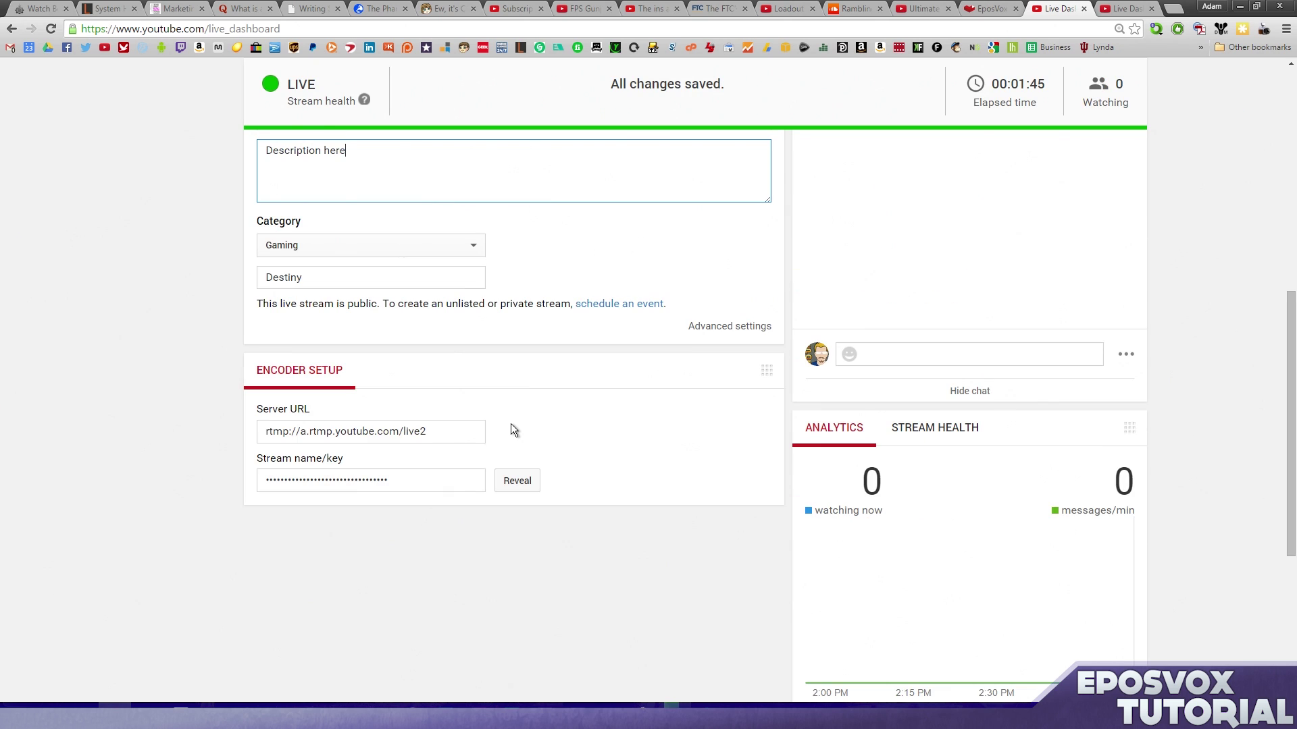
scroll(511, 423, "up", 3)
scroll(512, 424, "down", 2)
left_click(402, 550)
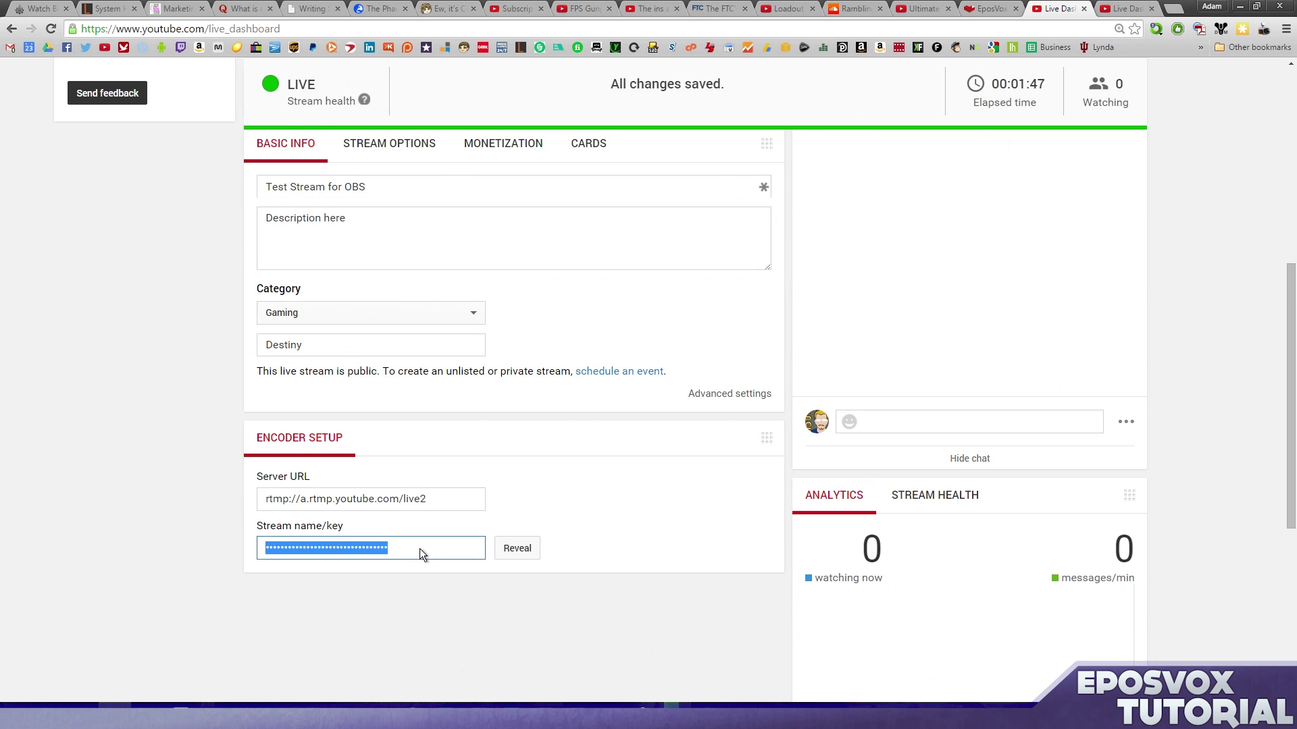
scroll(436, 549, "down", 2)
scroll(466, 557, "down", 3)
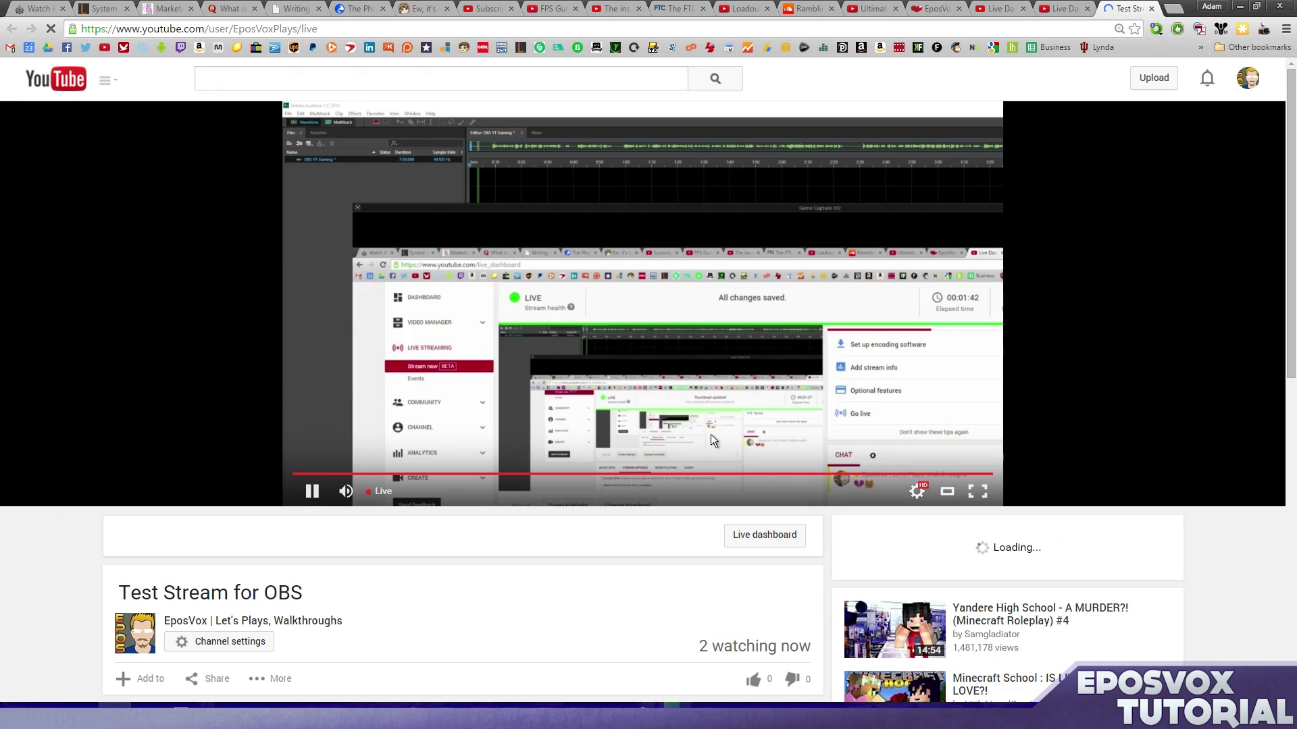
scroll(693, 438, "down", 2)
scroll(690, 436, "down", 2)
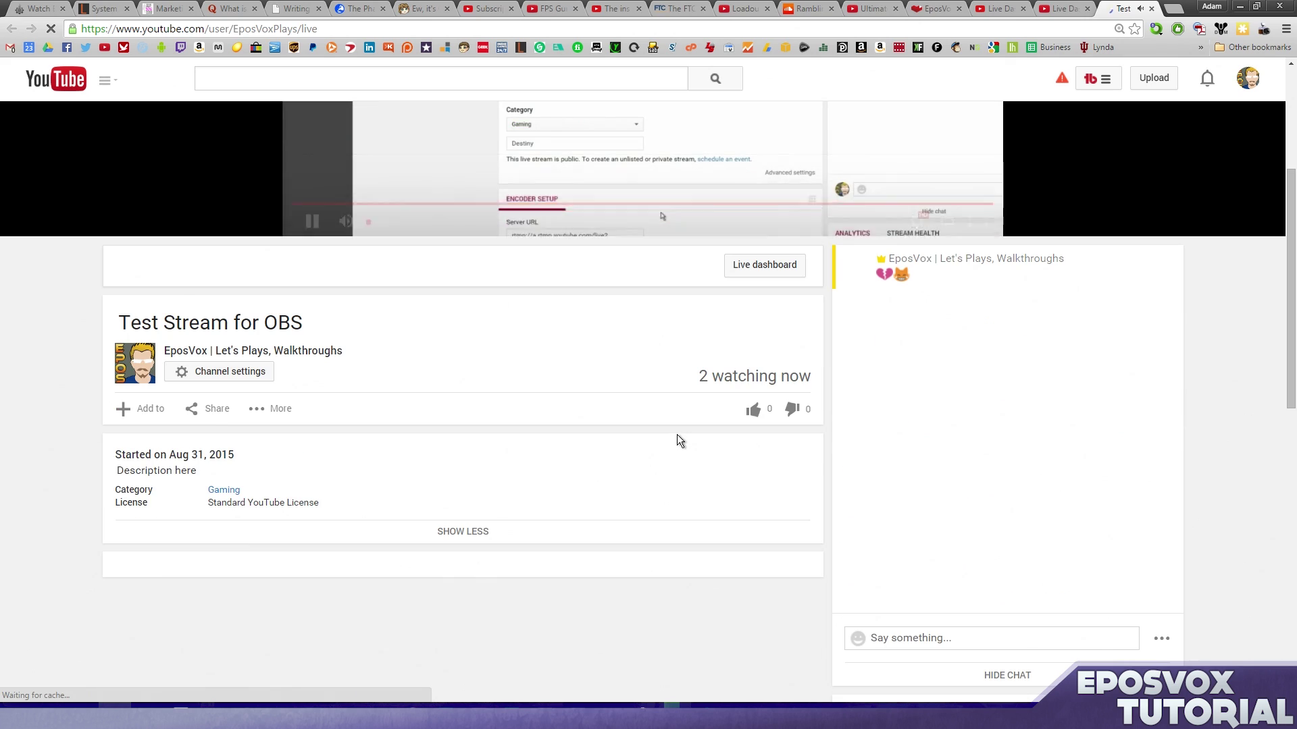
scroll(622, 440, "up", 4)
left_click(356, 493)
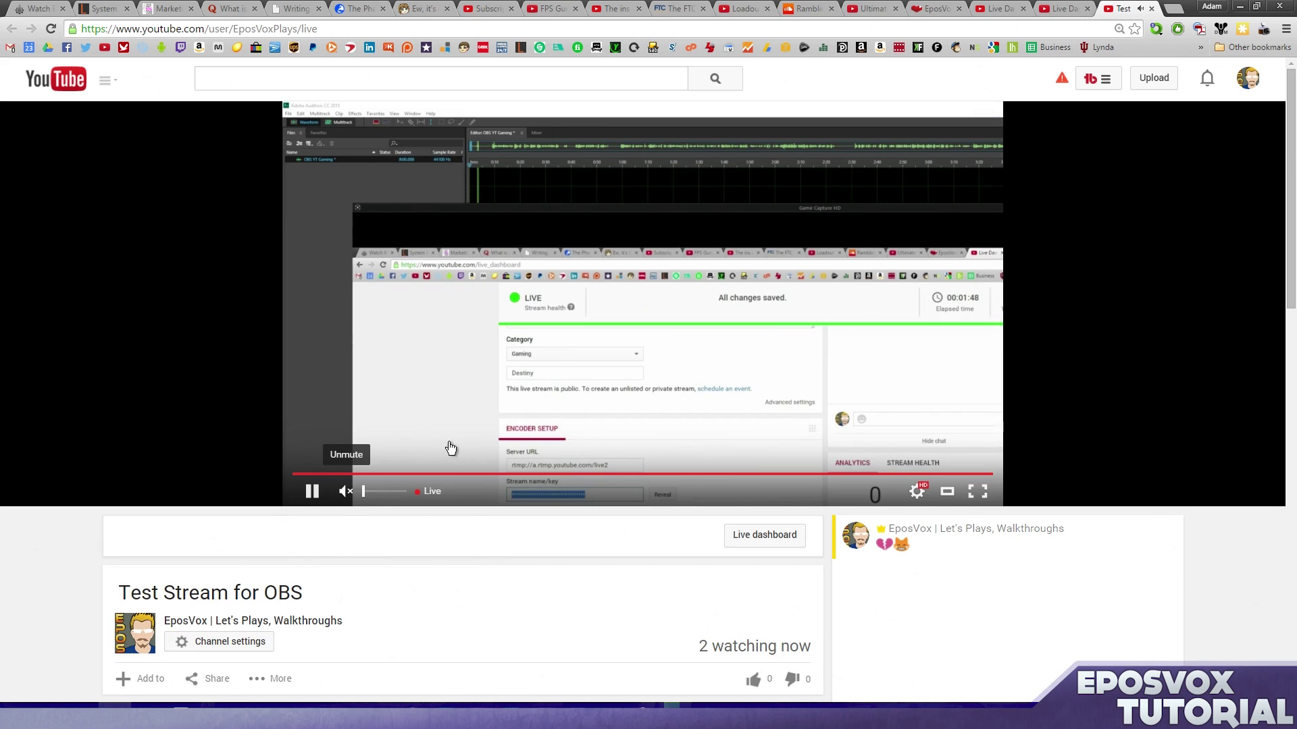
key("ctrl+w")
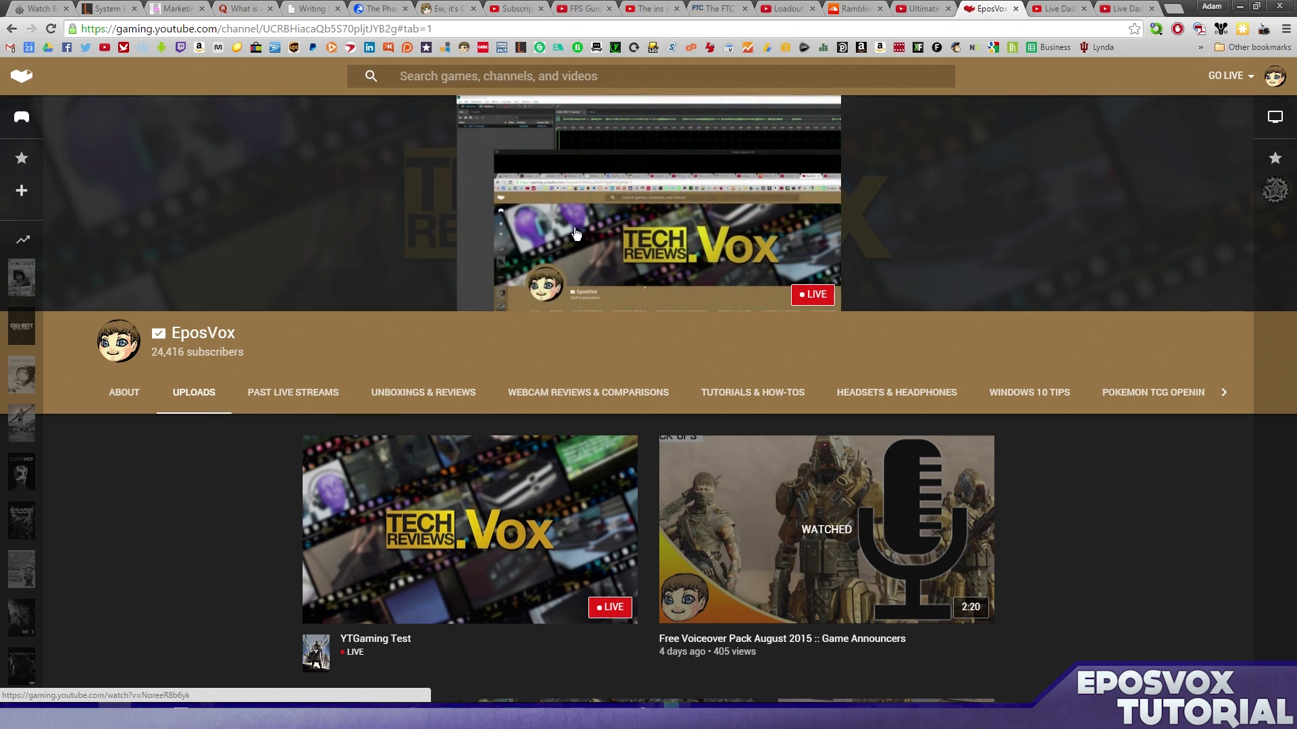
Step: Play the live YTGaming Test stream from the channel banner muted, then return to the Live Dashboard
left_click(629, 242)
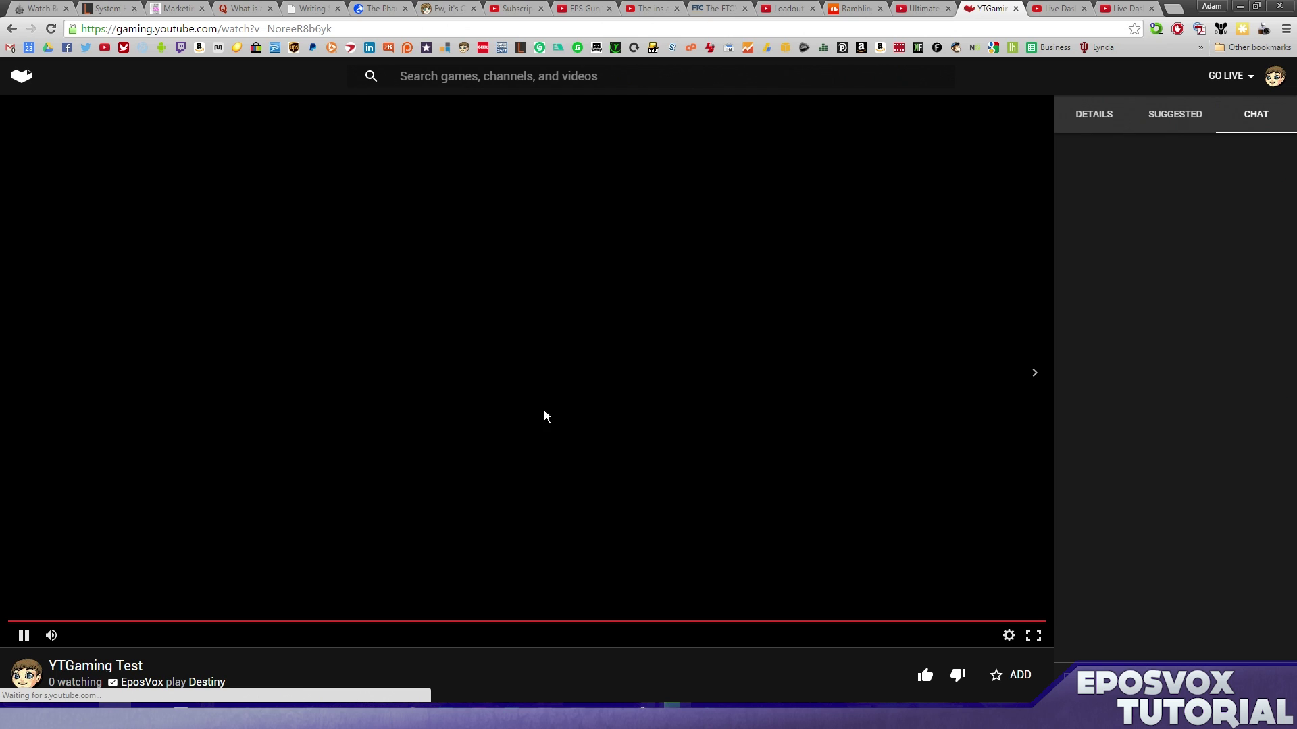
left_click(50, 635)
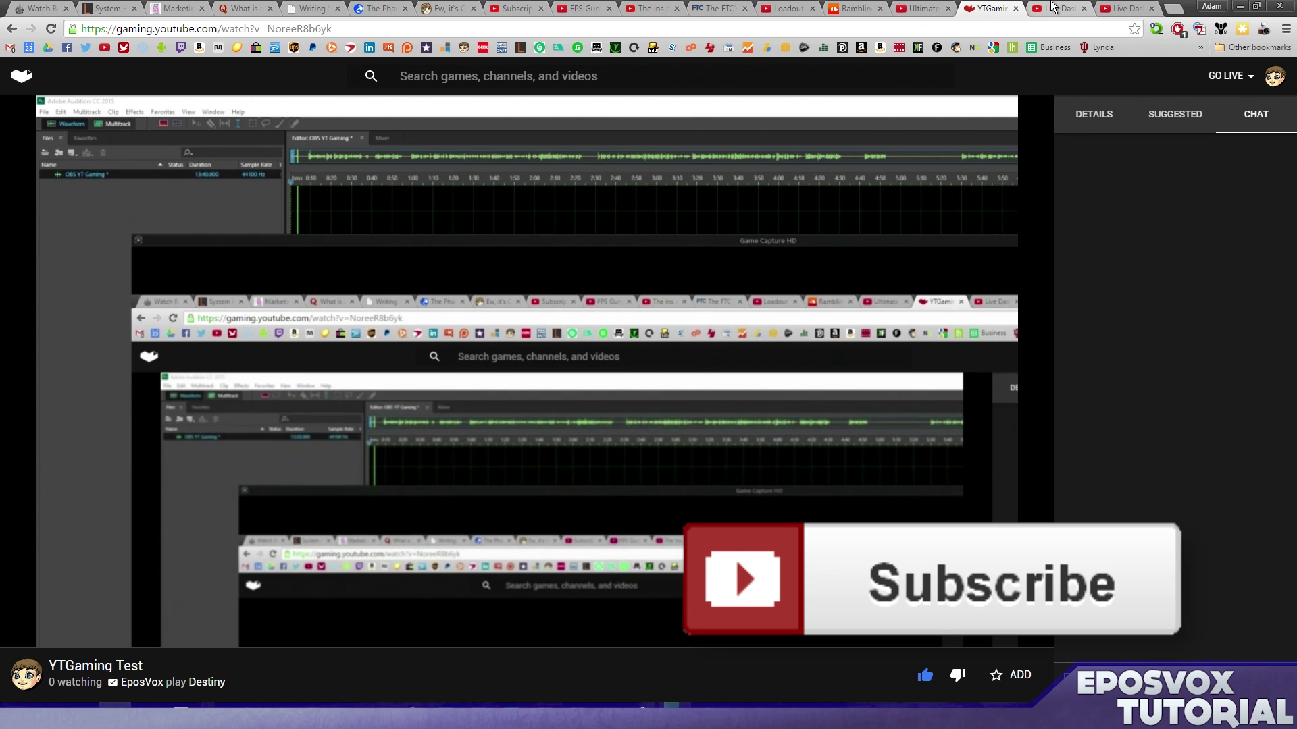
left_click(1052, 6)
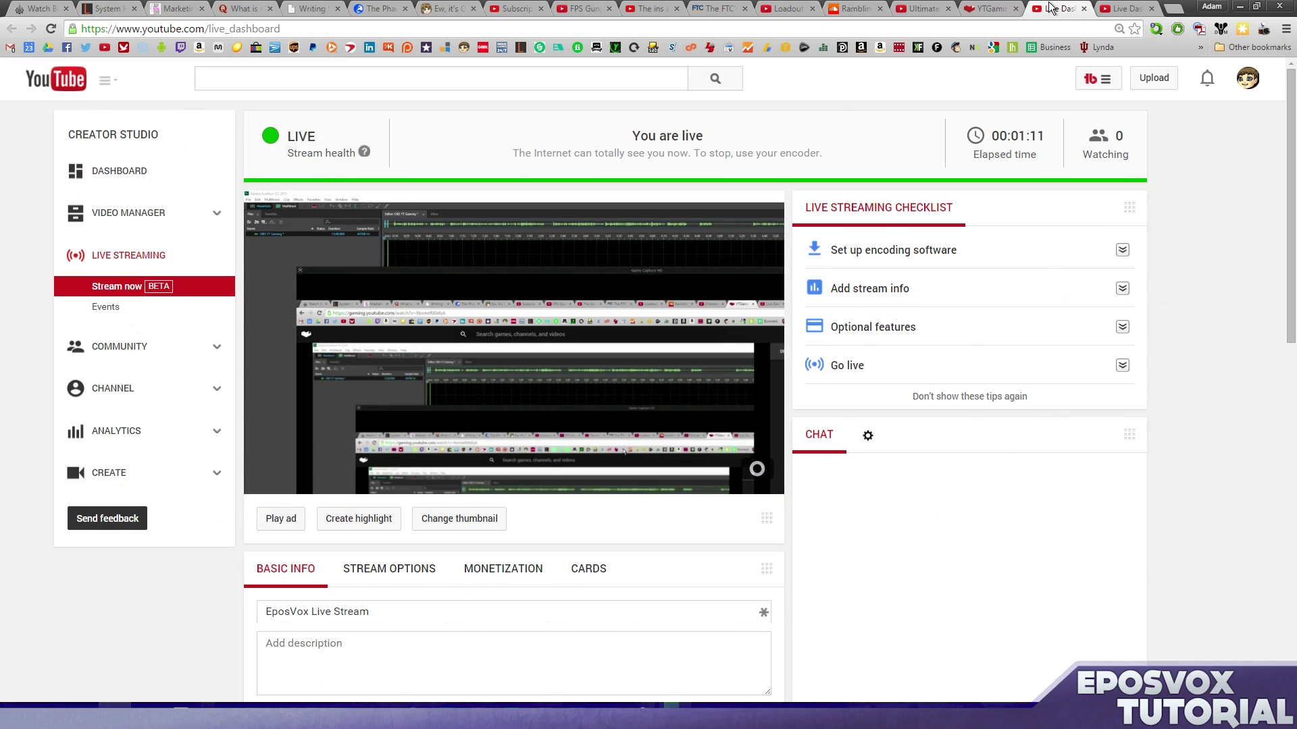
scroll(1006, 426, "down", 4)
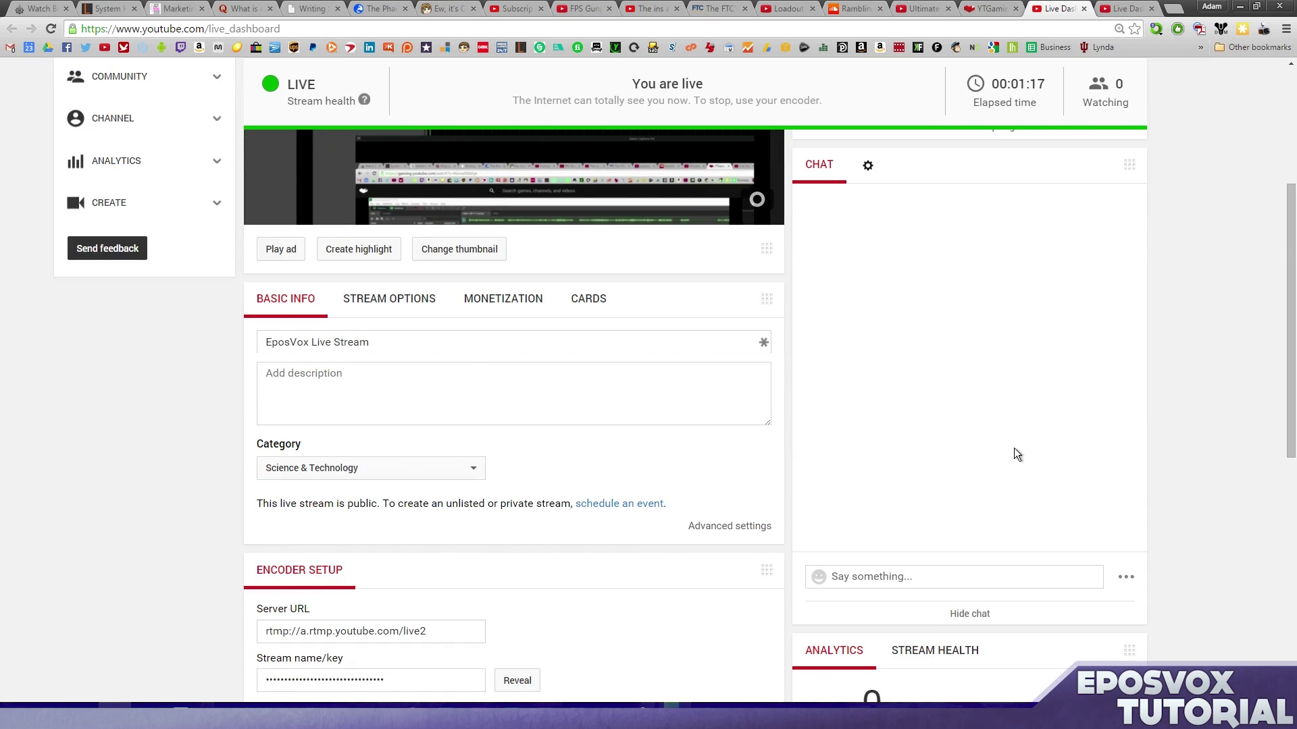
scroll(1015, 447, "down", 2)
scroll(1014, 448, "up", 3)
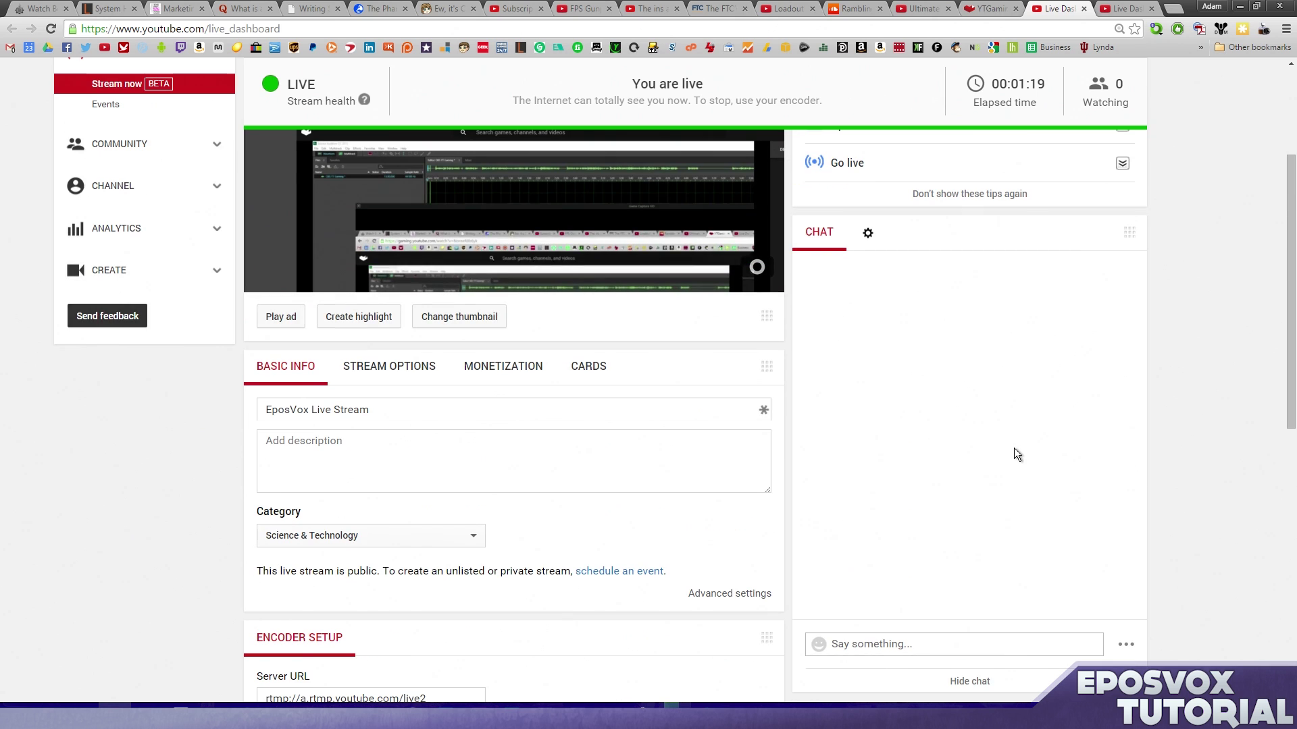